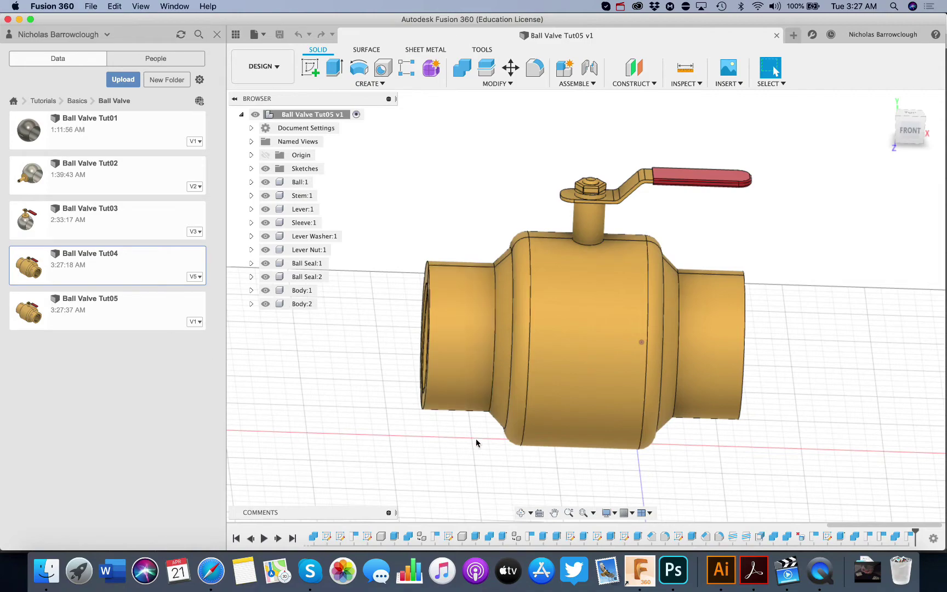
Step: Hide Body:2 to expose the ball, seals and stem inside the valve
left_click(522, 512)
mouse_move(537, 286)
left_mouse_down()
mouse_move(641, 275)
mouse_move(608, 287)
mouse_move(526, 291)
left_mouse_up()
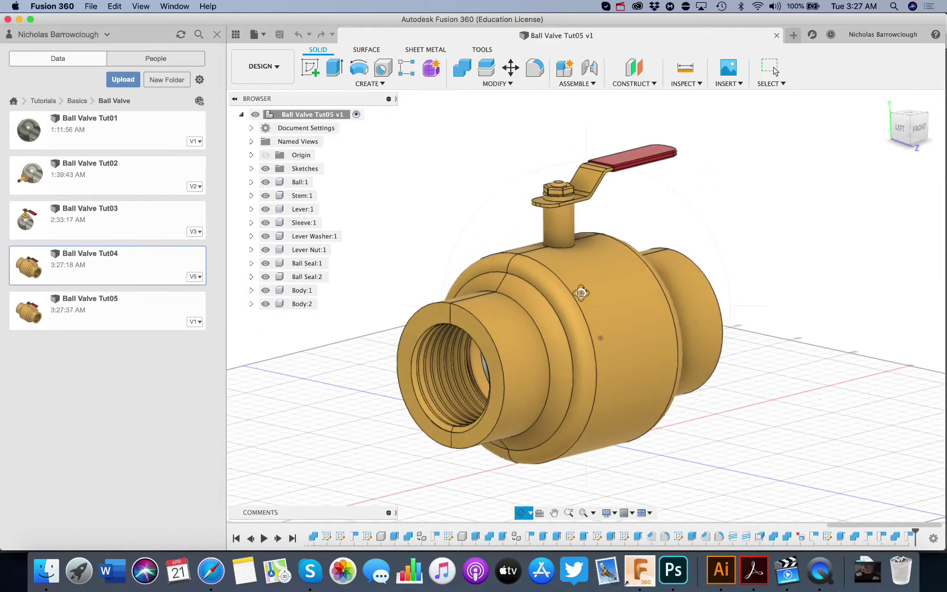
left_click(264, 304)
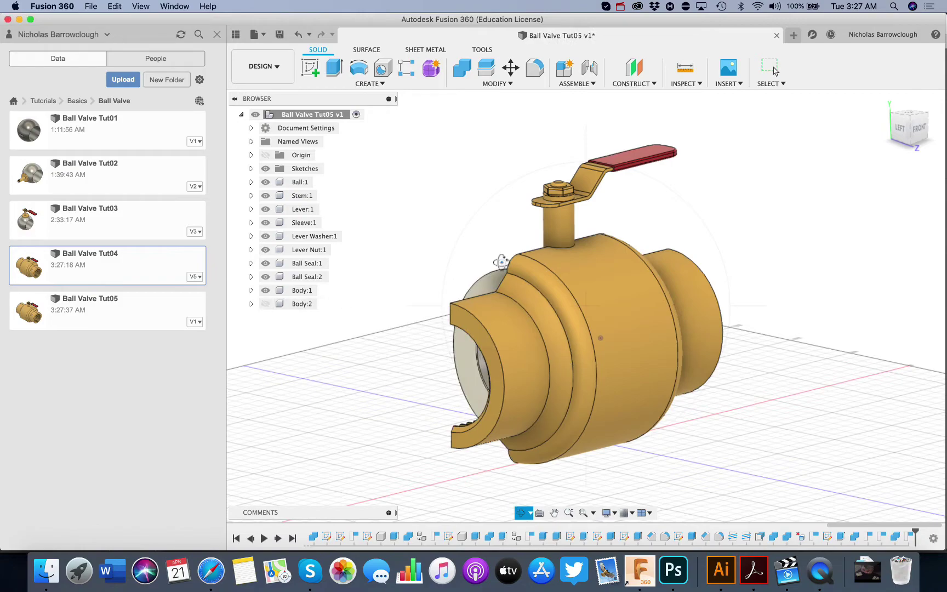
left_click_drag(501, 261, 613, 298)
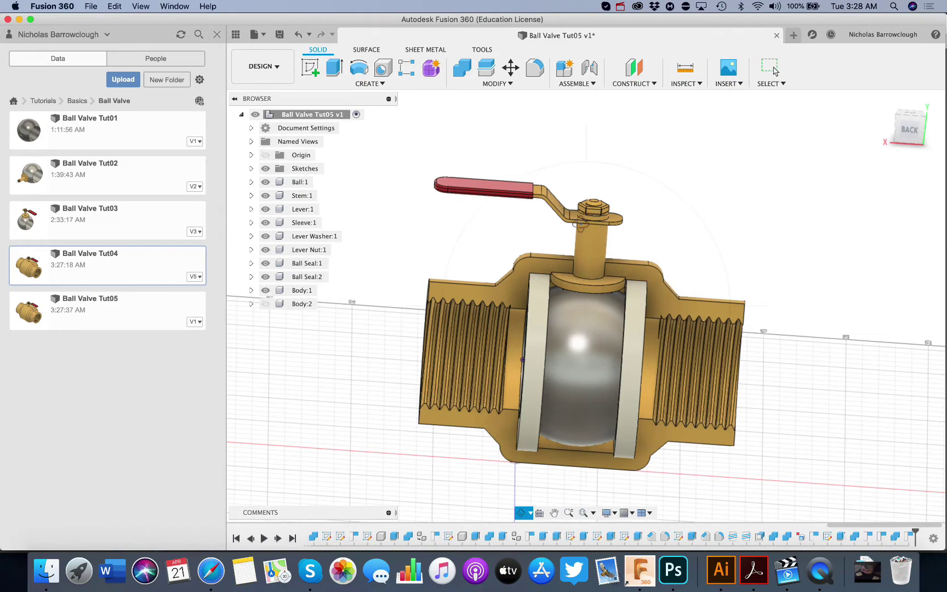
left_click_drag(599, 377, 613, 349)
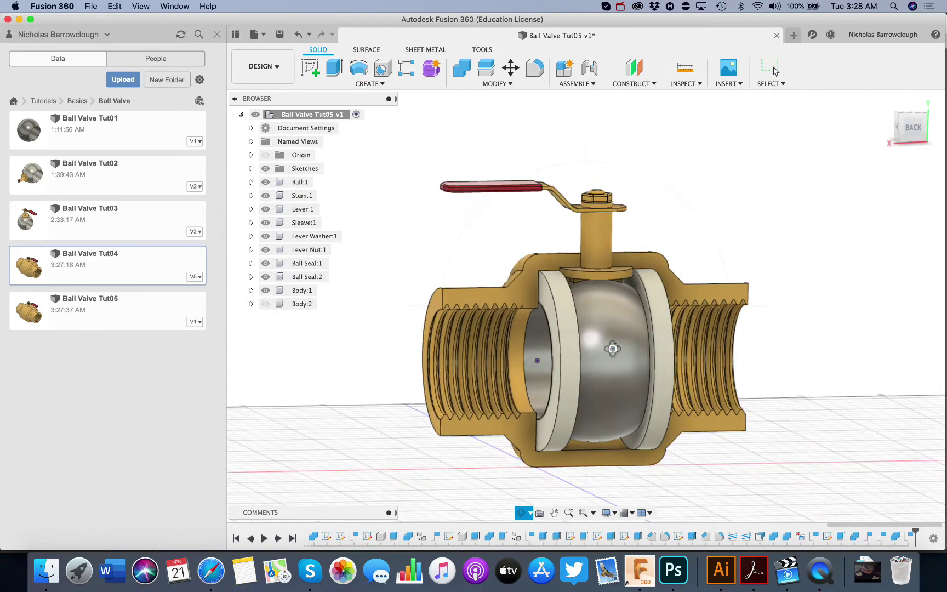
Step: Switch to Safari, examine the forged steel ball valve reference drawing for the parts around the stem, and return to Fusion 360
left_click(212, 571)
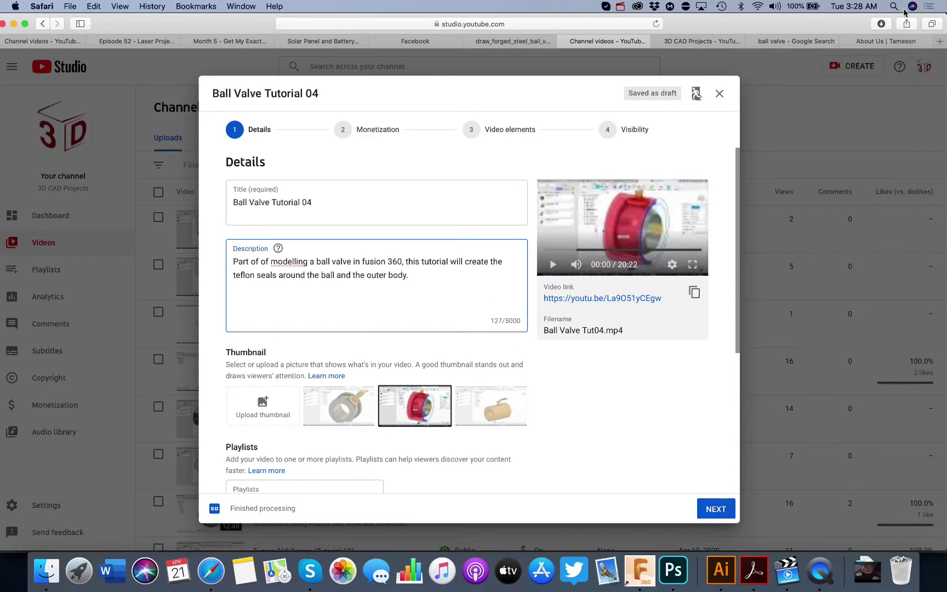
left_click(885, 41)
left_click(796, 41)
left_click(701, 41)
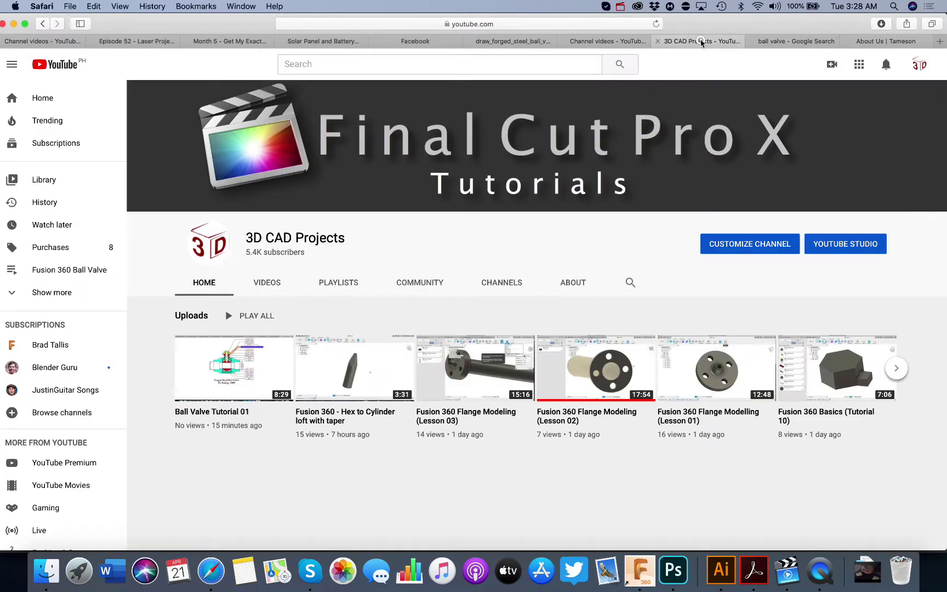
left_click(500, 41)
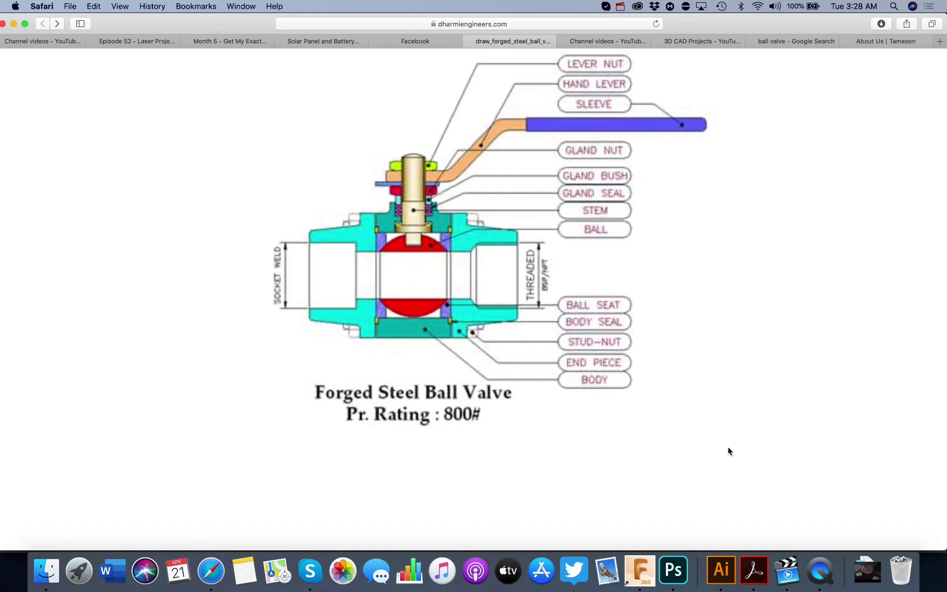
left_click(642, 578)
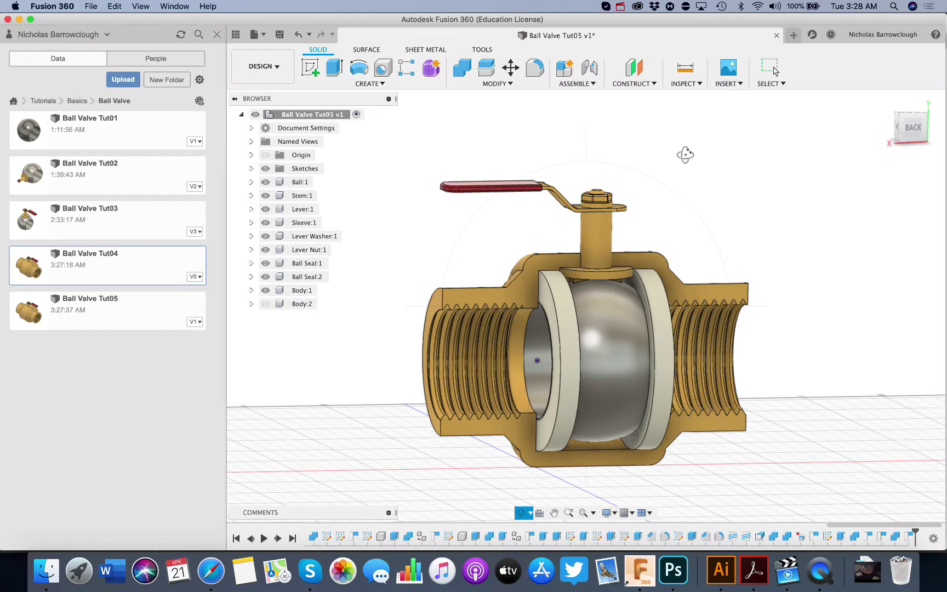
Step: Start a sketch on the top face of the stem's collar and view it face-on
left_click(309, 68)
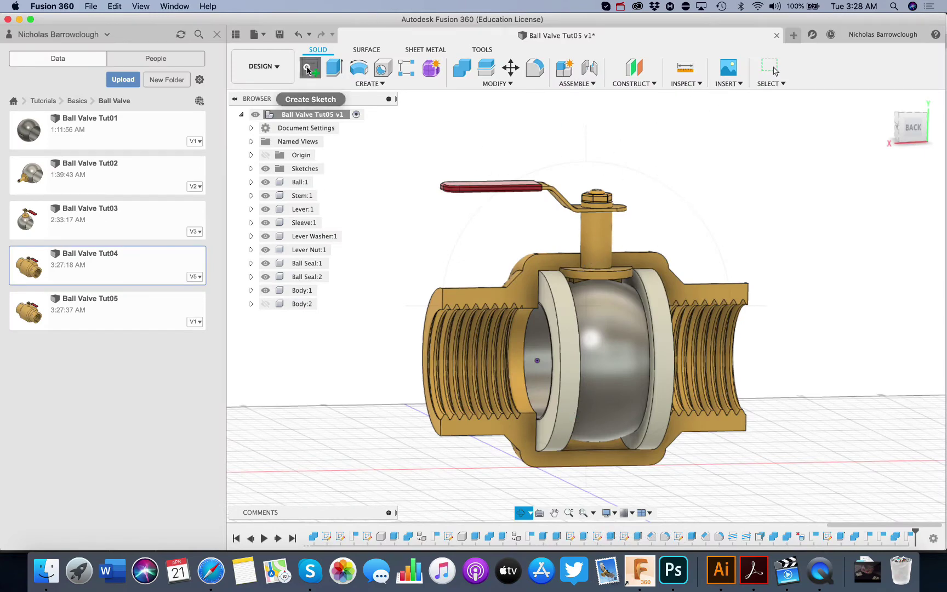
left_click(605, 272)
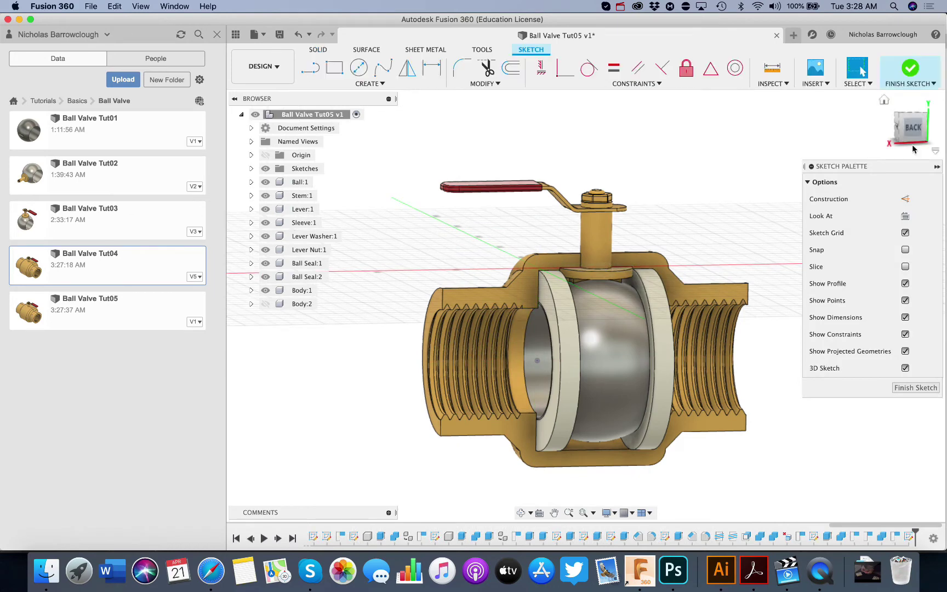
left_click(905, 216)
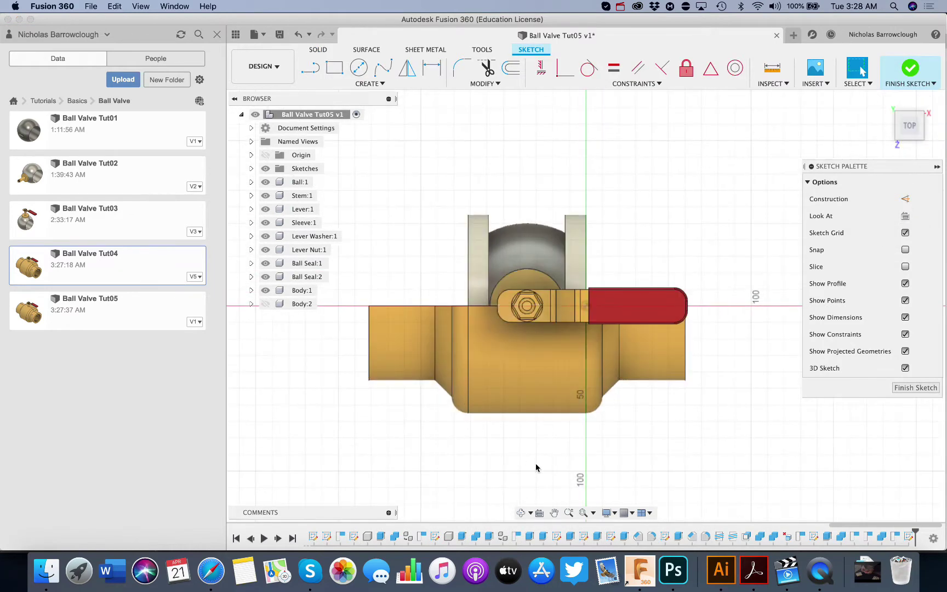
Step: Hide the Lever, Lever Washer and Lever Nut components to clear the view of the stem
left_click(265, 209)
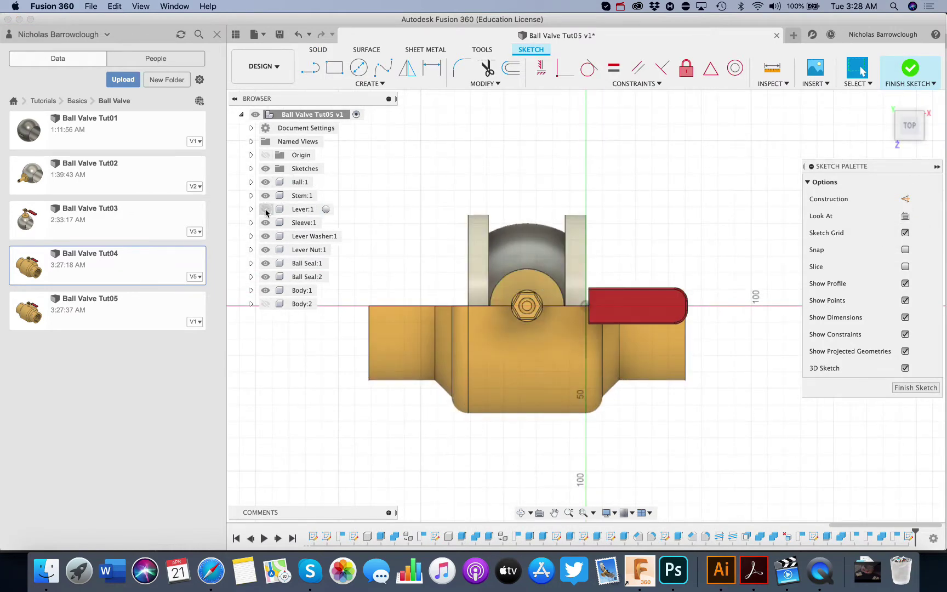
left_click(265, 236)
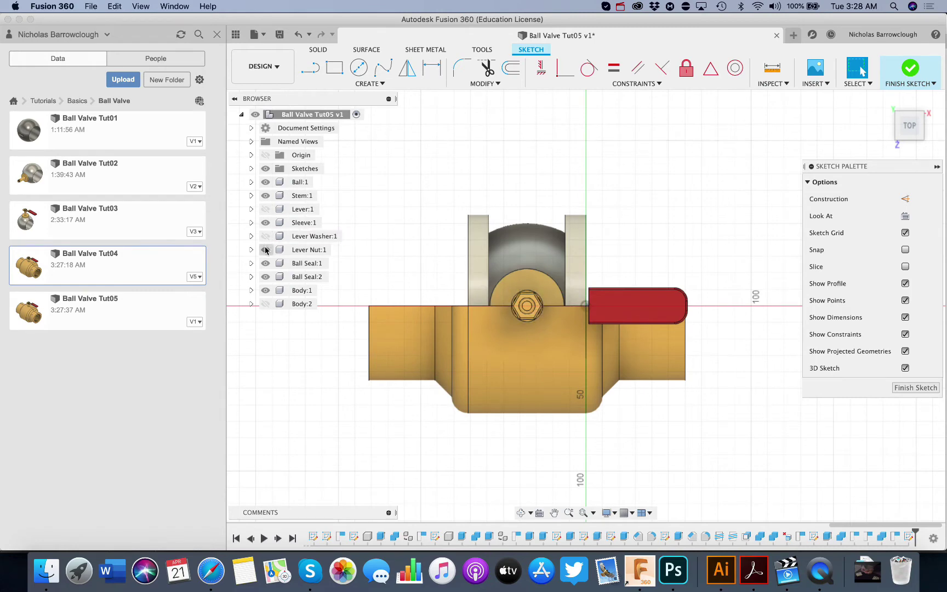
left_click(265, 249)
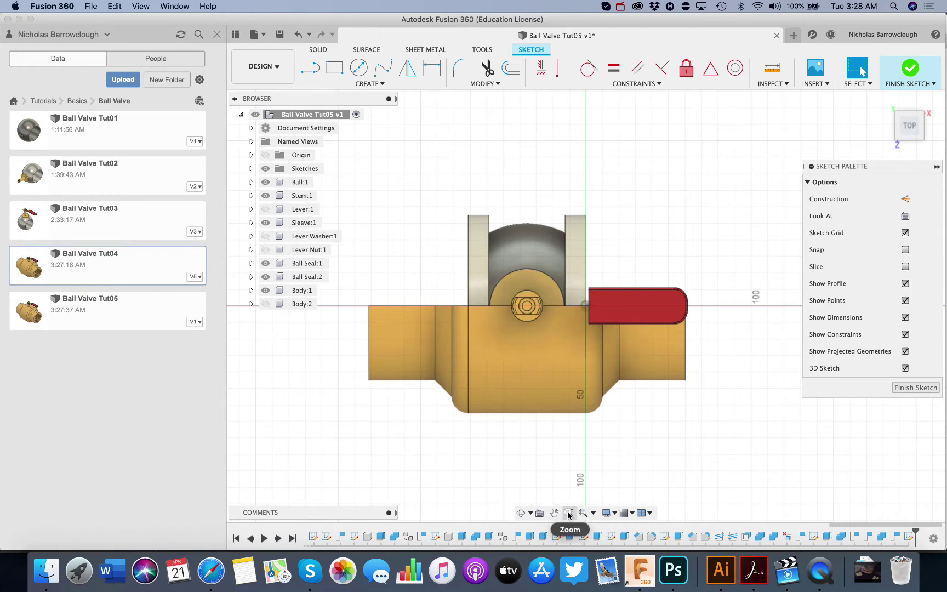
left_click(568, 512)
left_click_drag(545, 310, 559, 367)
scroll(559, 367, "down", 2)
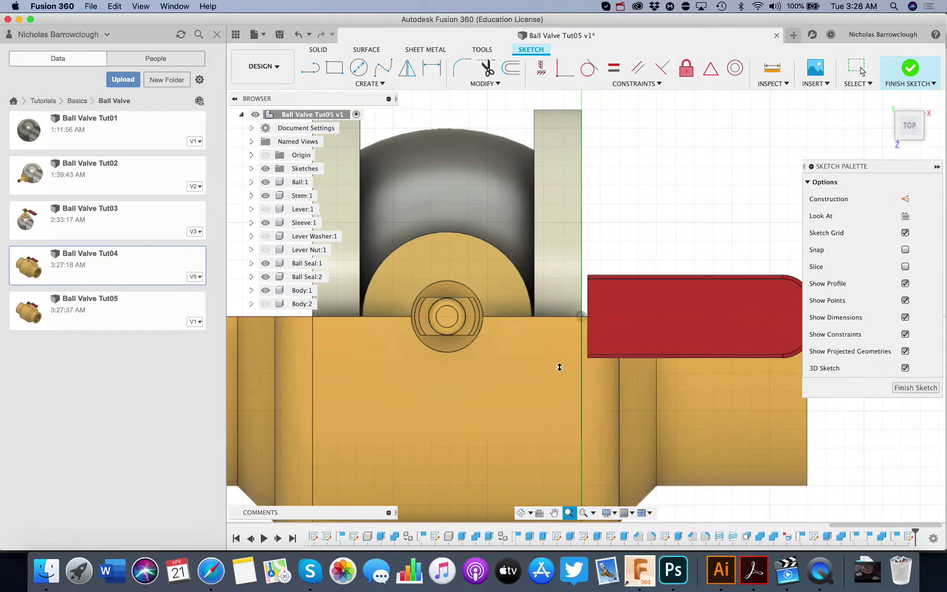
left_click(359, 68)
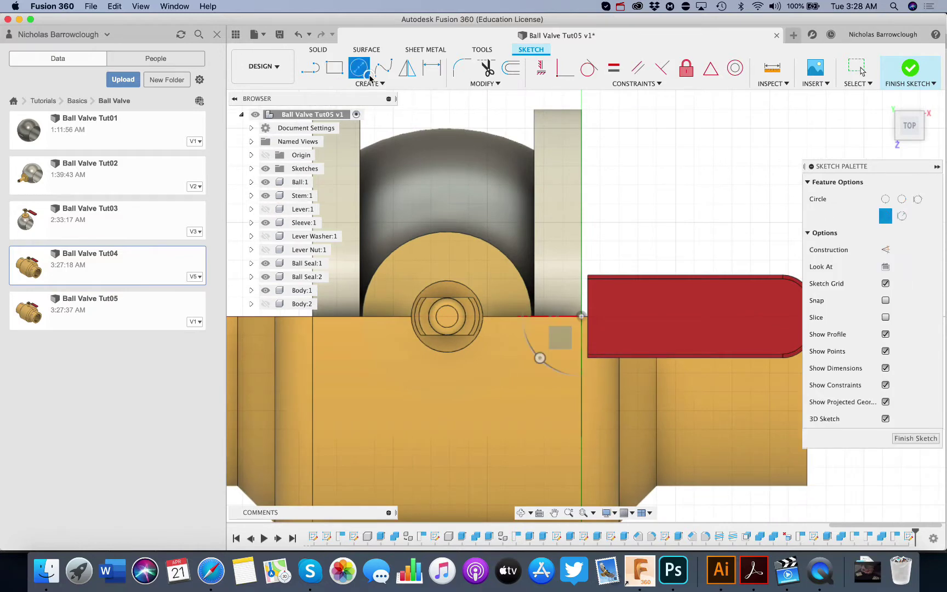
left_click(447, 316)
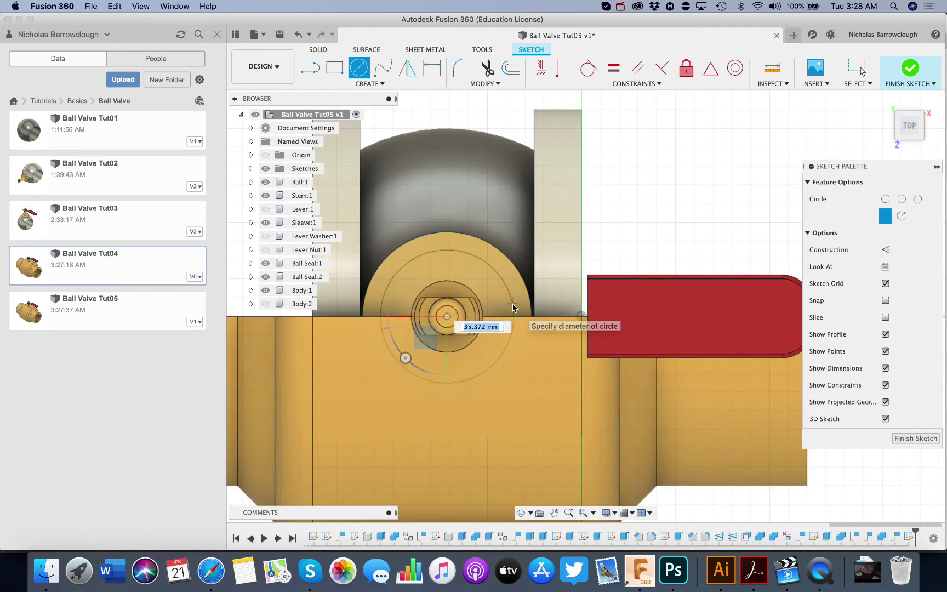
type("46")
key("Return")
key("Escape")
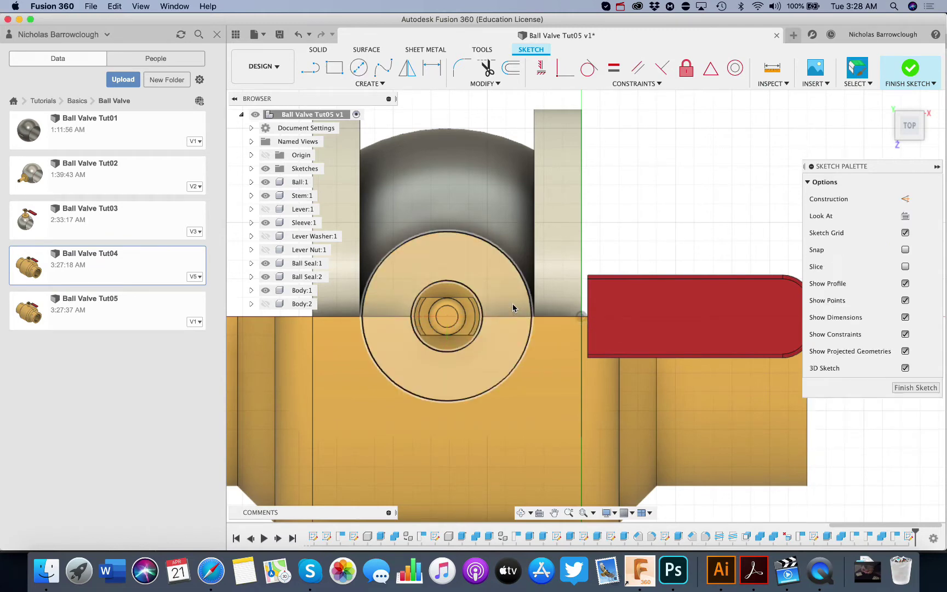
Step: Sketch a 35 mm diameter circle centred on the stem axis
left_click(359, 67)
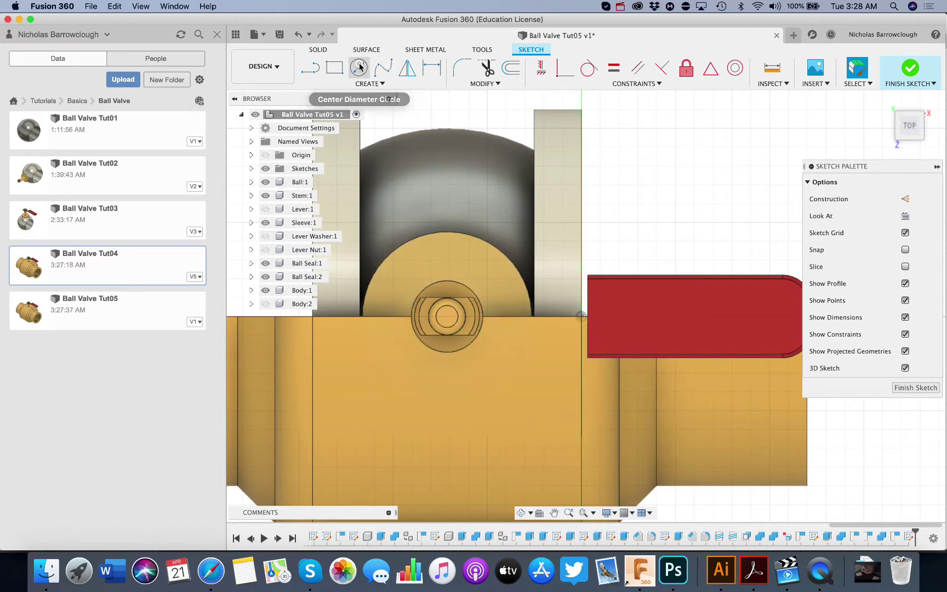
left_click(446, 317)
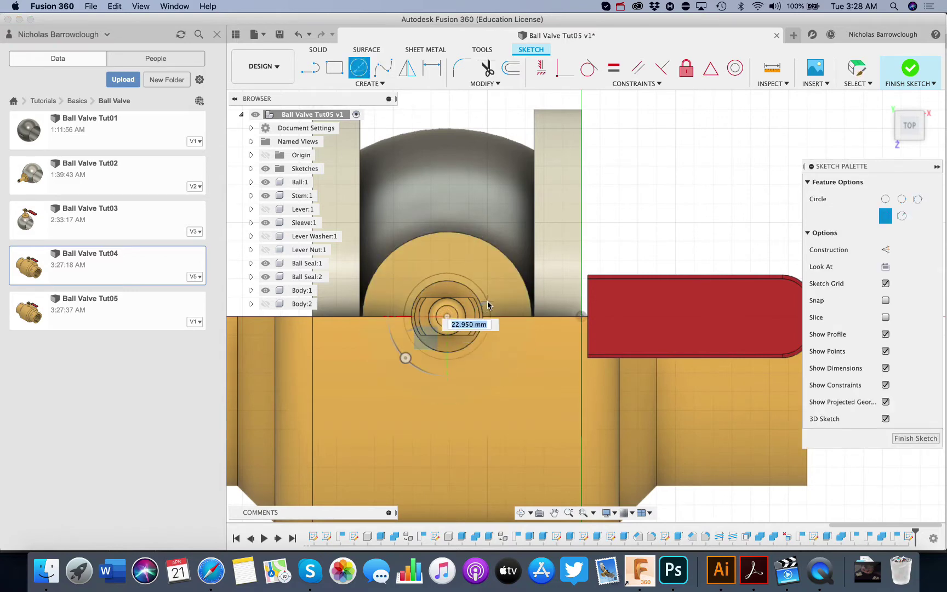
type("35")
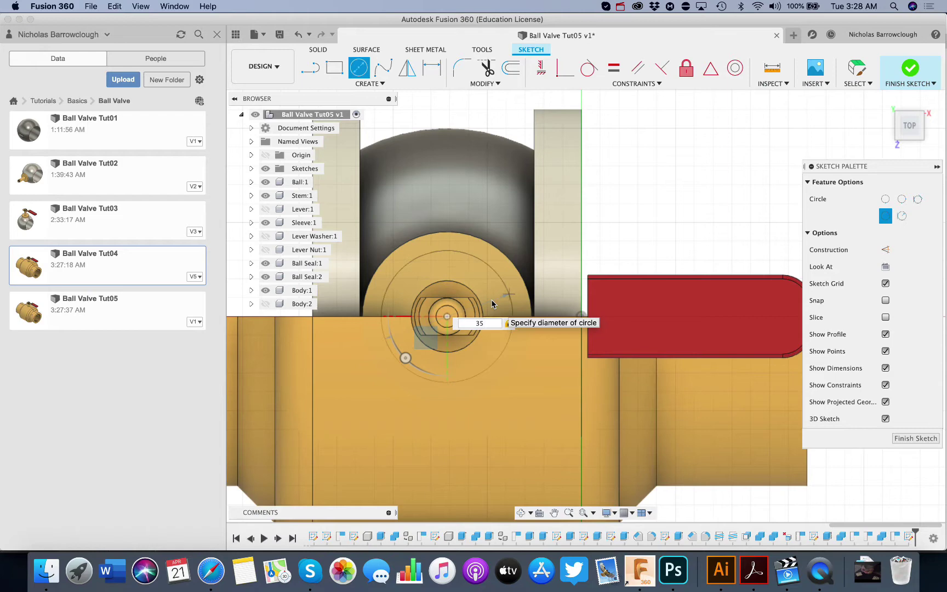
key("Return")
key("Escape")
Step: Add a concentric 25 mm diameter circle at the stem's centre
left_click(361, 66)
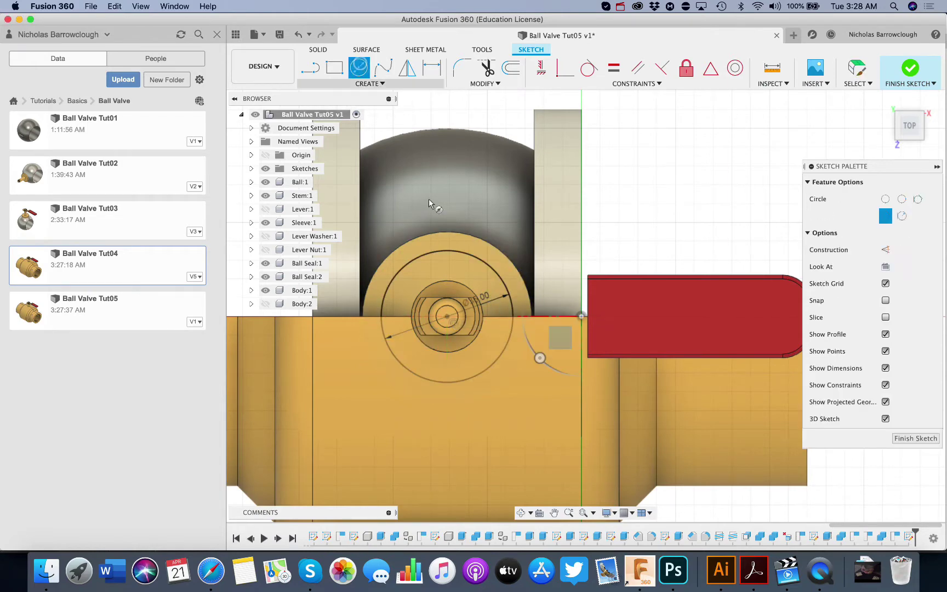
left_click(446, 317)
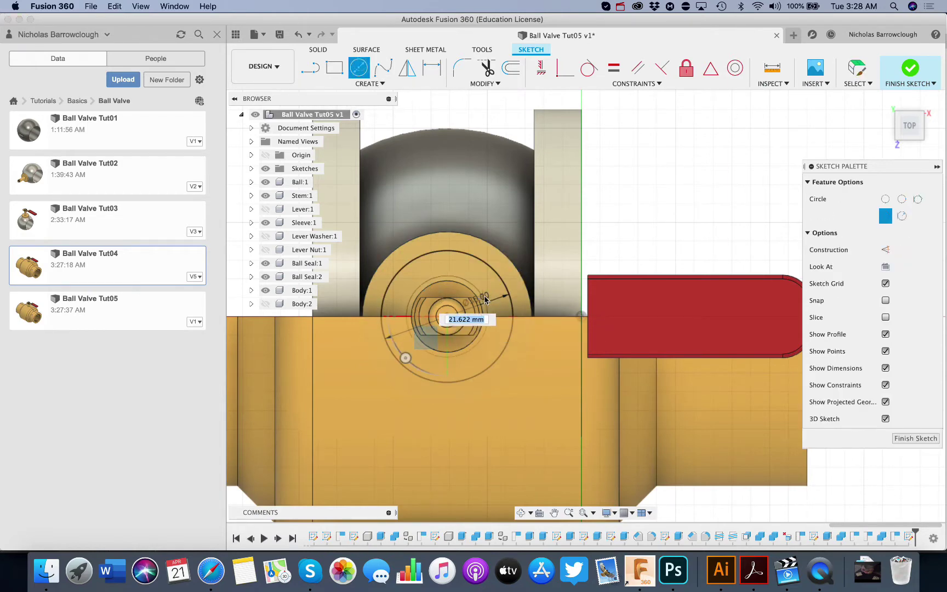
type("25")
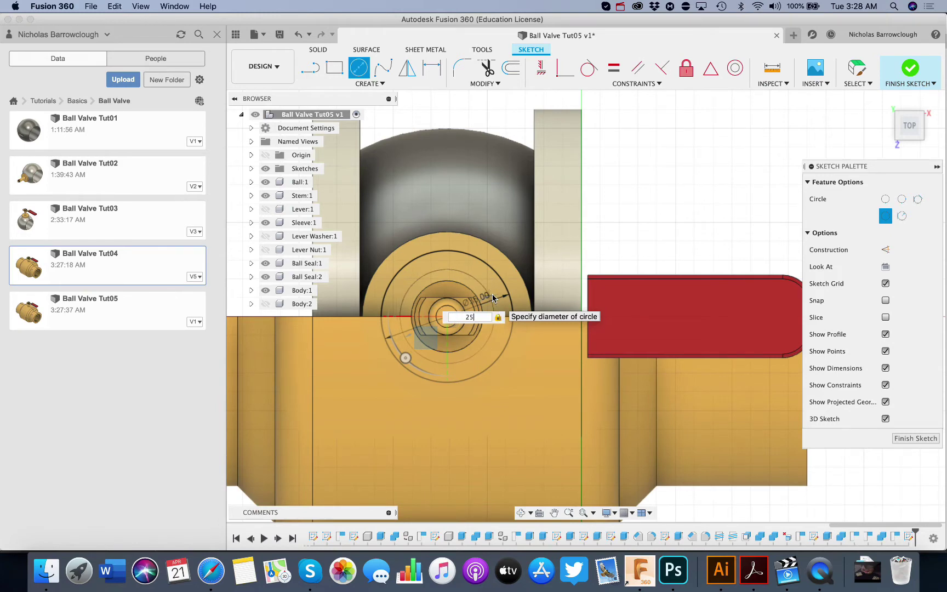
key("Return")
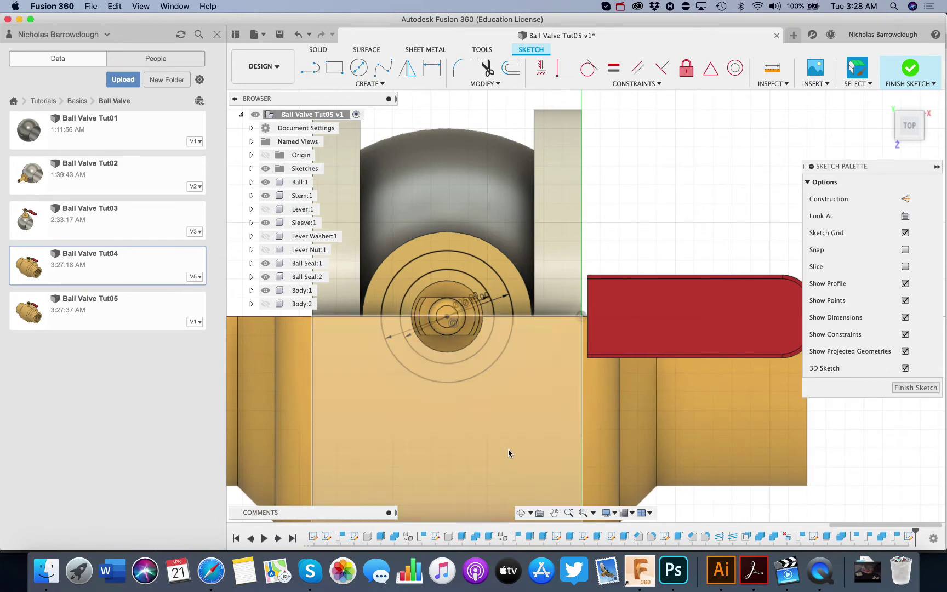
Step: Add a concentric 19 mm diameter circle at the stem's centre and finish the sketch
left_click(359, 68)
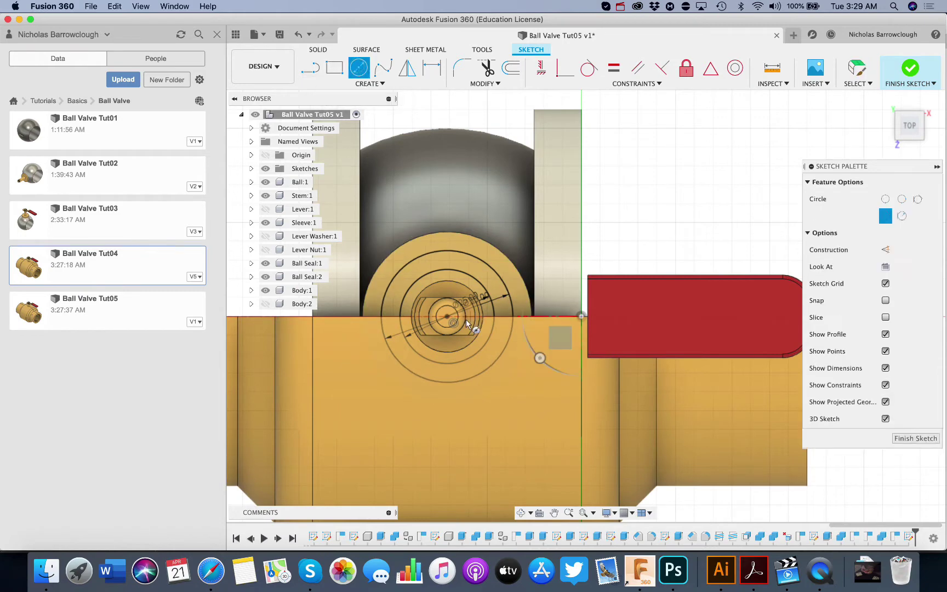
left_click(444, 317)
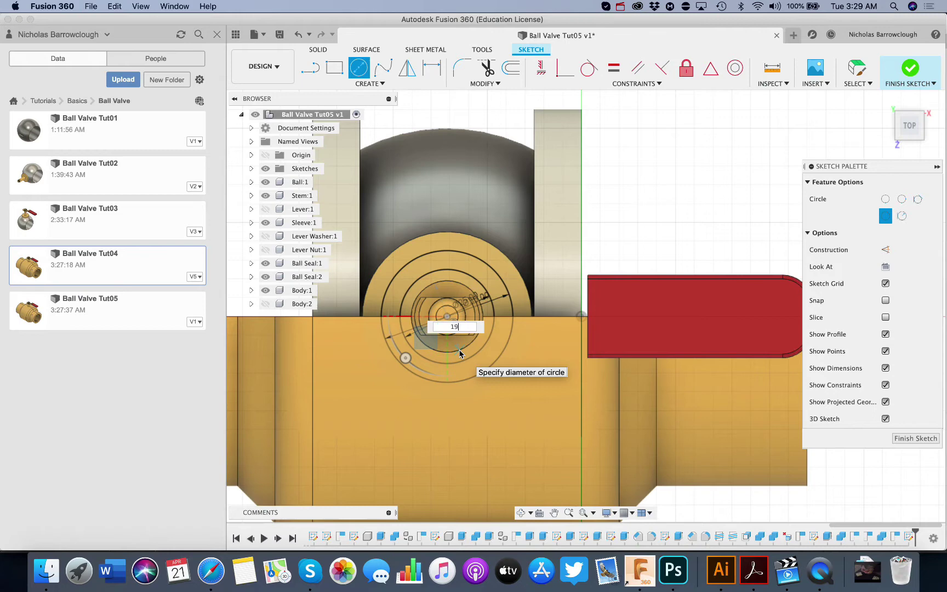
key("Return")
key("Escape")
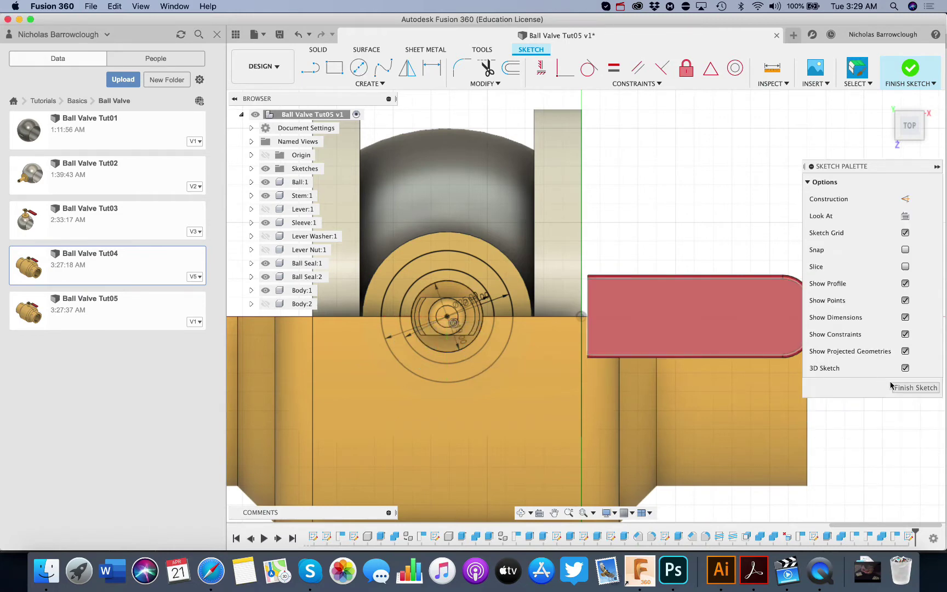
left_click(894, 387)
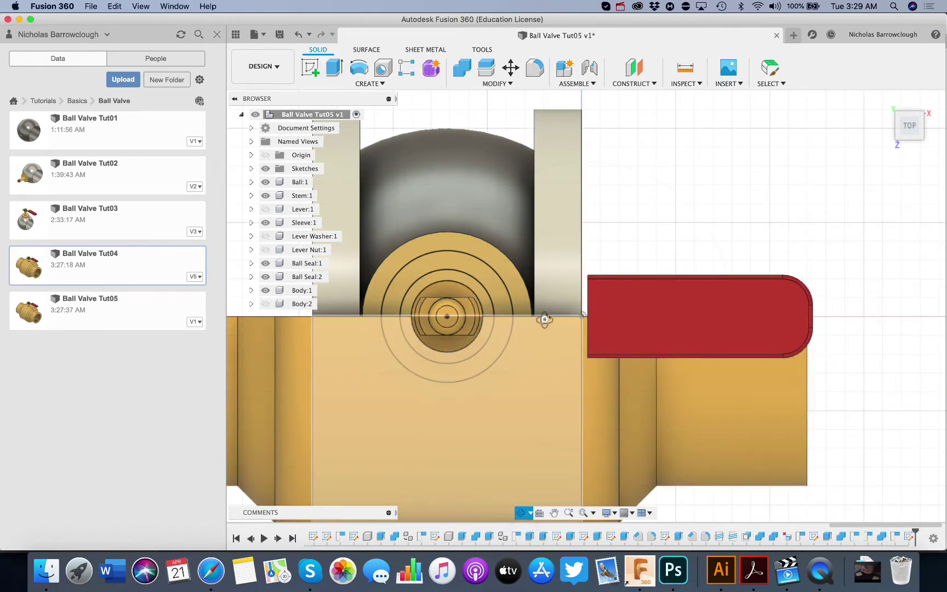
Step: Edit the concentric-circle sketch, add a horizontal 35 mm line through the centre across the 35 mm circle, and finish the sketch
middle_click_drag(544, 319, 732, 350, "shift")
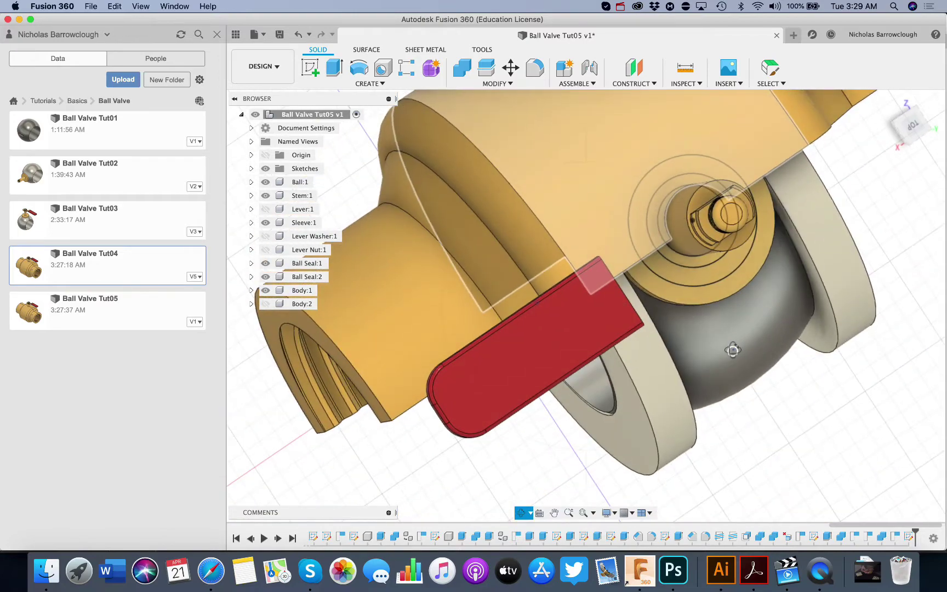
right_click(908, 537)
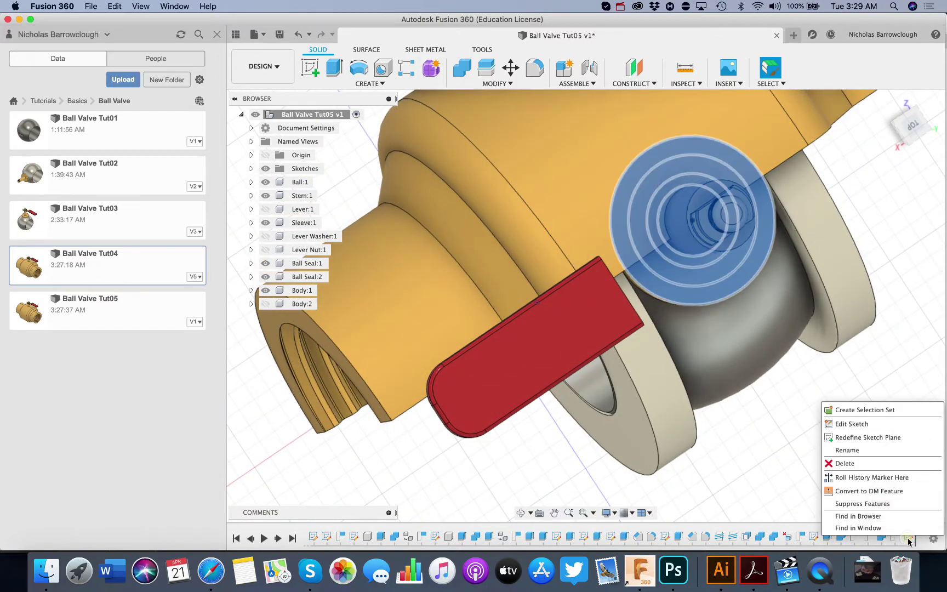
left_click(852, 424)
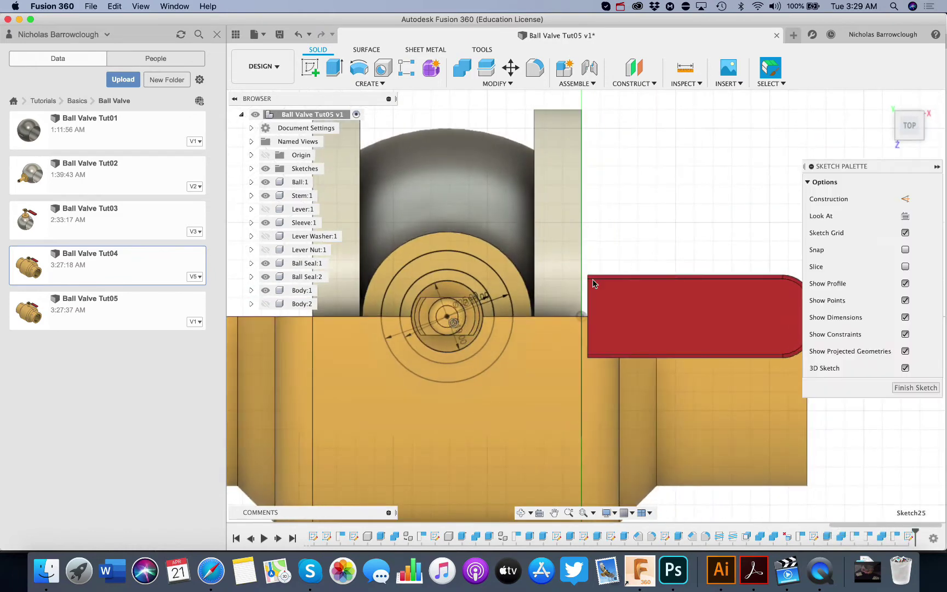
left_click(310, 67)
left_click(581, 316)
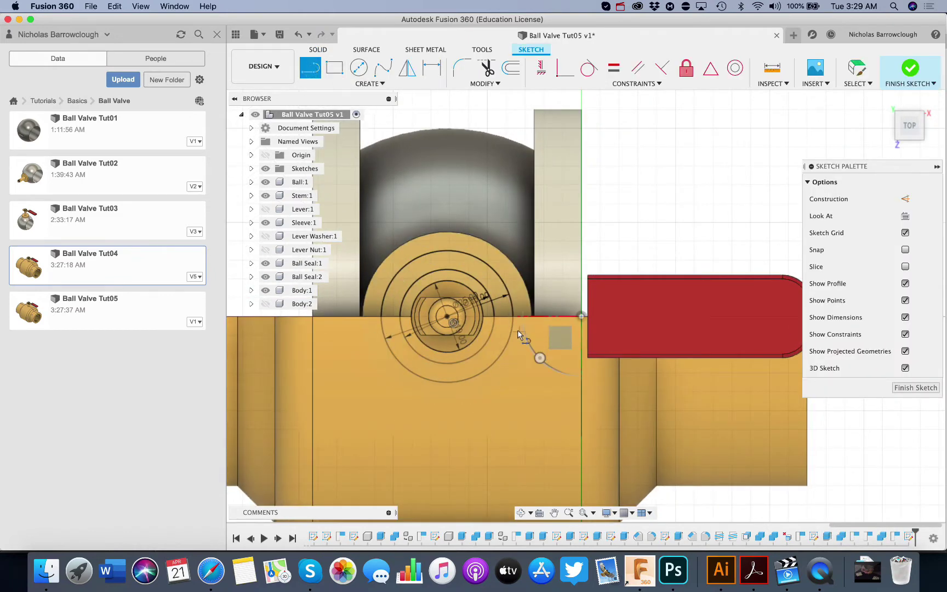
left_click(513, 316)
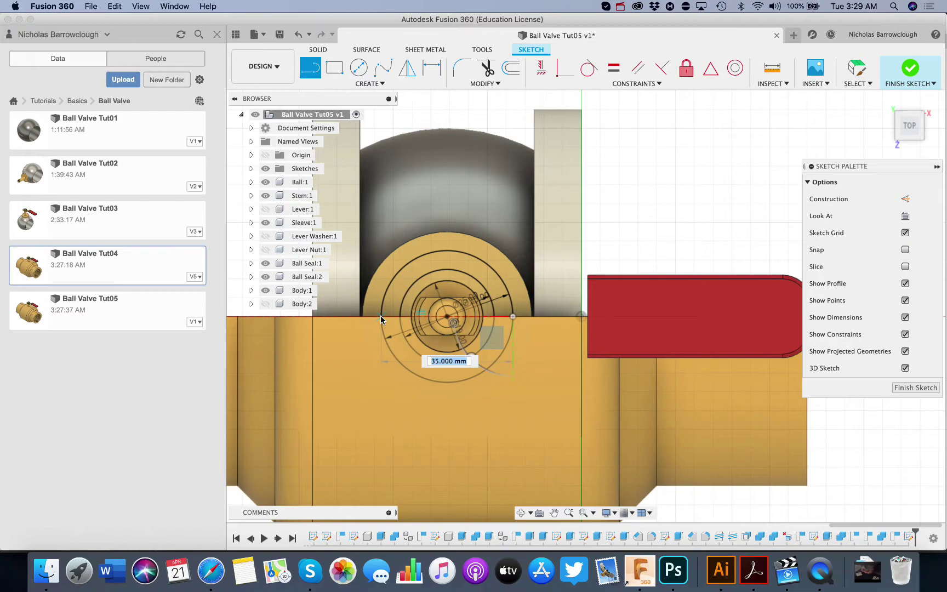
left_click(380, 316)
left_click(916, 387)
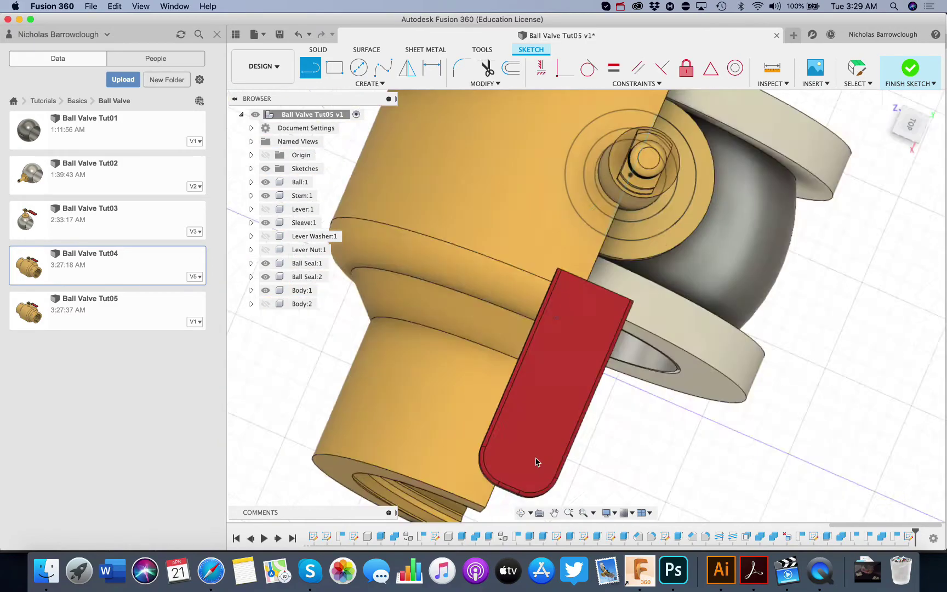
Step: Hide the Sleeve component to clear the area around the stem
left_click(520, 513)
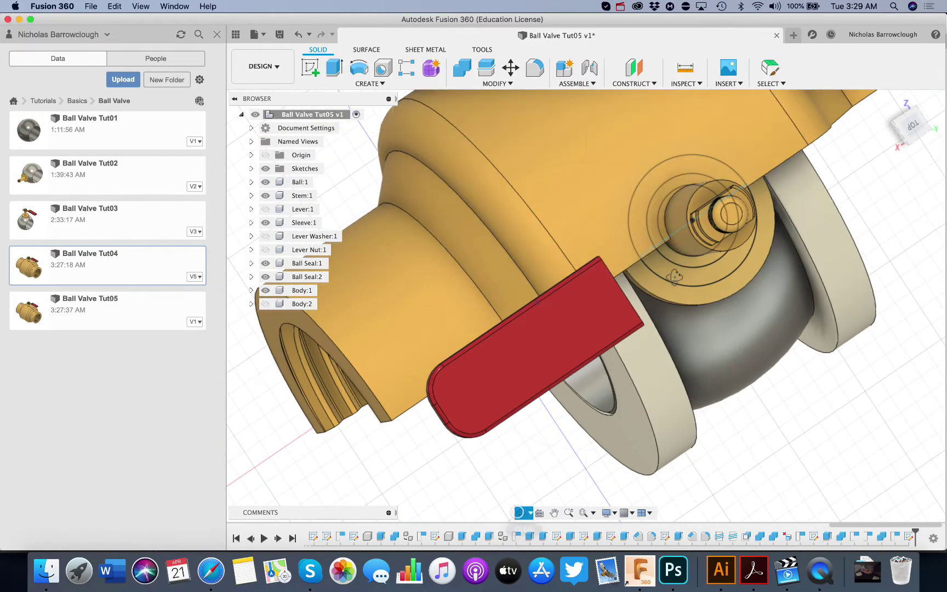
left_click_drag(602, 356, 649, 206)
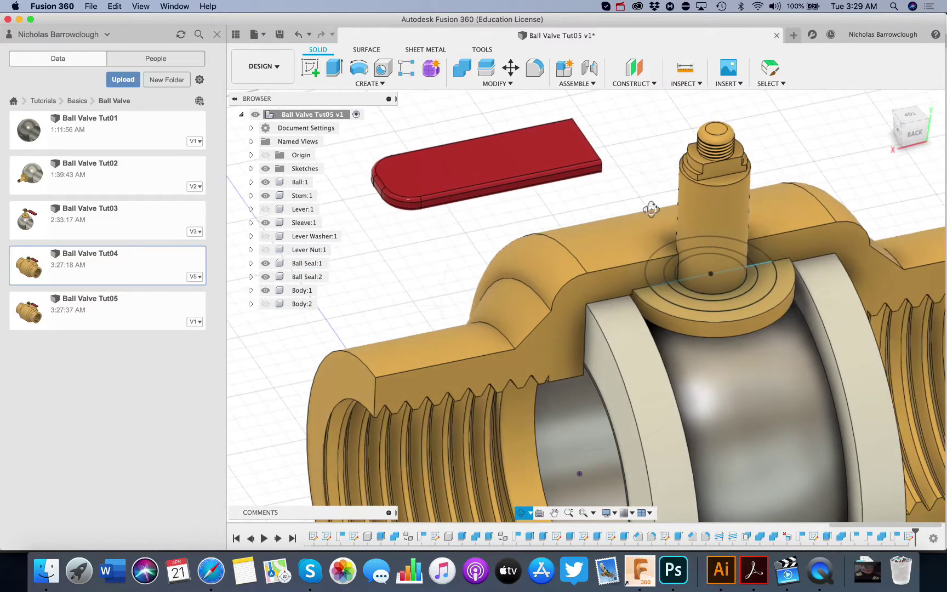
left_click(770, 67)
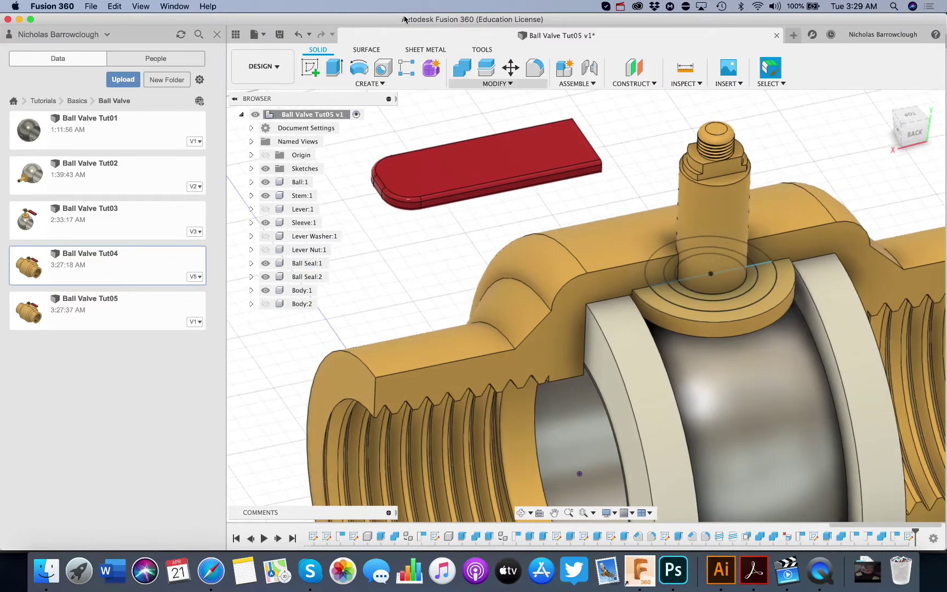
left_click(265, 223)
Step: Try to extrude the outer half-ring profile behind the stem 25 mm upward as a cut, and undo it
left_click(334, 67)
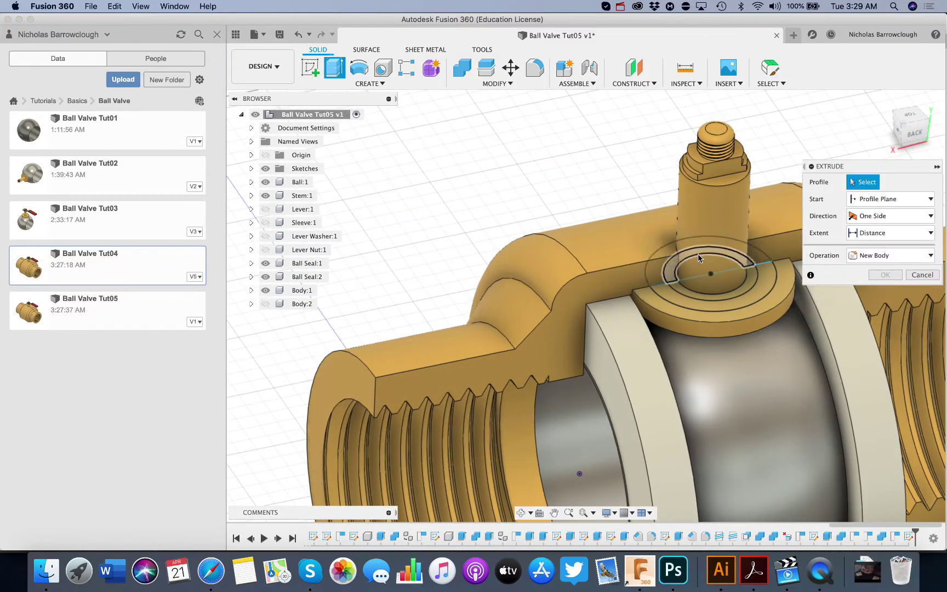
left_click(670, 252)
left_click_drag(694, 249, 693, 213)
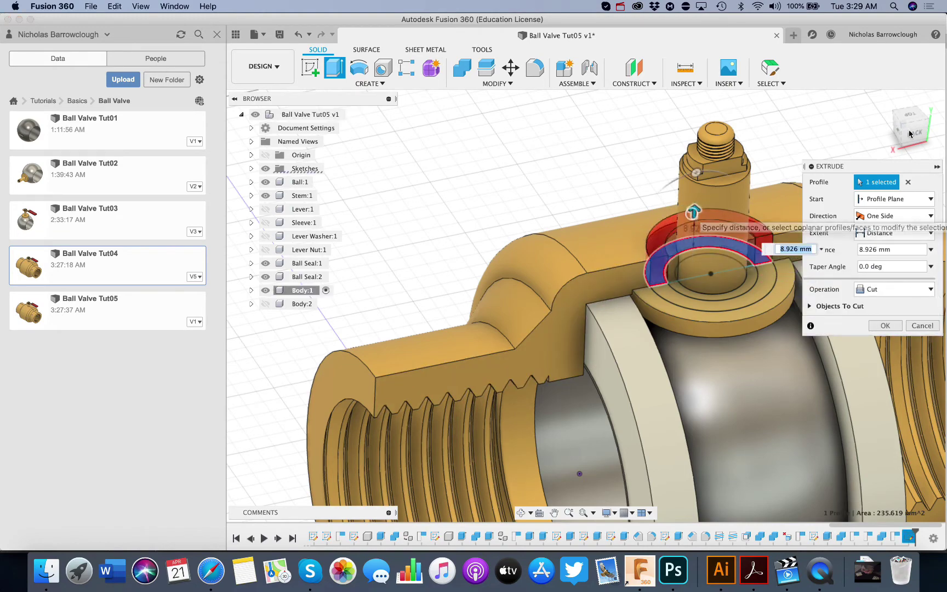
left_click(897, 132)
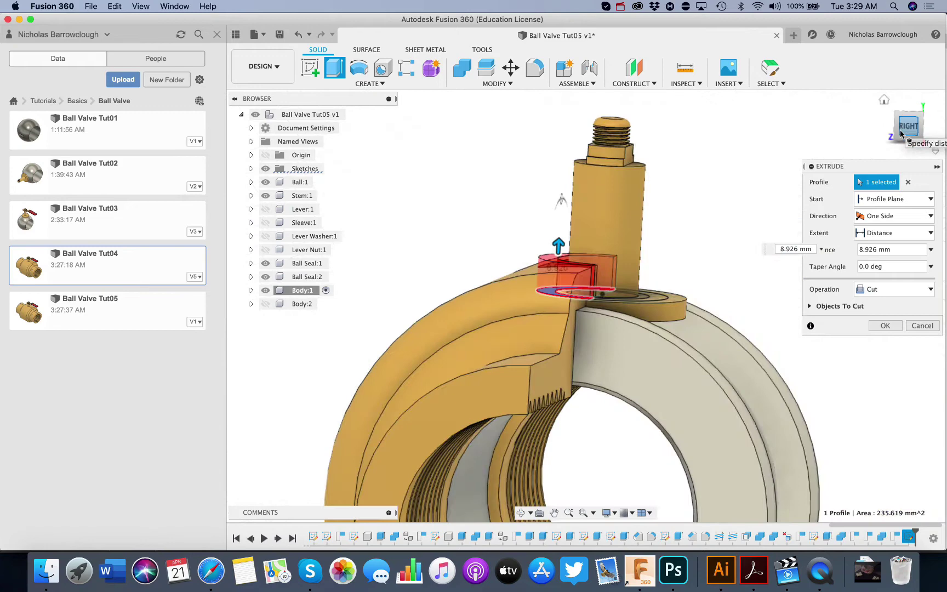
left_click_drag(528, 259, 525, 207)
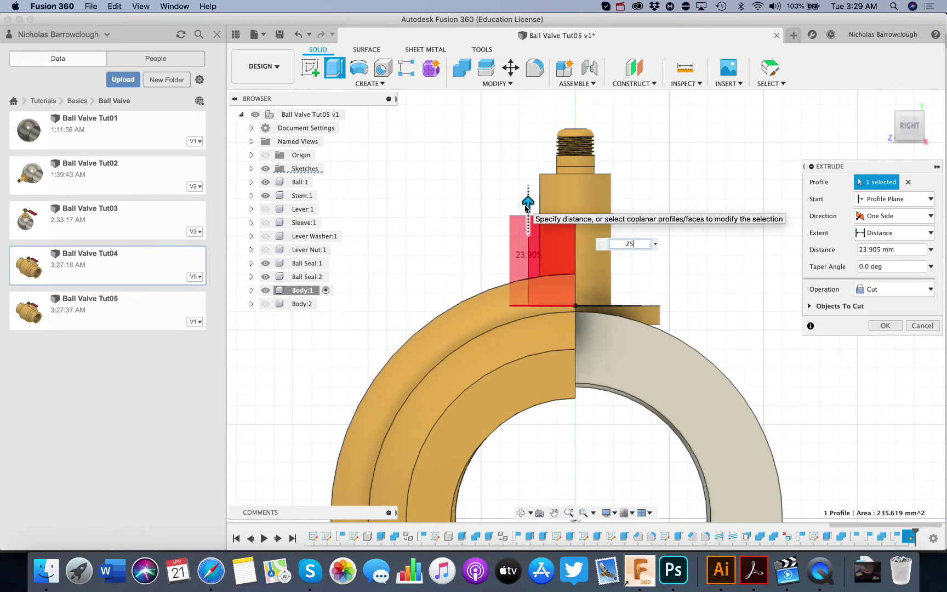
key("Return")
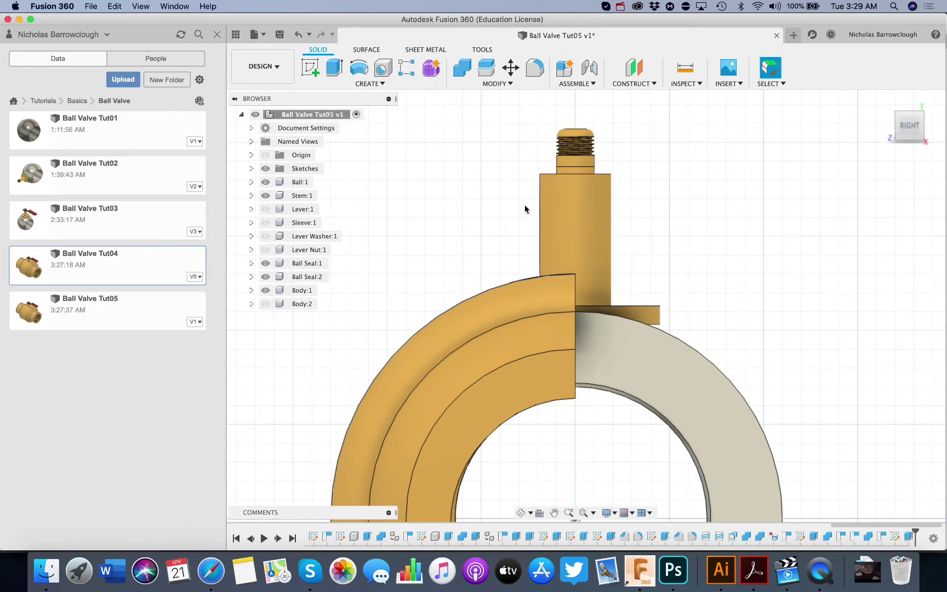
key("super+z")
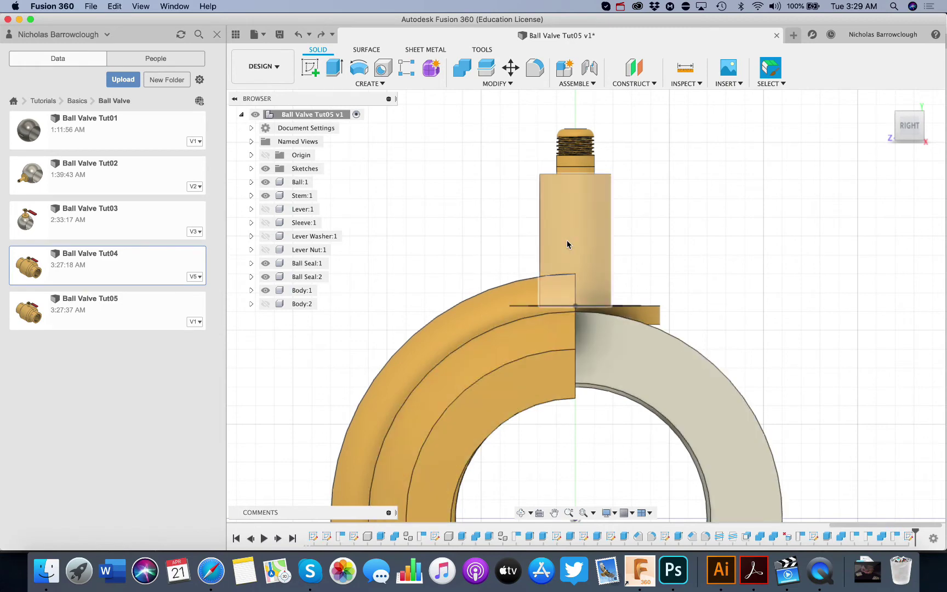
Step: Extrude the outer half-ring profile behind the stem 25 mm upward with the Join operation onto Body:1
left_click(521, 512)
left_click_drag(570, 466, 313, 48)
left_click(334, 67)
left_click(601, 237)
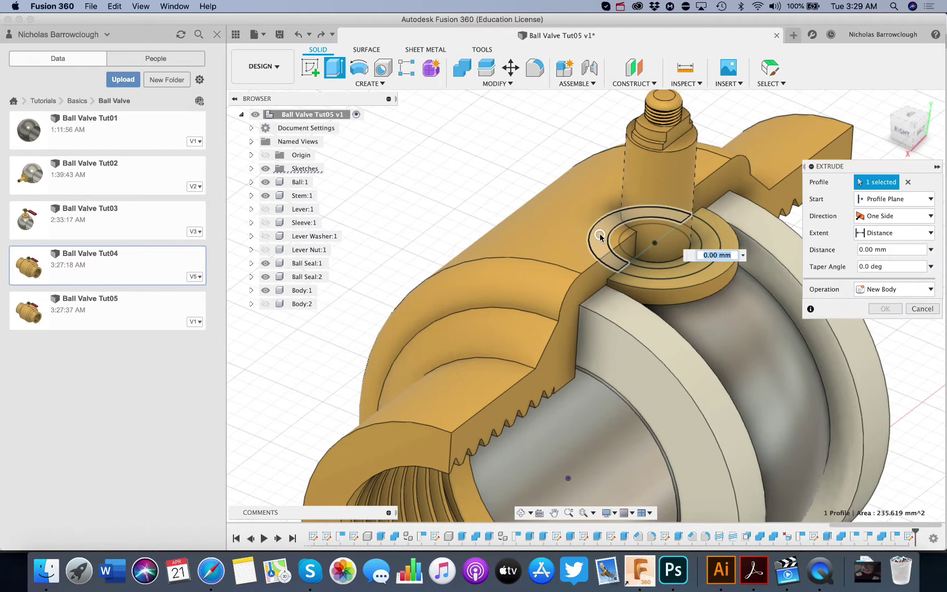
type("25")
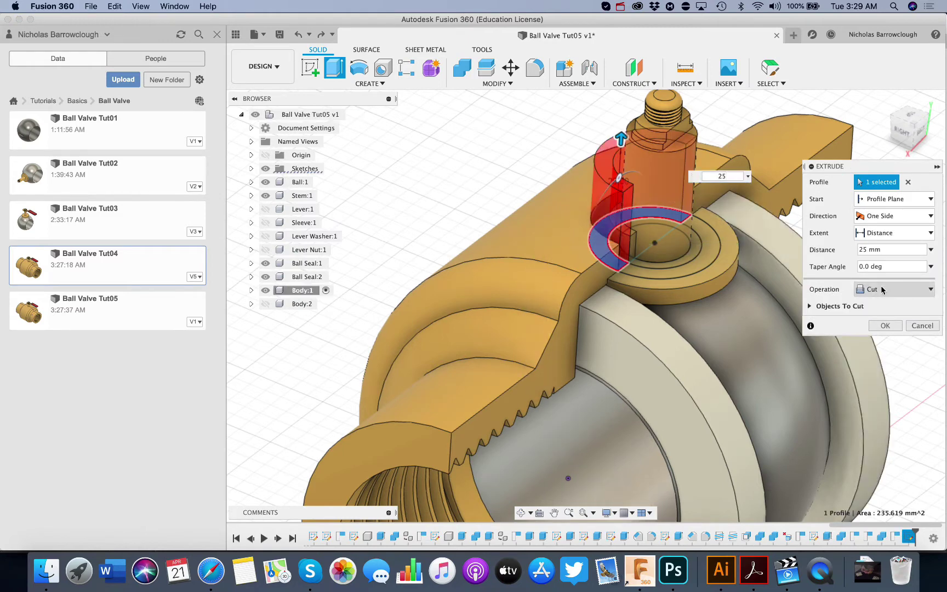
left_click(893, 290)
left_click(875, 307)
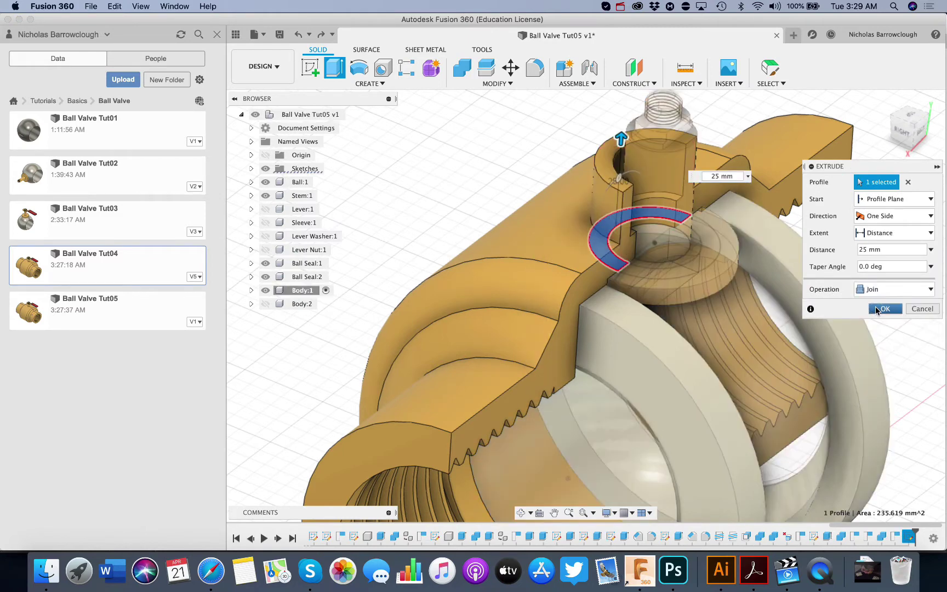
left_click(883, 311)
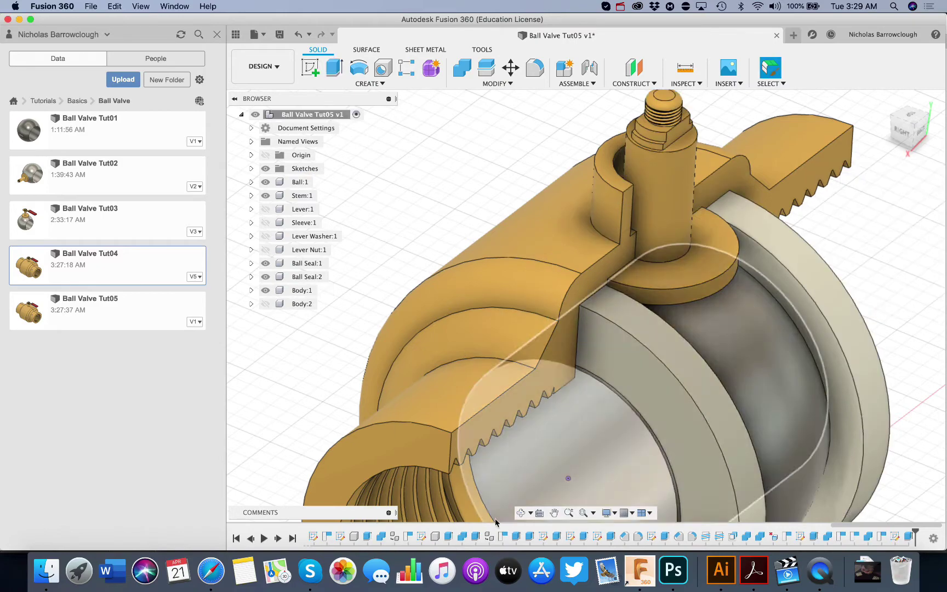
Step: Show the concentric-circle sketch Sketch25 again and hide Sketch16 and Sketch17
left_click(520, 512)
left_click_drag(649, 275, 608, 306)
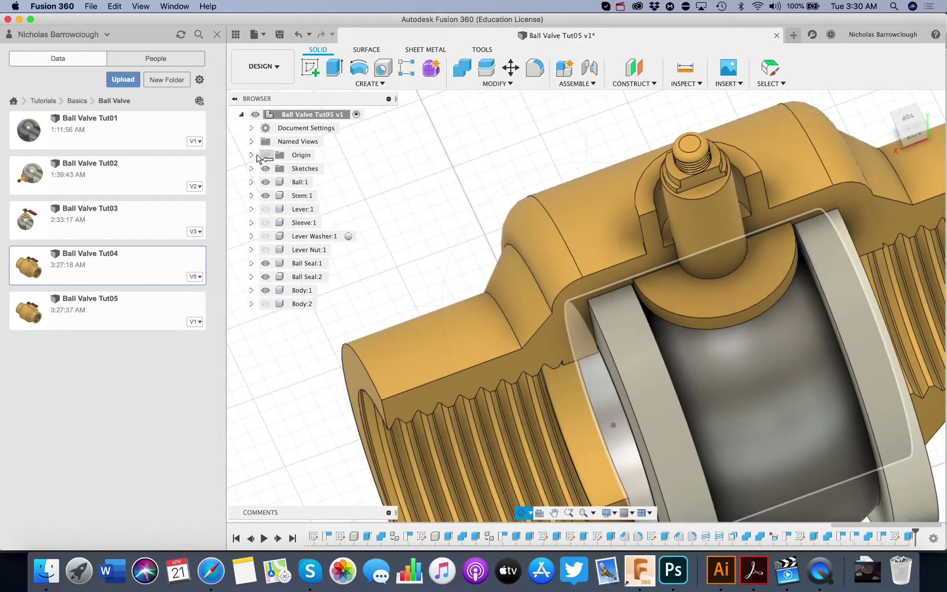
key("Escape")
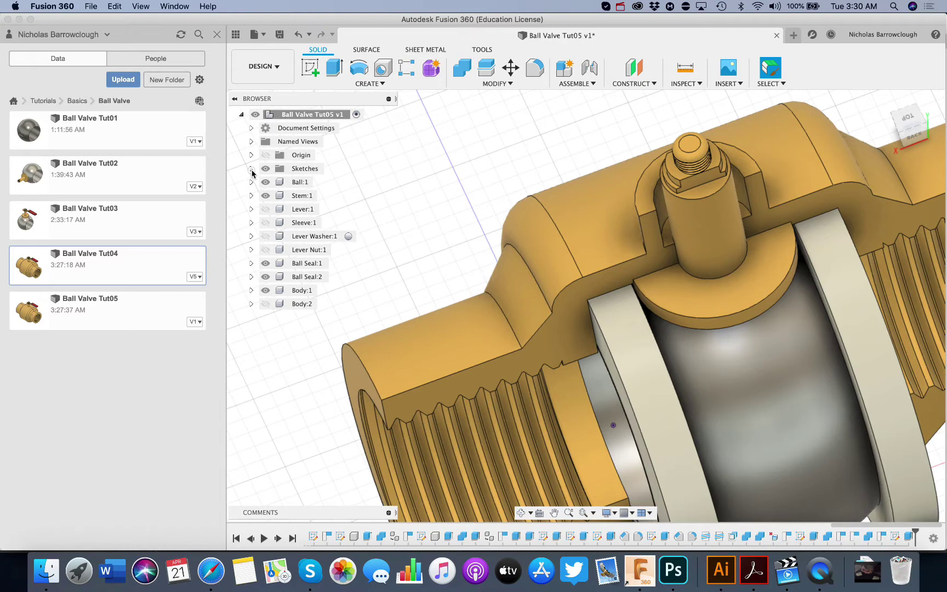
left_click(251, 168)
left_click(276, 397)
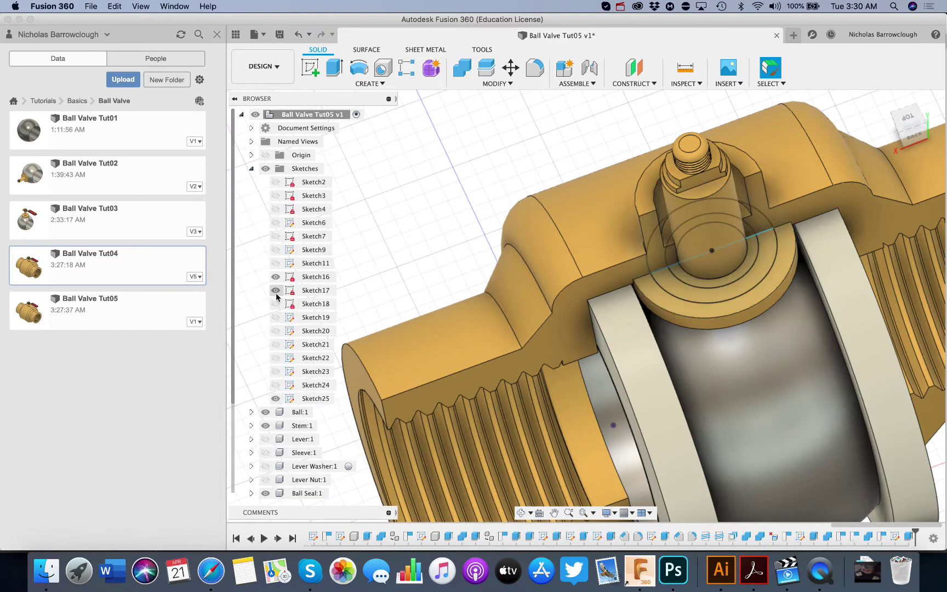
Step: Try to extrude only the inner half-ring profile behind the stem 25 mm as a new component
left_click(334, 68)
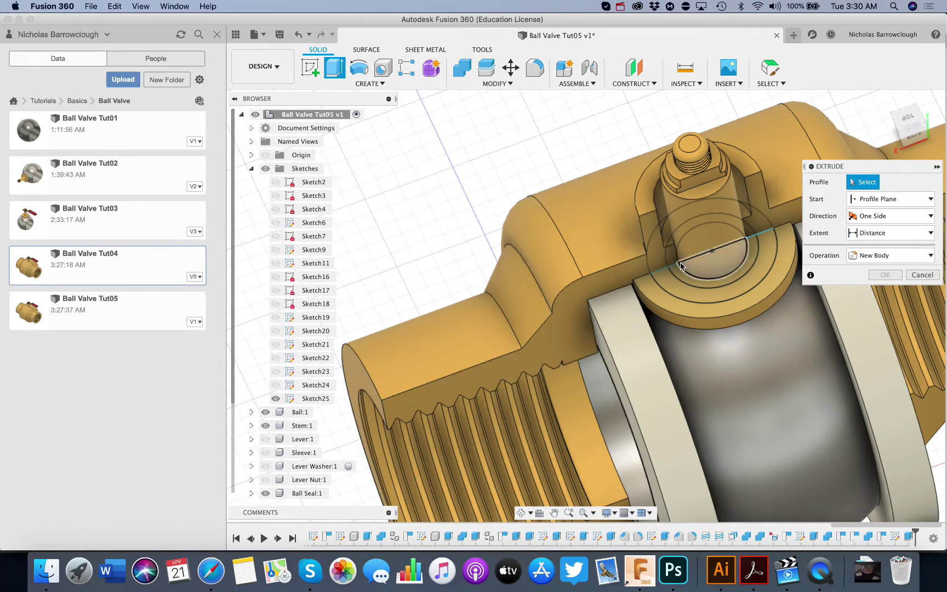
left_click(672, 242)
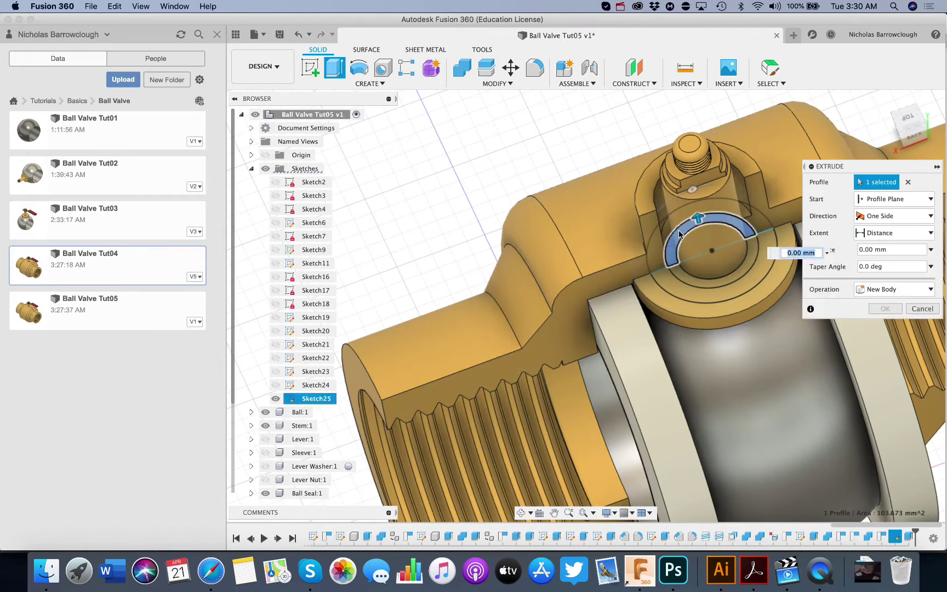
left_click_drag(710, 236, 685, 160)
left_click(878, 297)
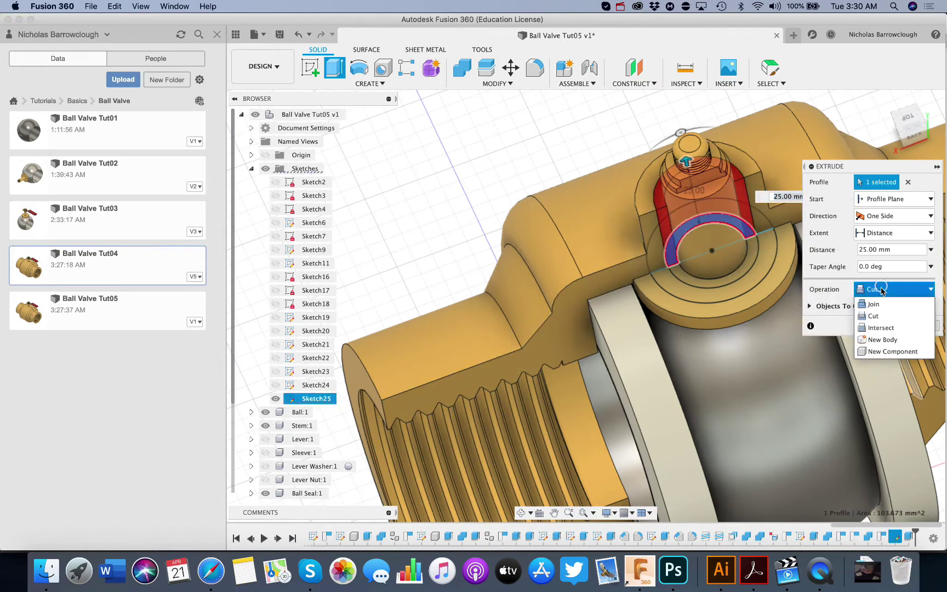
left_click(880, 353)
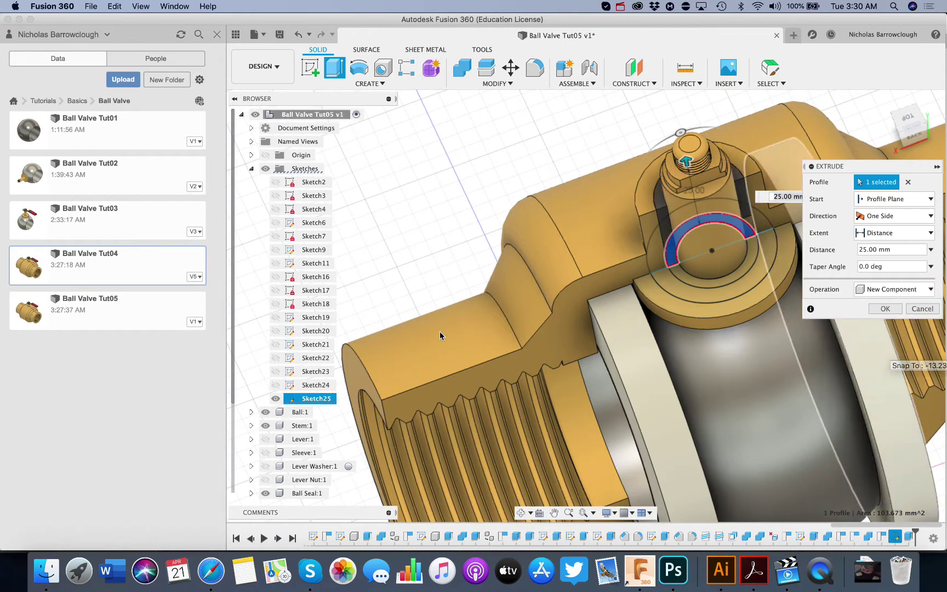
left_click(883, 310)
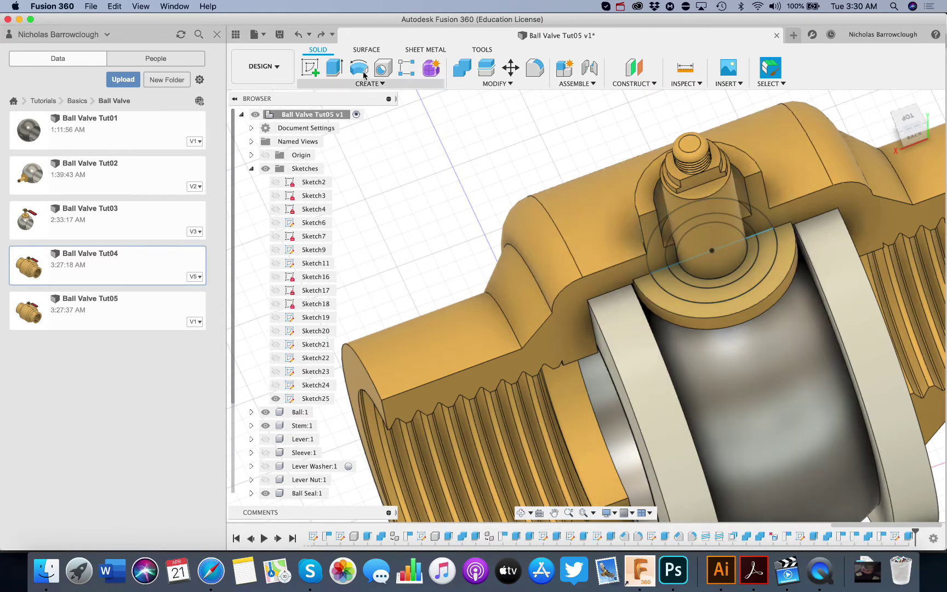
Step: Extrude both halves of the inner ring around the stem 25 mm upward as a new component
left_click(335, 66)
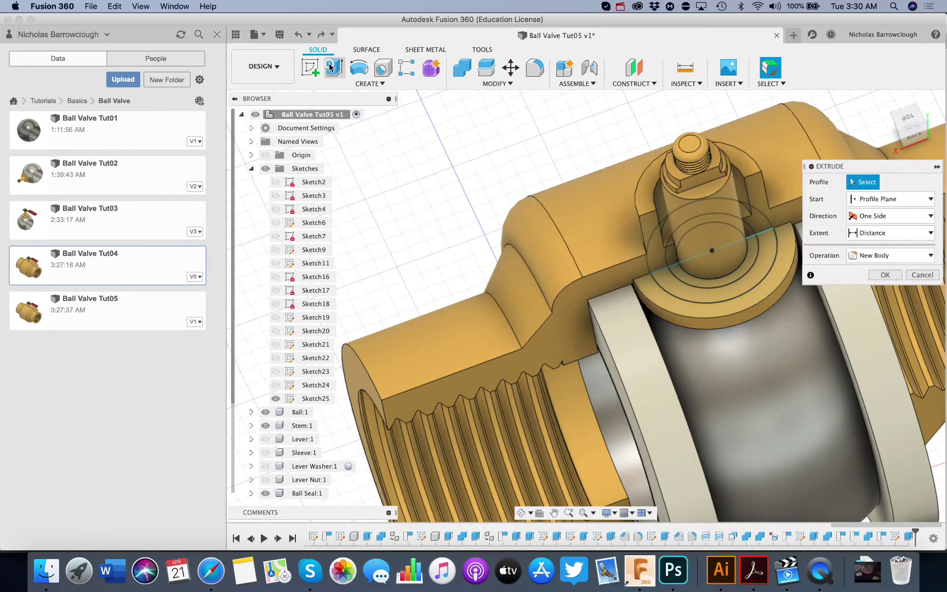
left_click(676, 247)
left_click(682, 267)
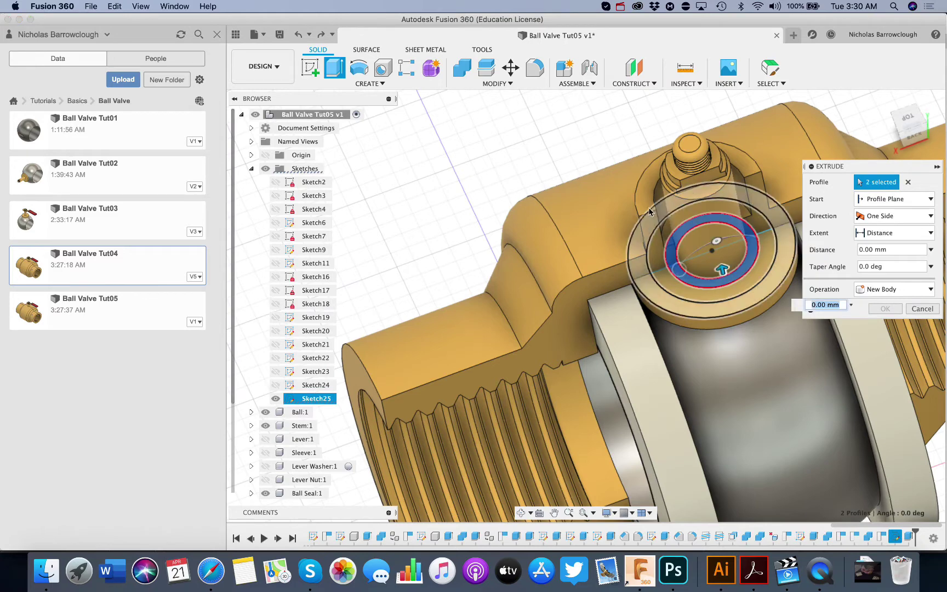
left_click(879, 290)
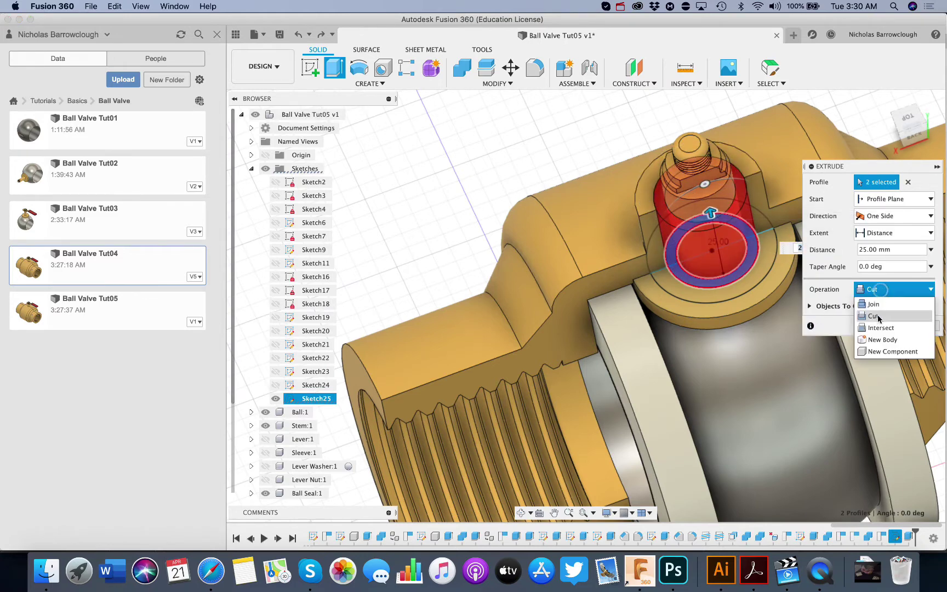
left_click(875, 354)
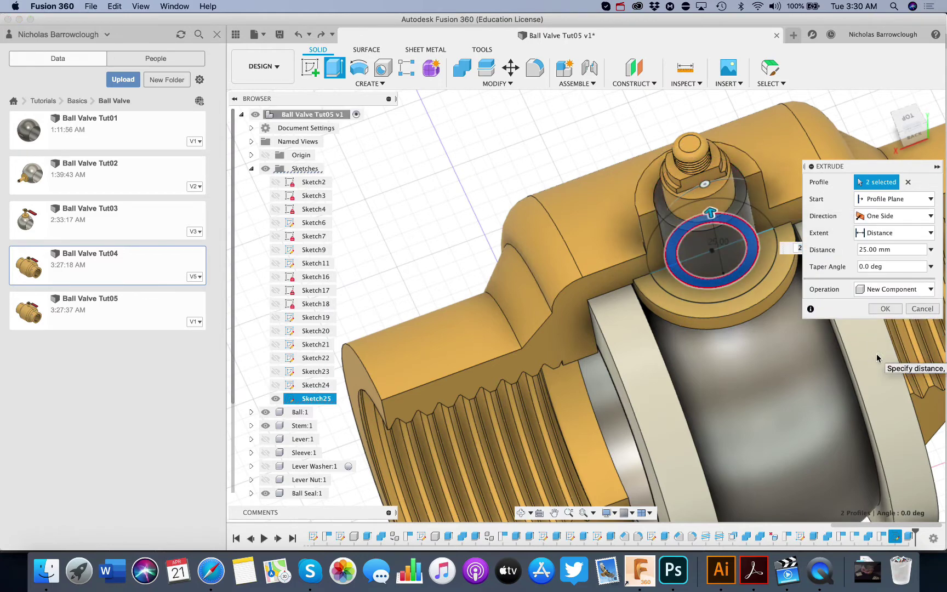
left_click(885, 309)
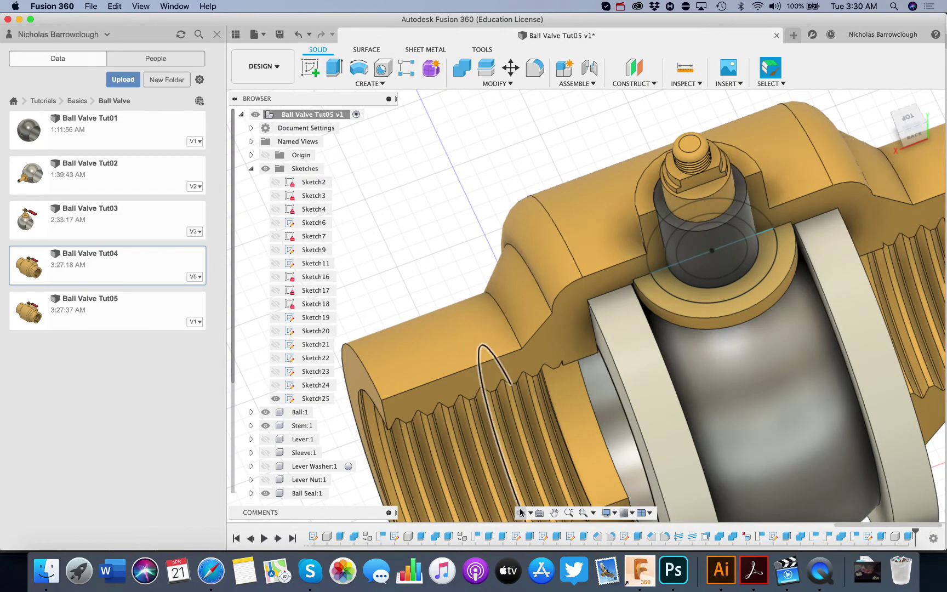
Step: Show the second valve body half, Body:2, and inspect the collar around the stem
middle_click_drag(552, 421, 649, 235, "shift")
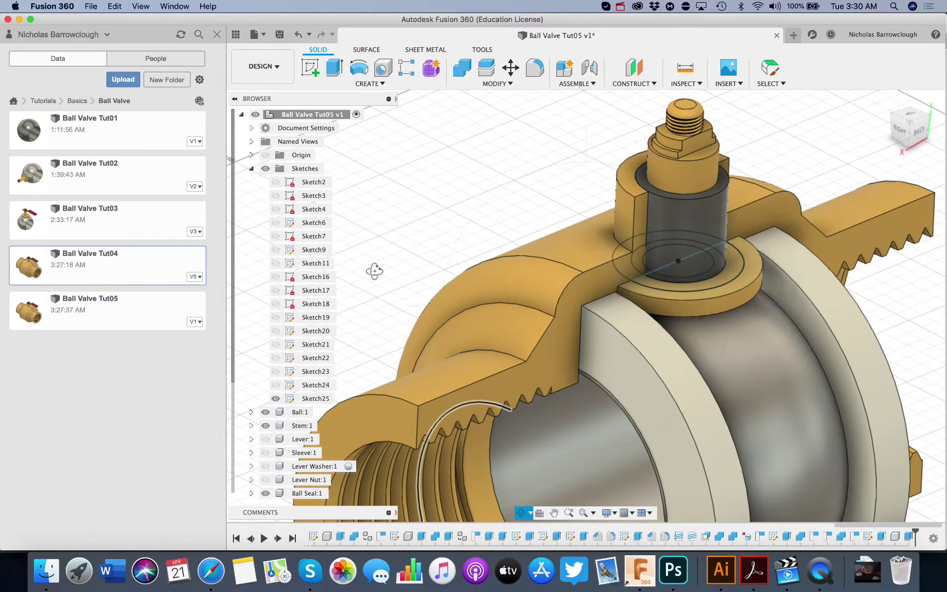
scroll(268, 478, "down", 4)
left_click(265, 480)
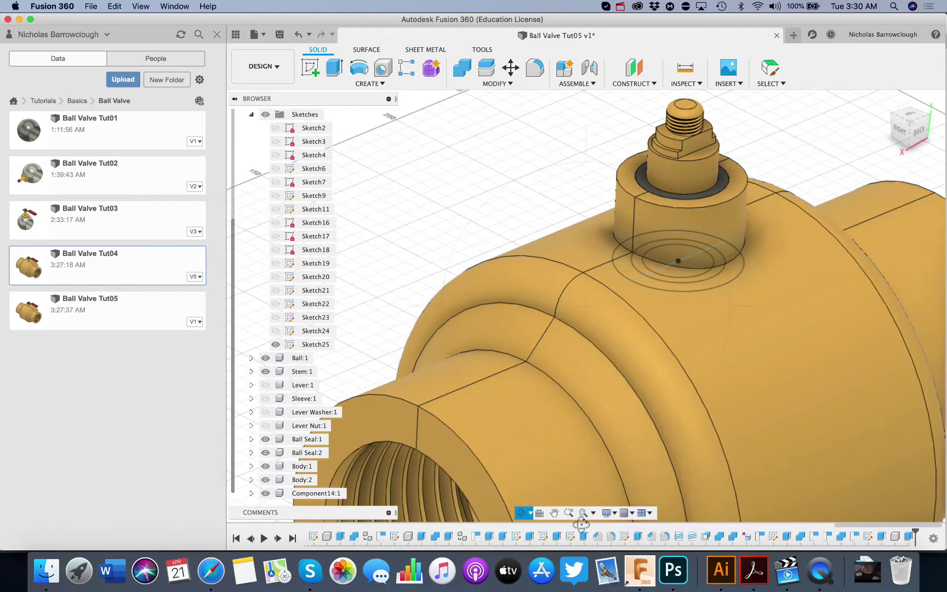
mouse_move(673, 215)
left_mouse_down()
mouse_move(619, 199)
mouse_move(676, 210)
mouse_move(453, 409)
left_mouse_up()
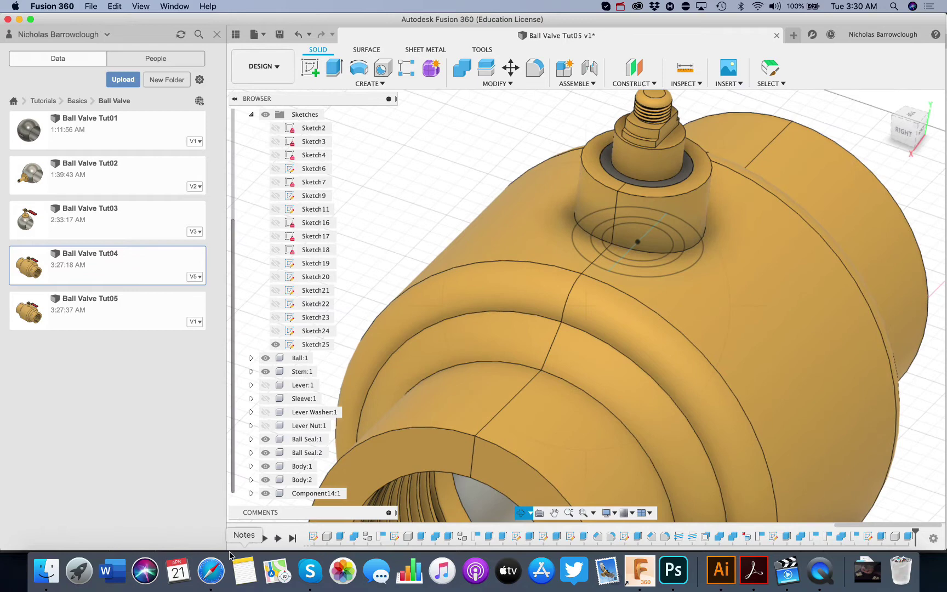
Step: Check the part names on the ball valve drawing in Safari, and rename the new ring component in Fusion 360 to Stem Seal
left_click(211, 569)
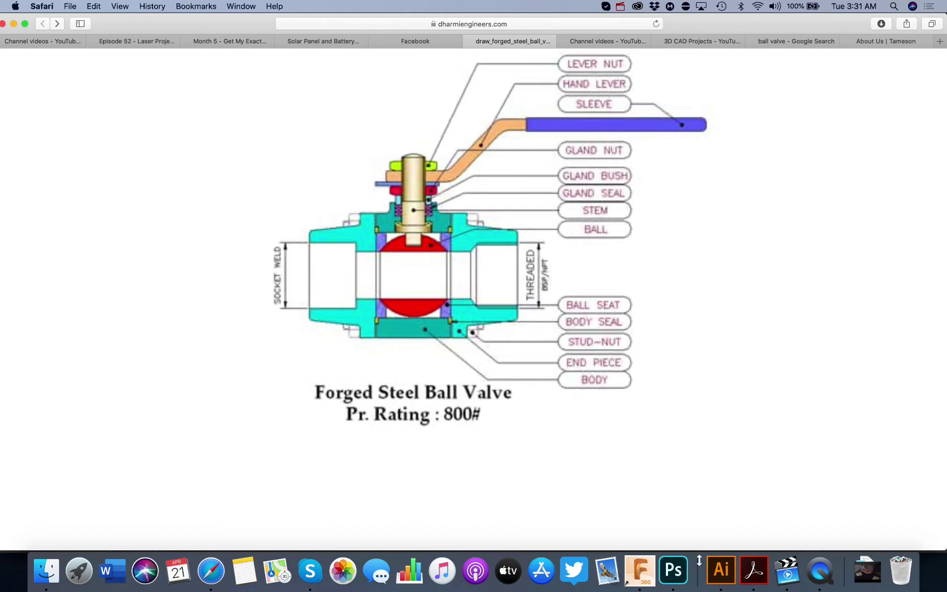
left_click(639, 569)
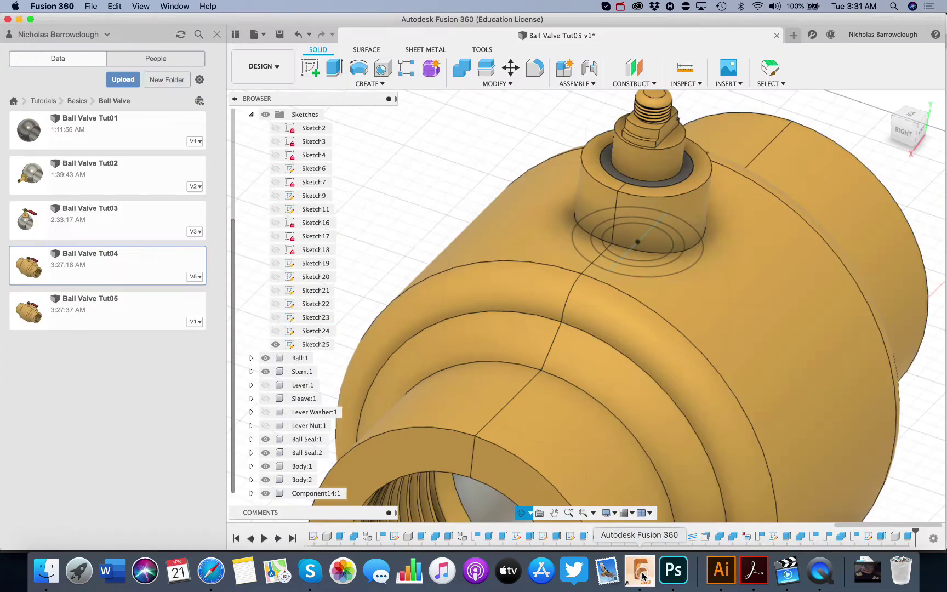
left_click_drag(667, 183, 635, 194)
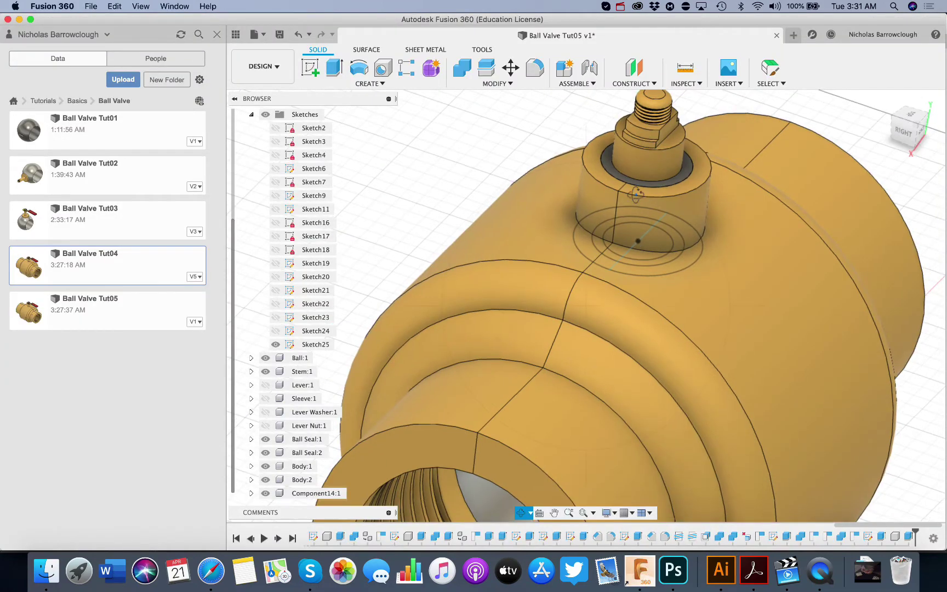
double_click(316, 492)
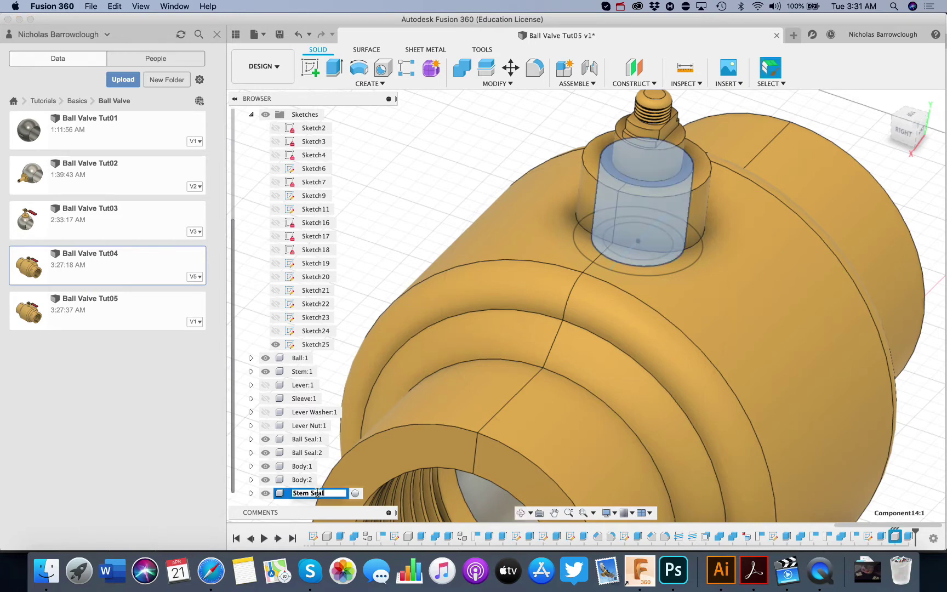
type("Stem Seal")
key("Return")
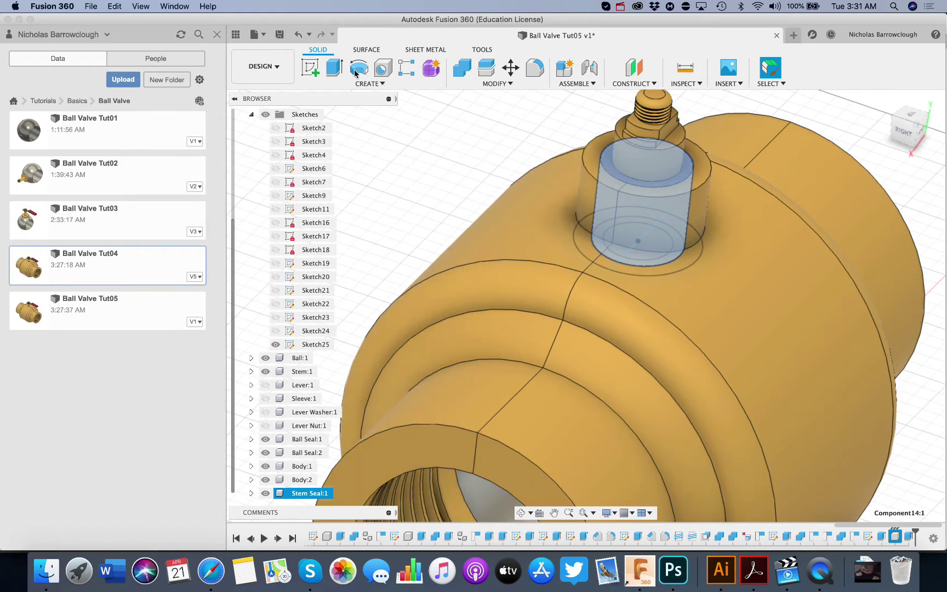
Step: Hide both valve body halves and set up a 2 mm extrusion of the four inner and outer half-ring profiles around the stem
left_click(334, 68)
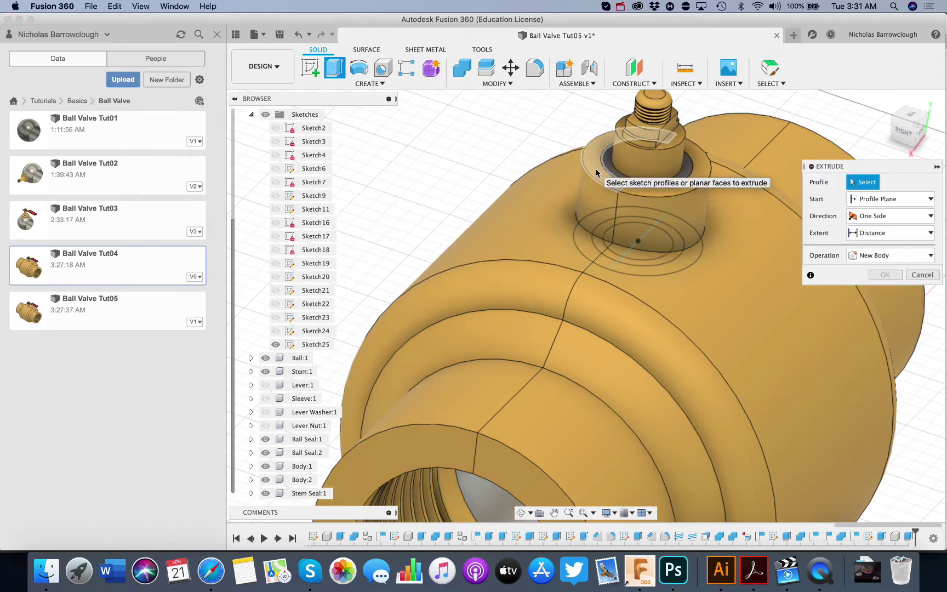
left_click(589, 244)
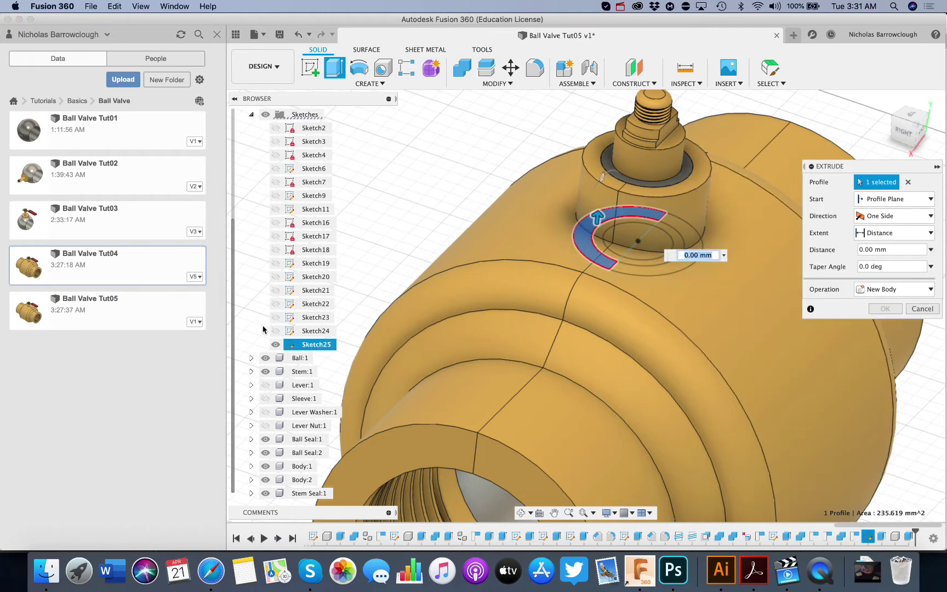
left_click(267, 480)
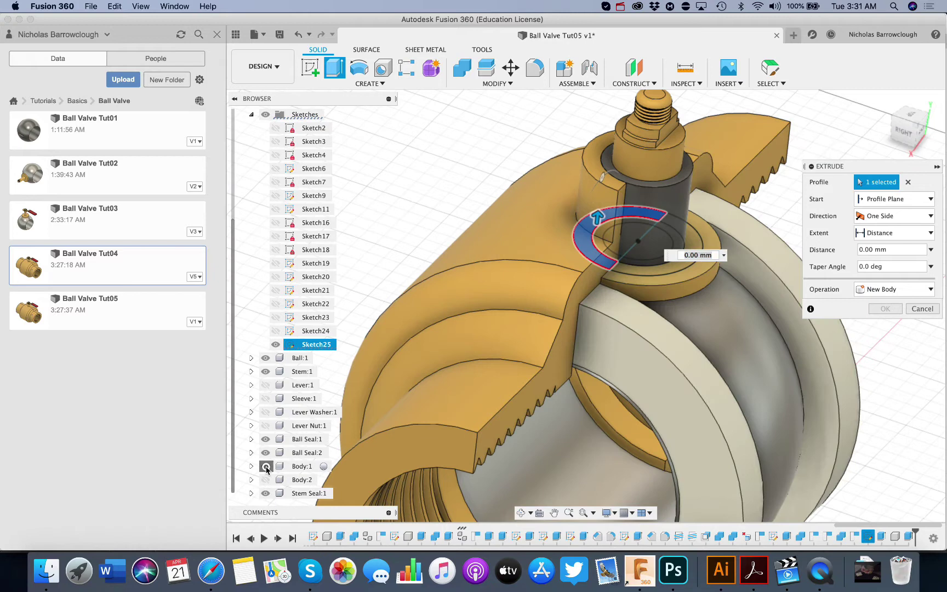
left_click(265, 465)
left_click(636, 273)
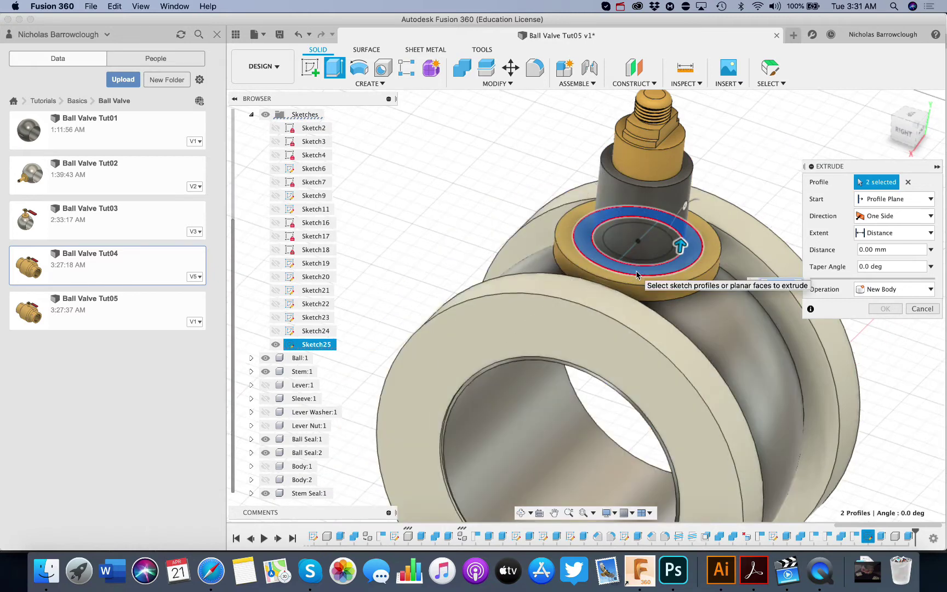
left_click(635, 264)
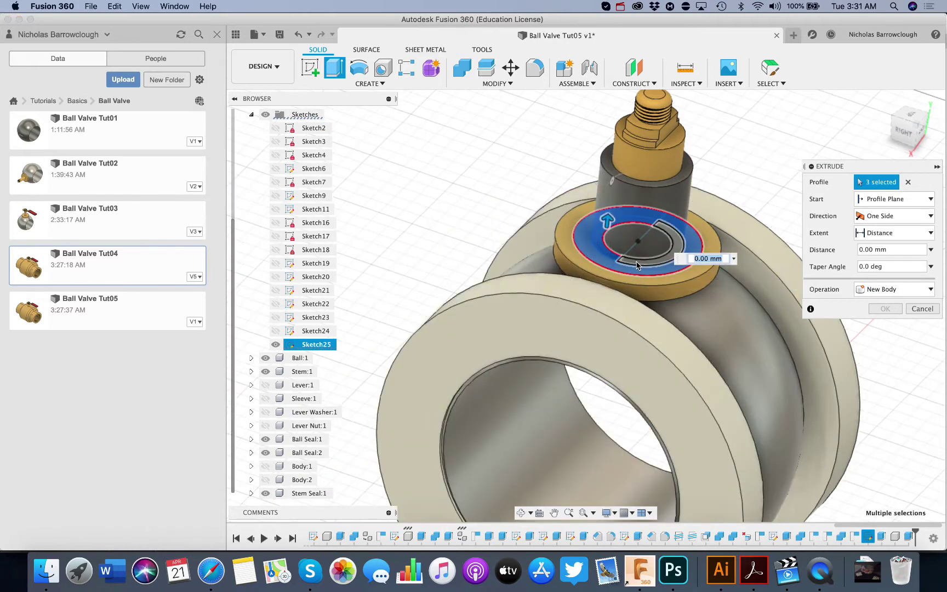
left_click(636, 264)
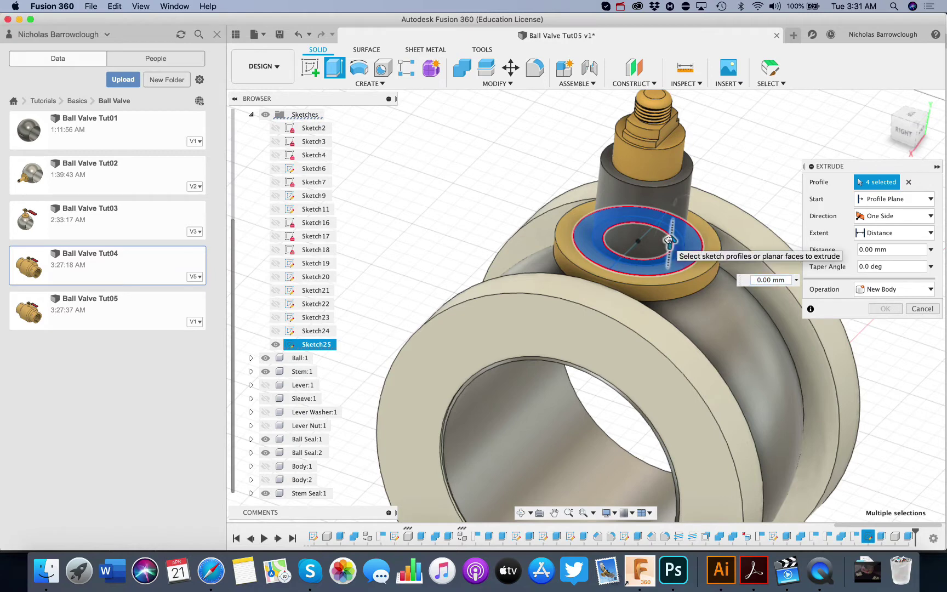
left_click_drag(668, 245, 668, 237)
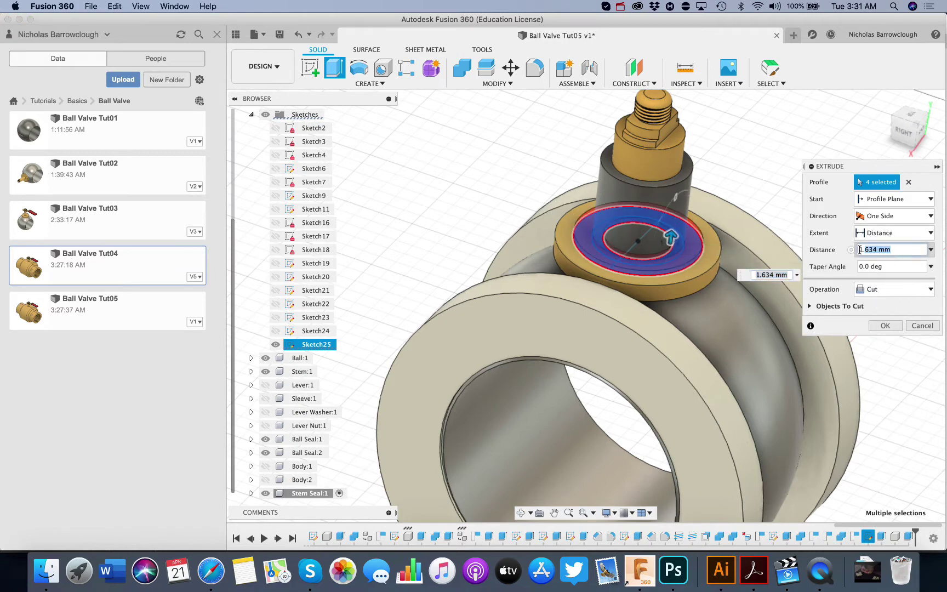
type("2")
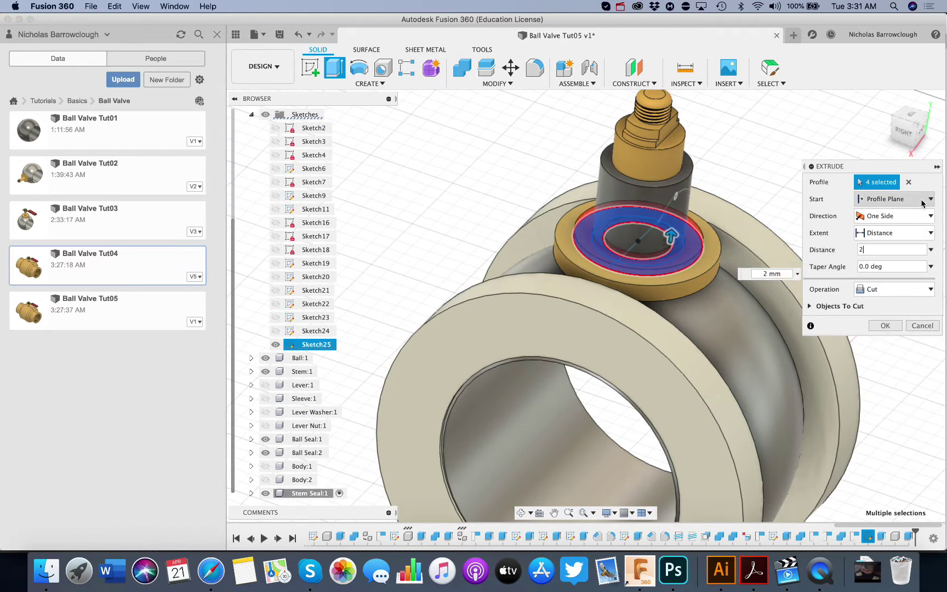
Step: Start the ring extrusion from a plane offset 25 mm above the profiles and create it as a new component
left_click(922, 202)
left_click(893, 224)
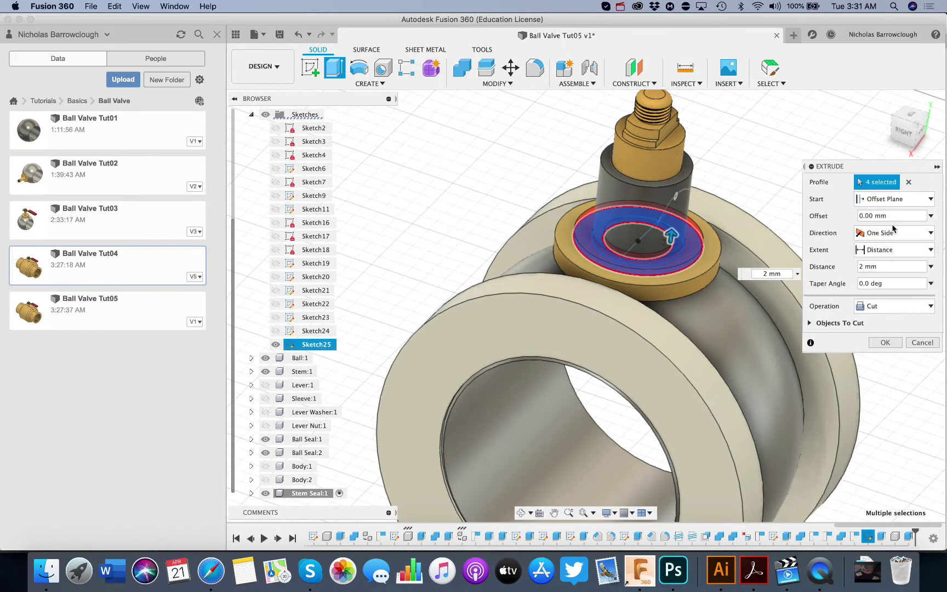
left_click(879, 215)
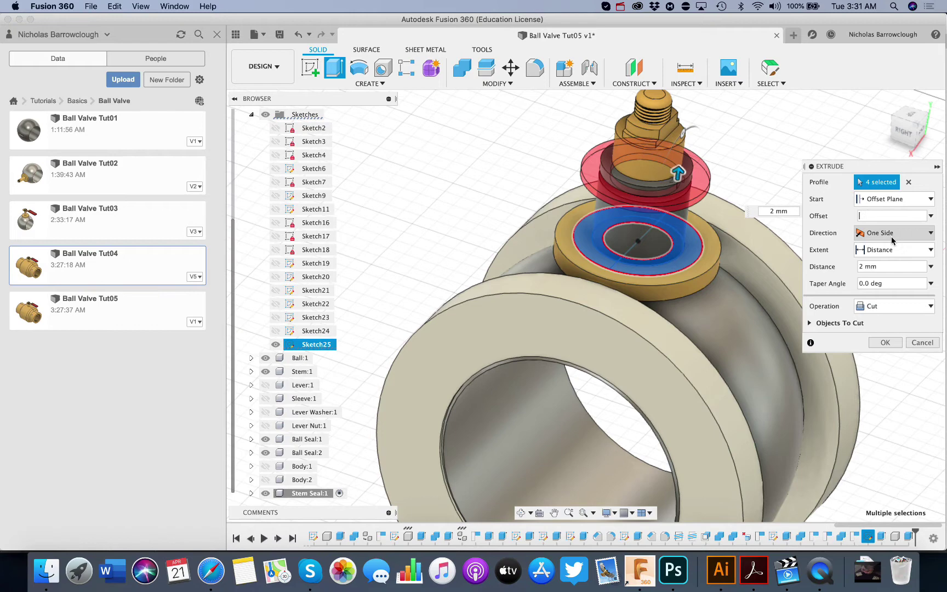
type("23")
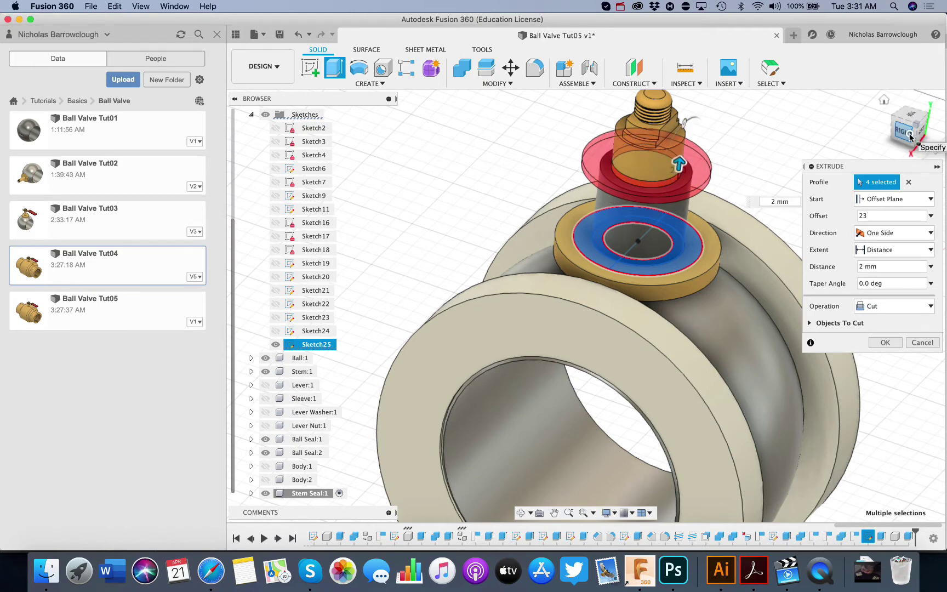
left_click(910, 137)
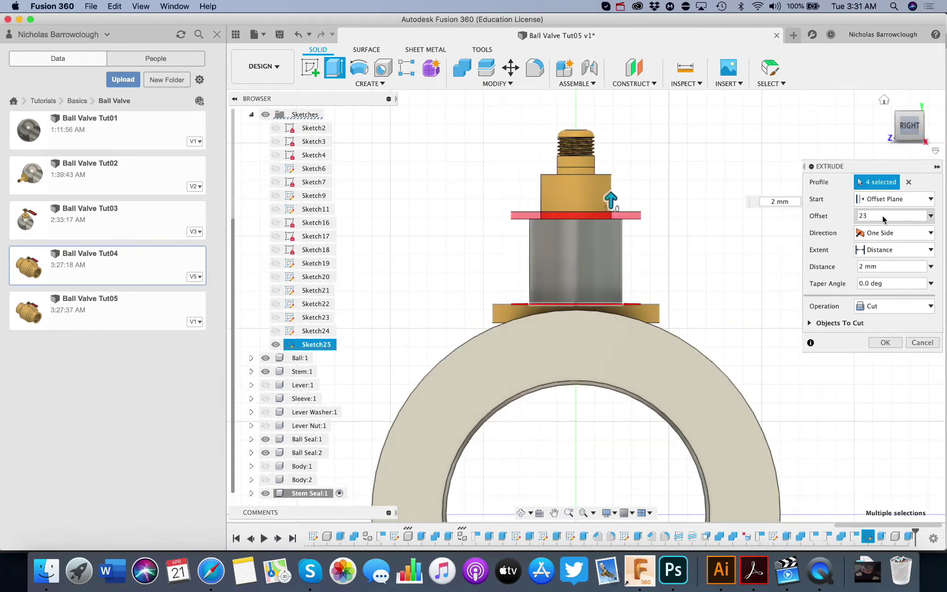
type("4")
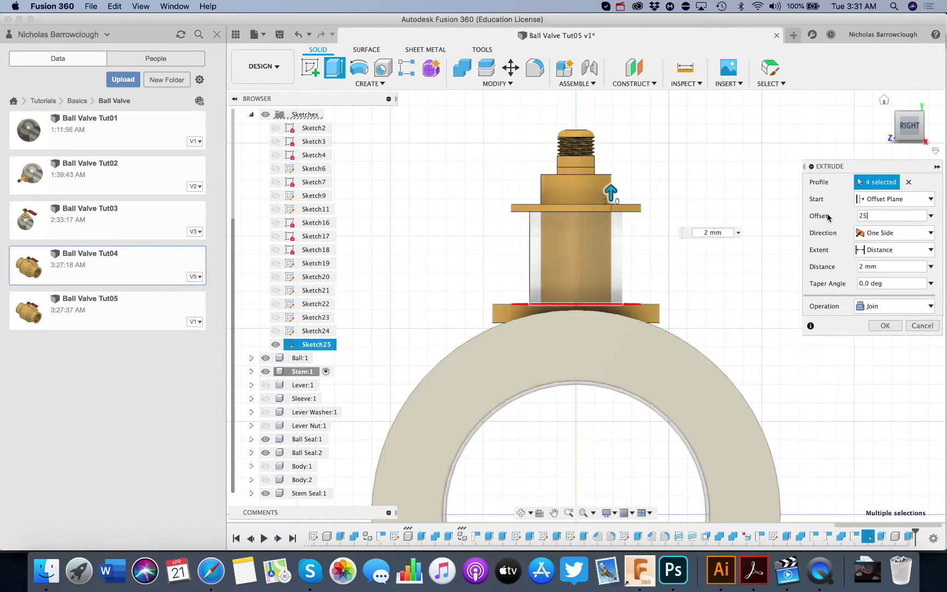
left_click(898, 306)
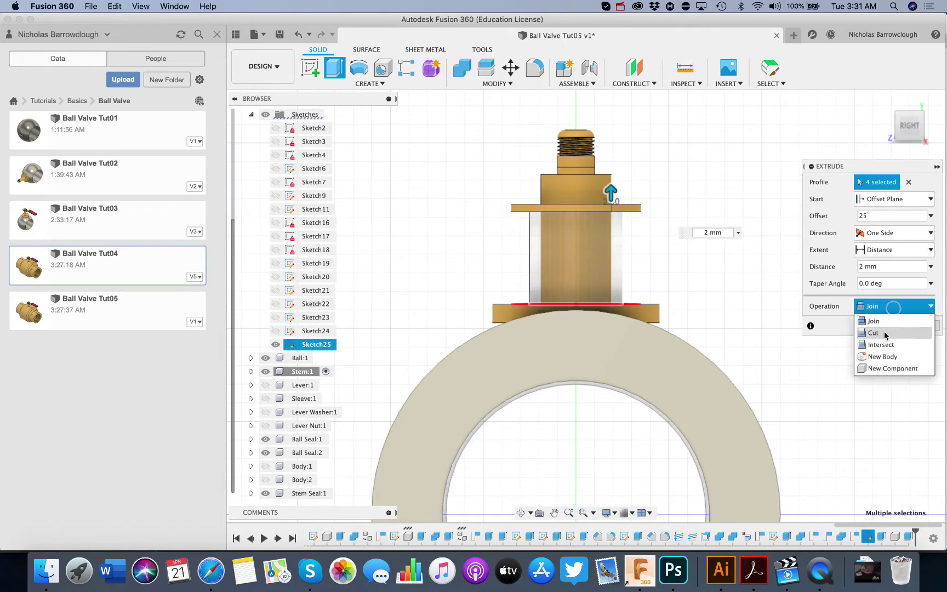
left_click(877, 367)
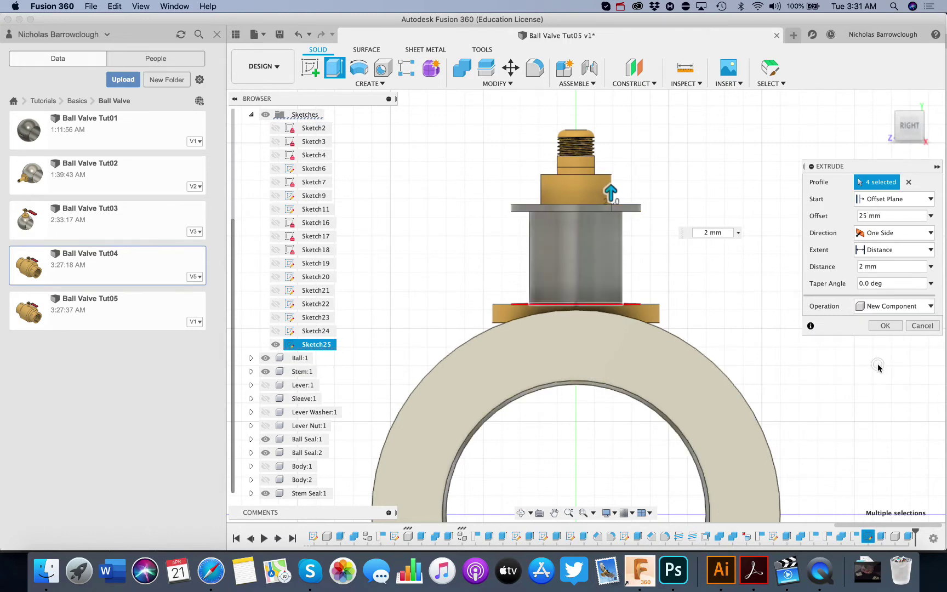
left_click(884, 326)
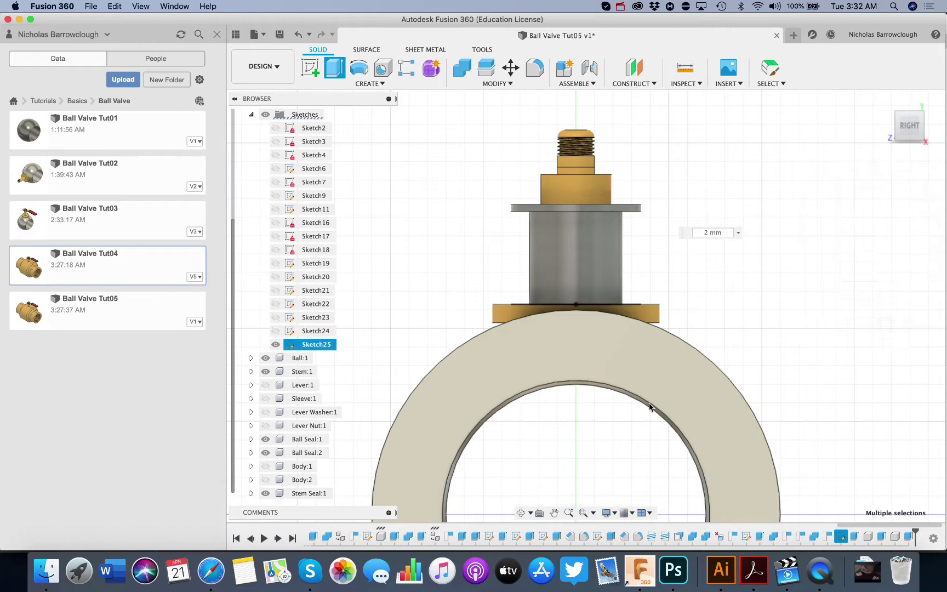
Step: Rename the new flat ring component above the stem seal to Stem Bushing
left_click(520, 512)
left_click_drag(580, 342, 526, 378)
key("Escape")
scroll(300, 490, "down", 1)
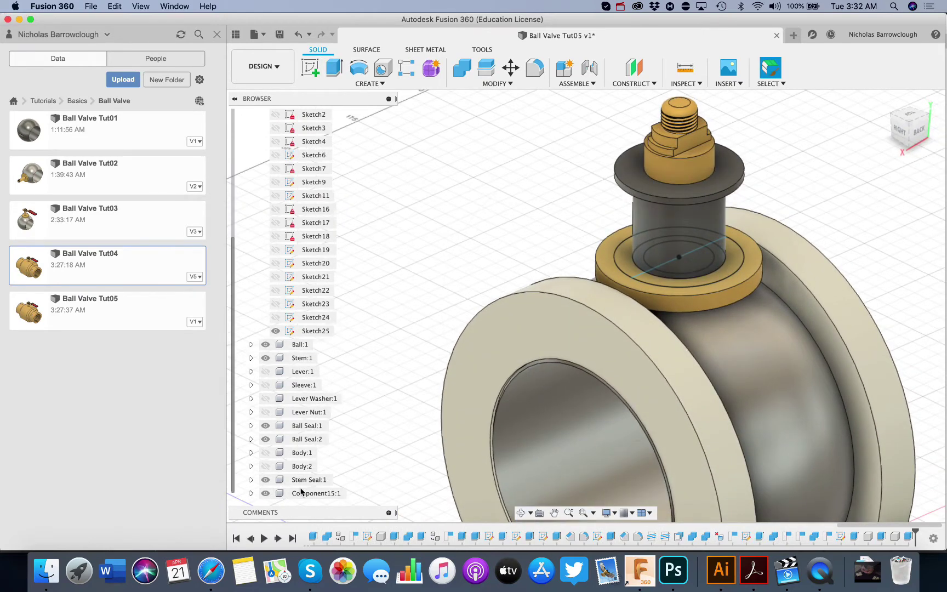
left_click(310, 495)
double_click(307, 493)
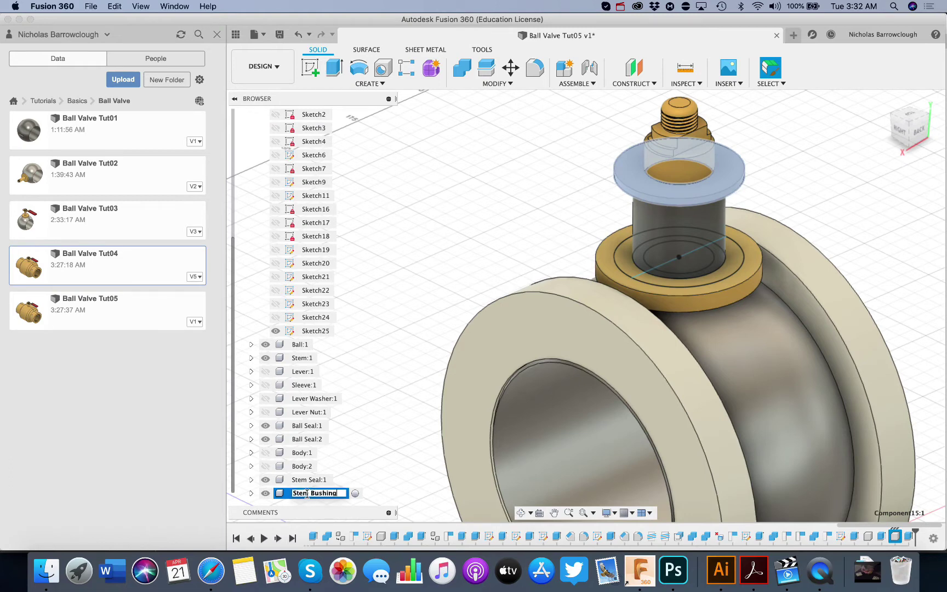
key("Return")
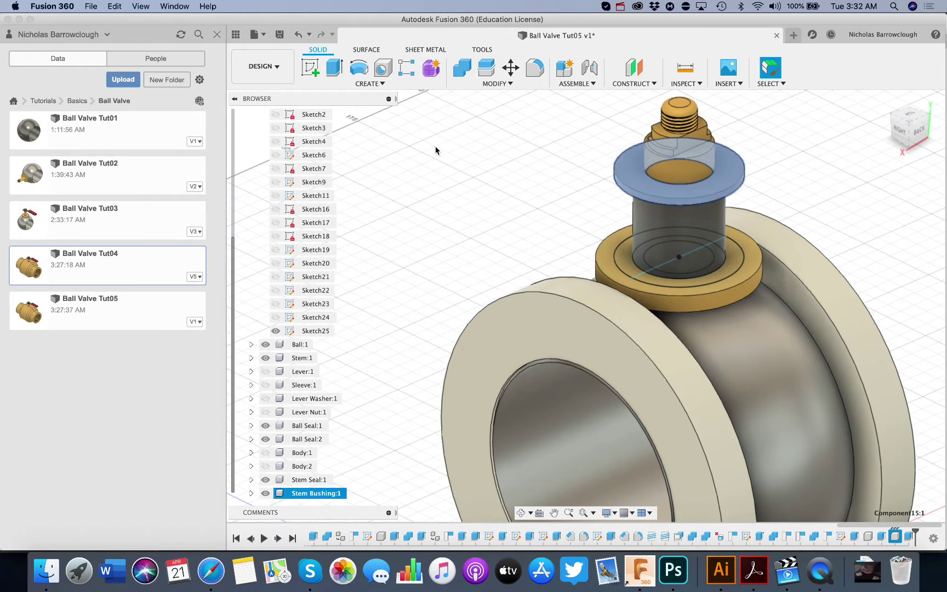
key("Escape")
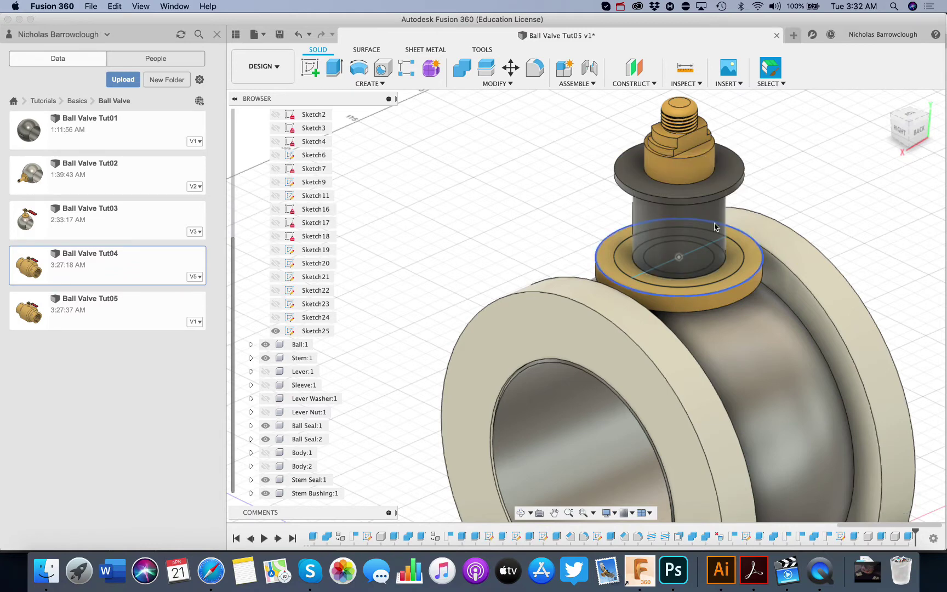
Step: Apply the Nylon 6-6 (White) appearance to the stem seal and the design's lighter grey metal appearance to the stem bushing
left_click(305, 479)
right_click(305, 480)
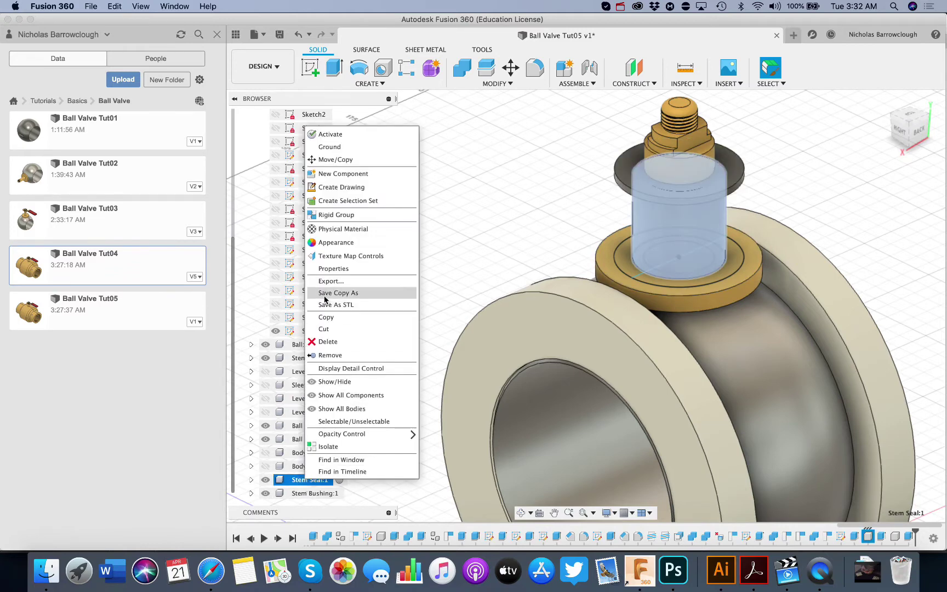
left_click(324, 242)
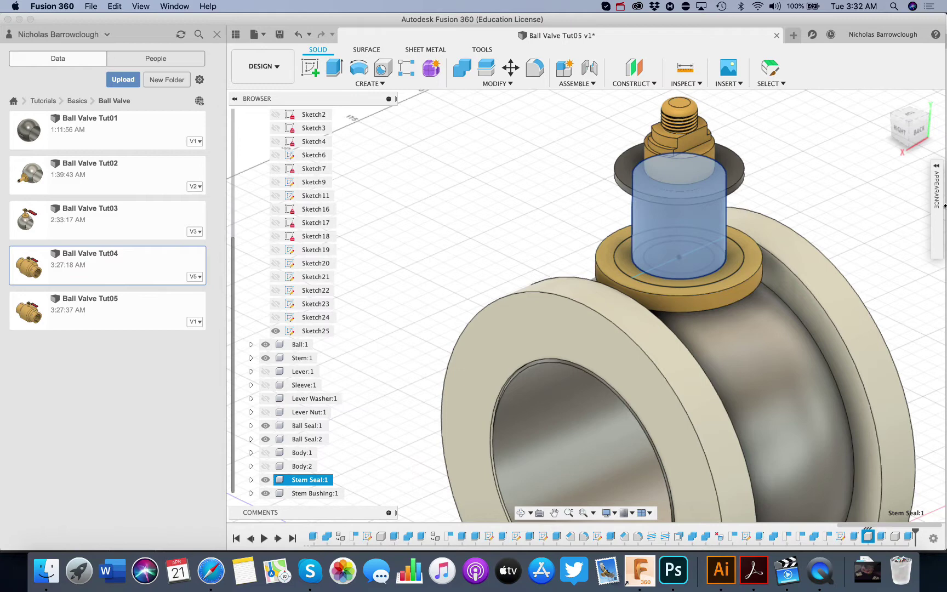
left_click(936, 166)
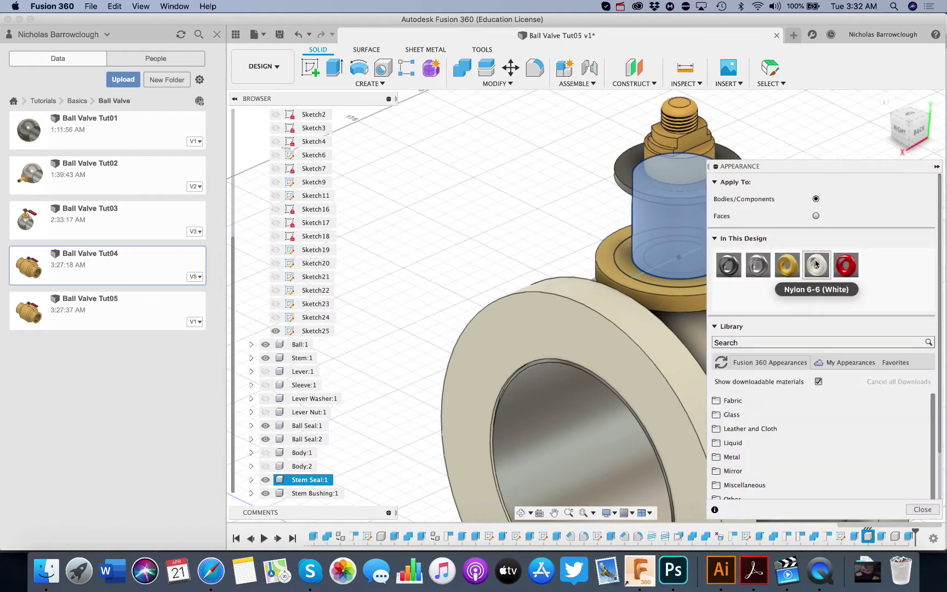
left_click_drag(815, 264, 651, 238)
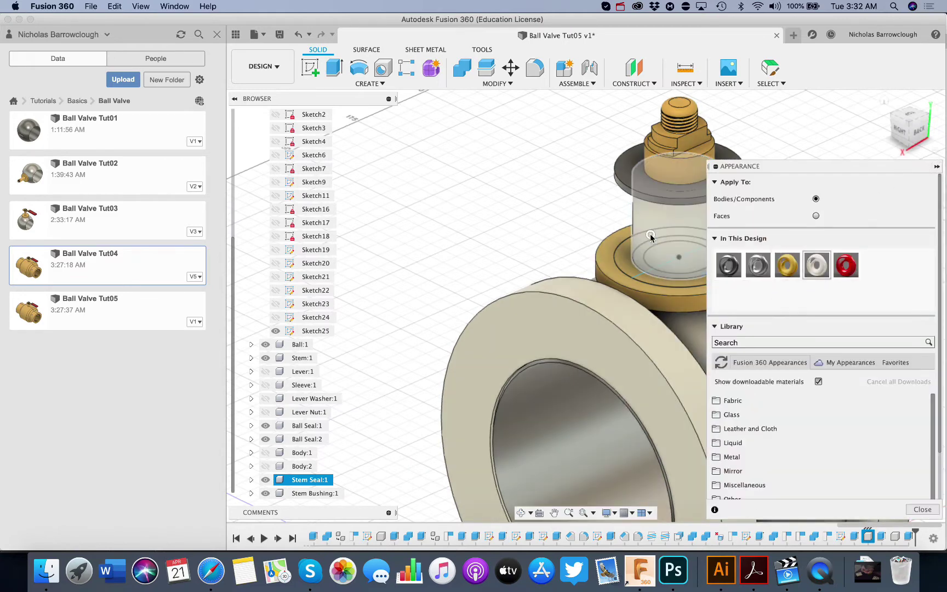
left_click_drag(758, 265, 647, 192)
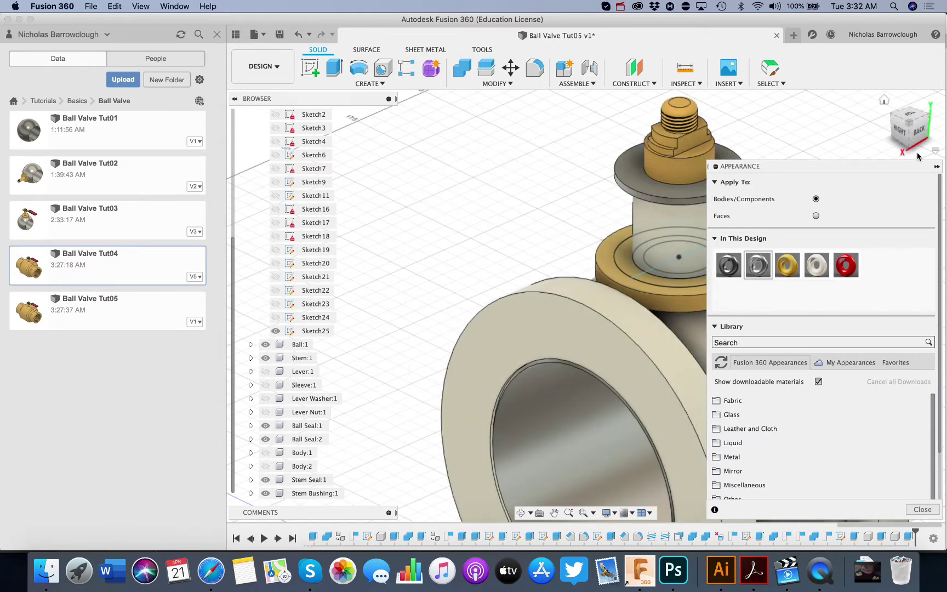
left_click(936, 166)
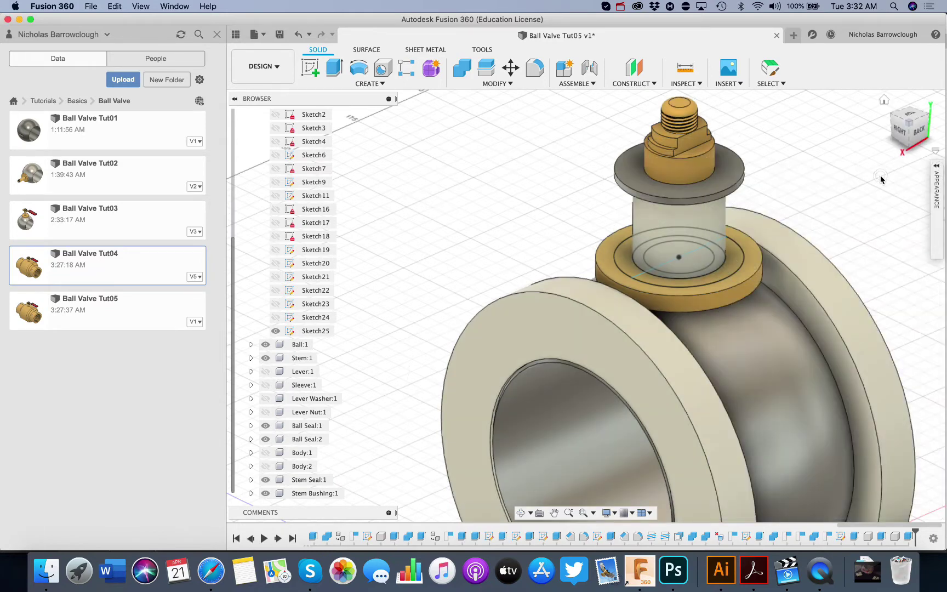
Step: Hide Sketch25 and show both valve body halves, Body:1 and Body:2, around the stem
left_click(276, 331)
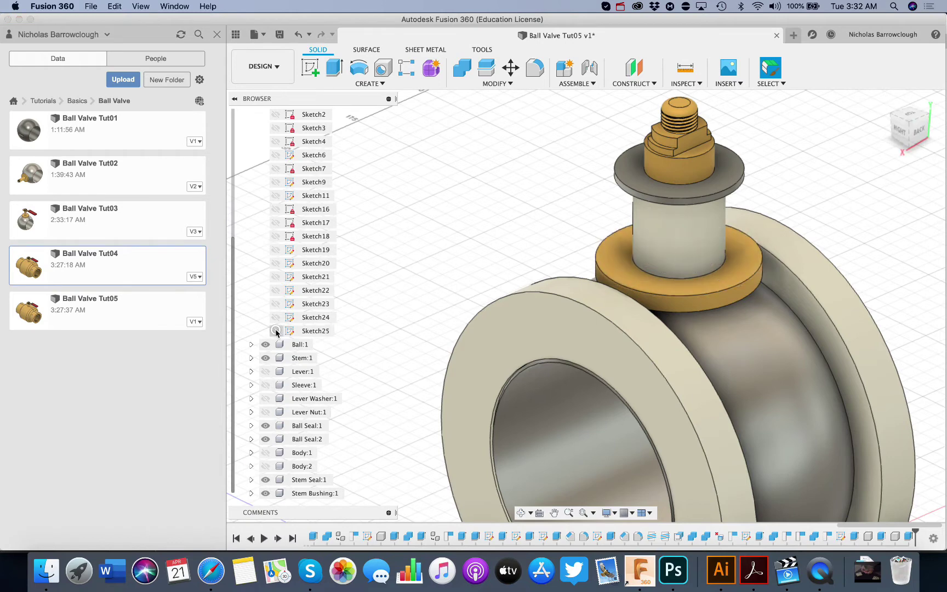
left_click(265, 465)
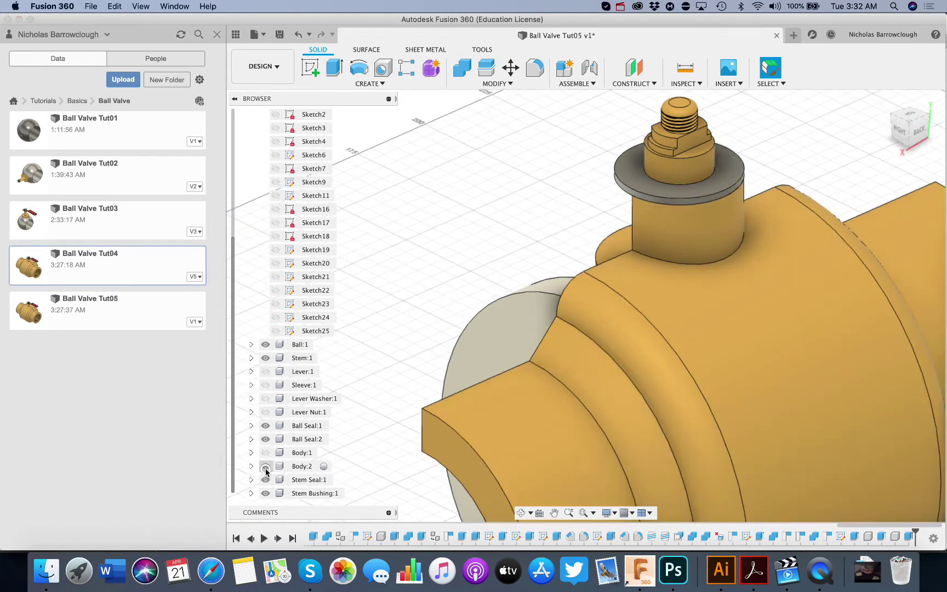
left_click(265, 453)
left_click(521, 512)
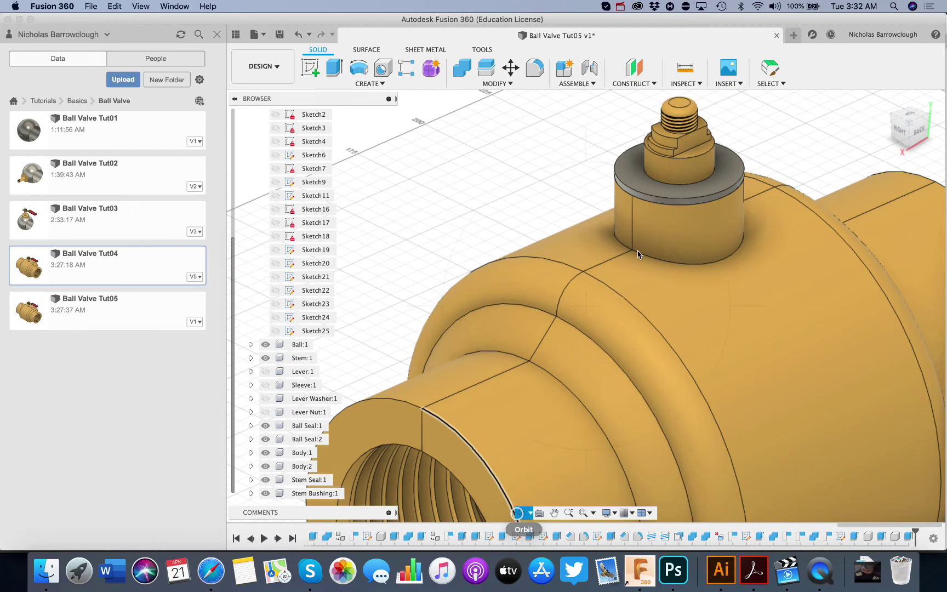
left_click_drag(522, 509, 642, 257)
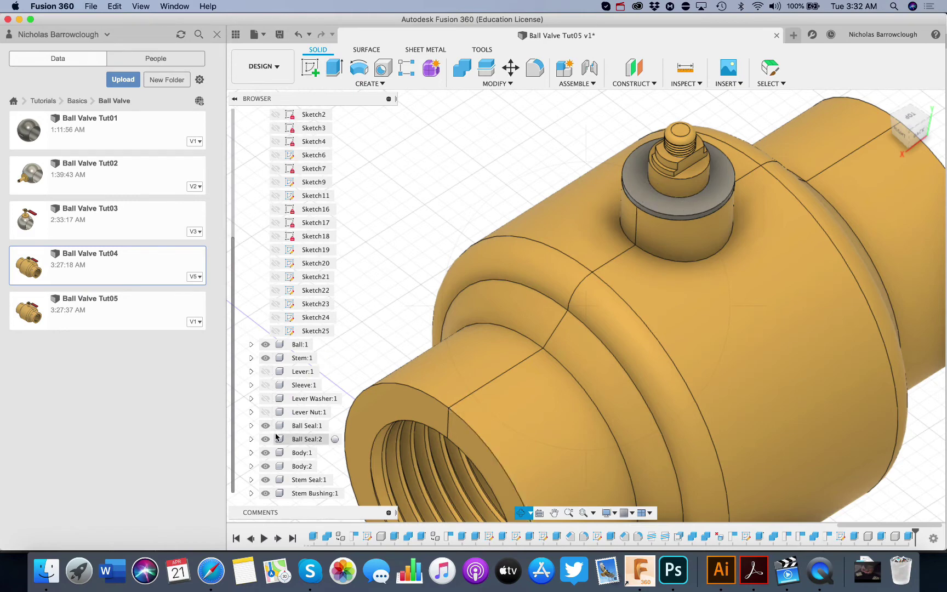
Step: Show the lever nut, lever washer, sleeve and lever, and inspect the gap between the lever and the stem bushing
left_click(266, 412)
left_click(266, 399)
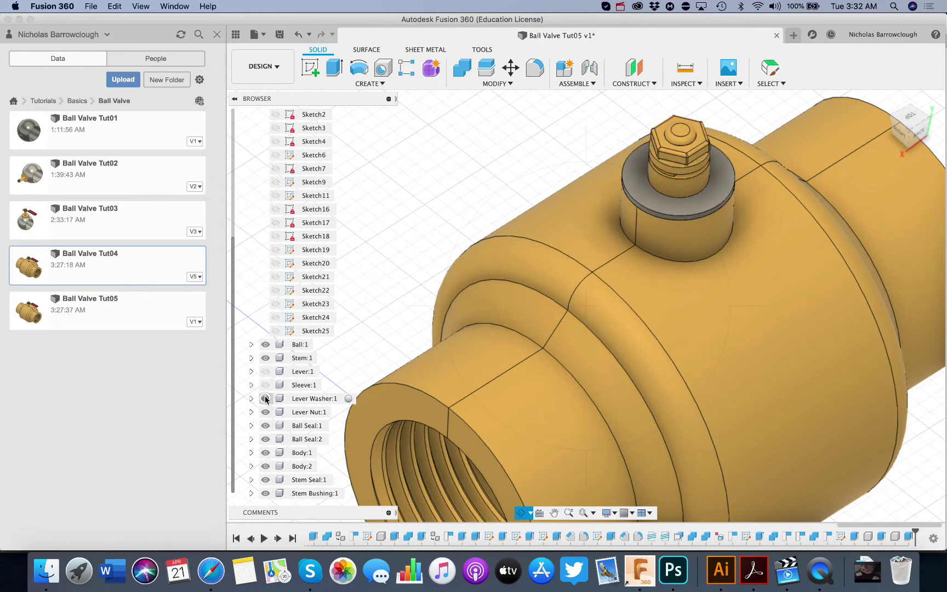
left_click(265, 384)
left_click(265, 371)
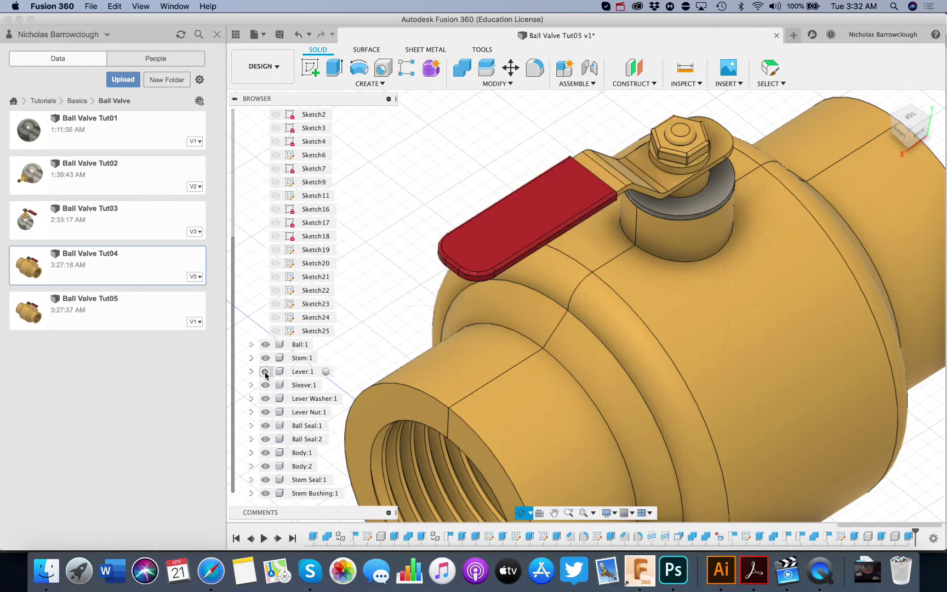
left_click(521, 512)
left_click_drag(559, 434, 566, 451)
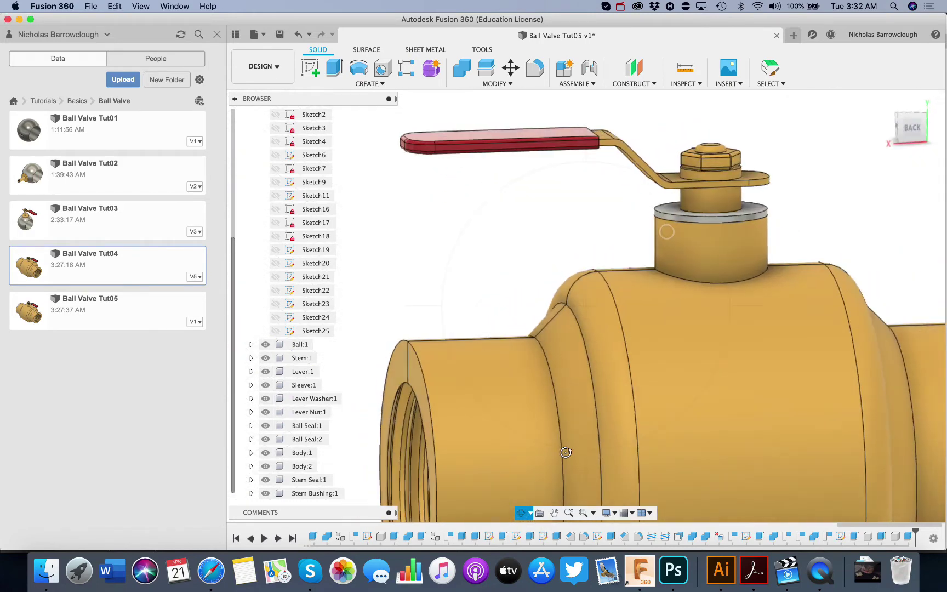
left_click(568, 512)
left_click_drag(729, 220, 727, 244)
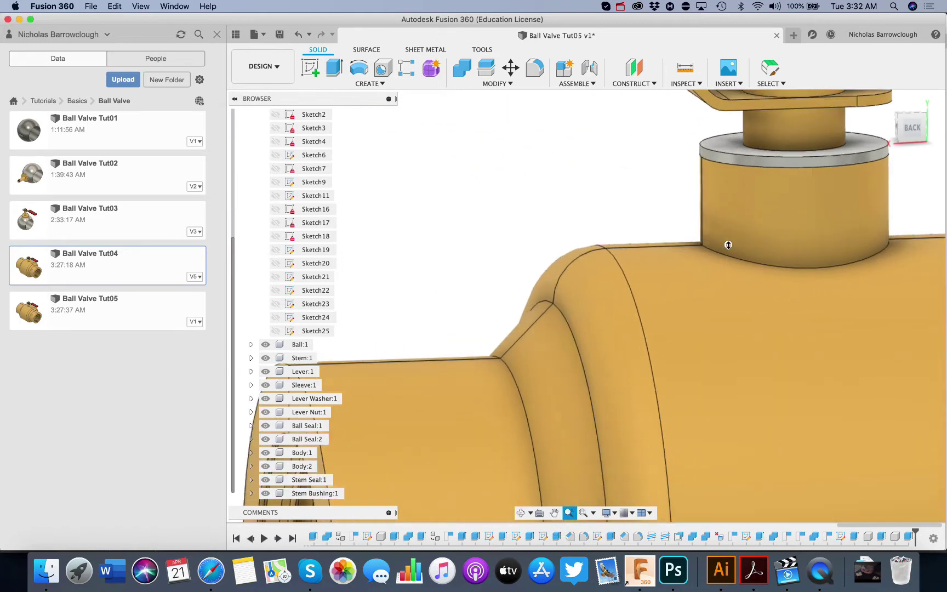
left_click(554, 512)
left_click_drag(634, 345, 494, 468)
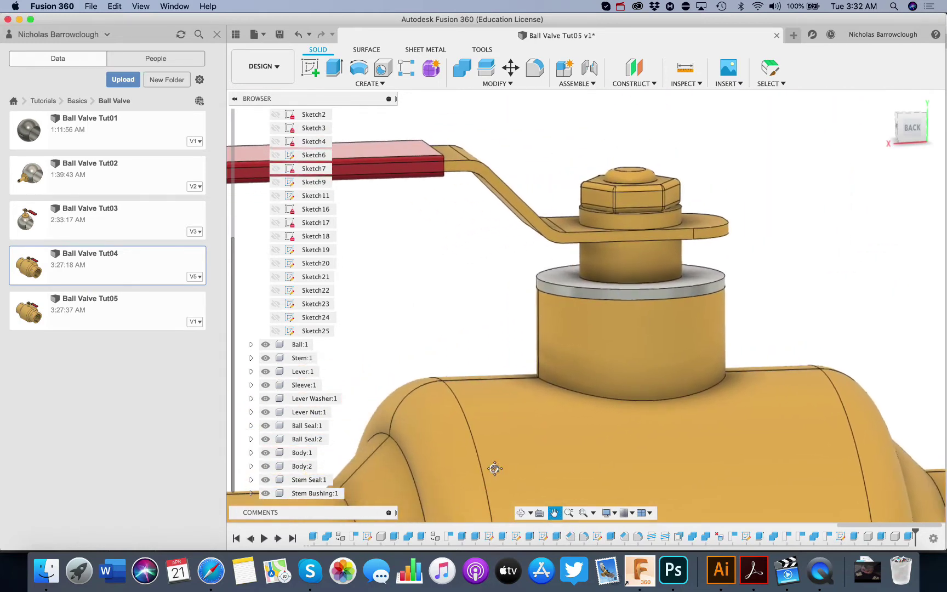
Step: Start a modeled M20x2.5 ISO metric thread on the stem's cylindrical face, limited to a 35 mm length instead of full length
key("Escape")
left_click(370, 83)
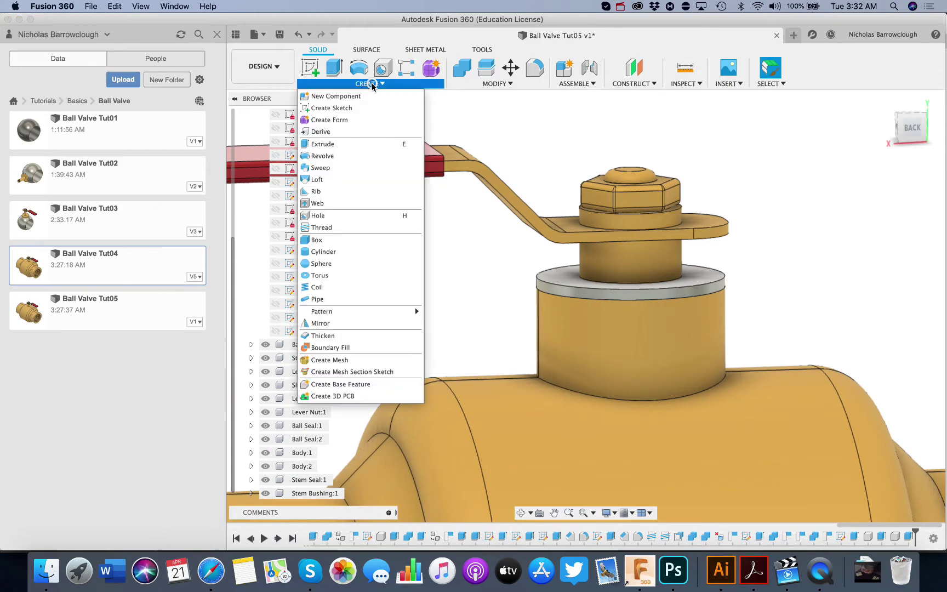
left_click(331, 225)
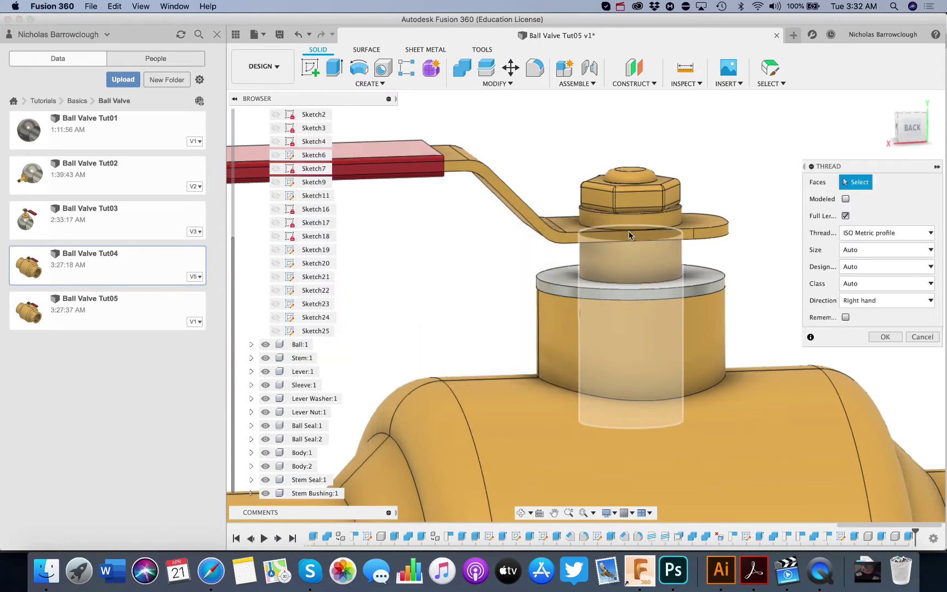
left_click(633, 261)
left_click(912, 129)
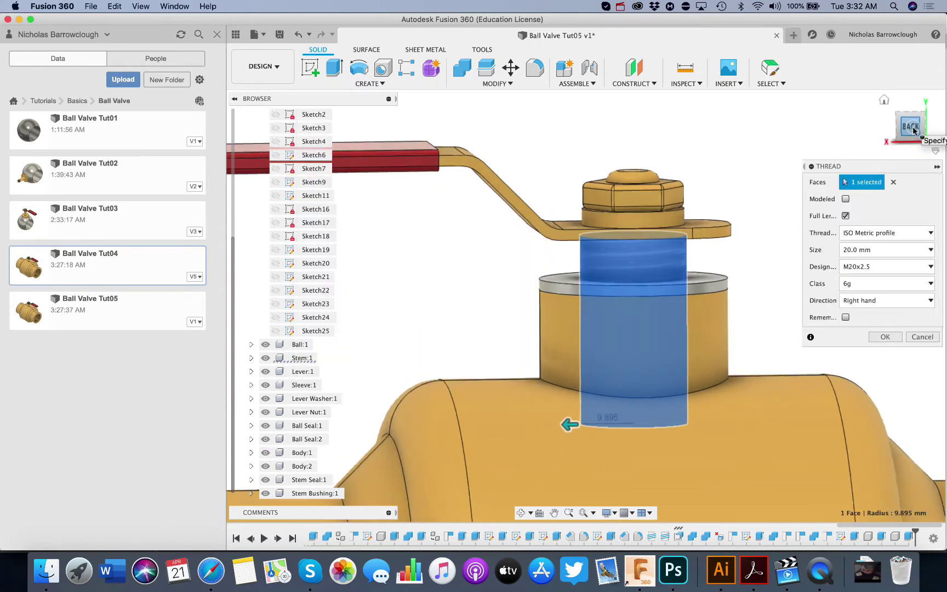
left_click(845, 199)
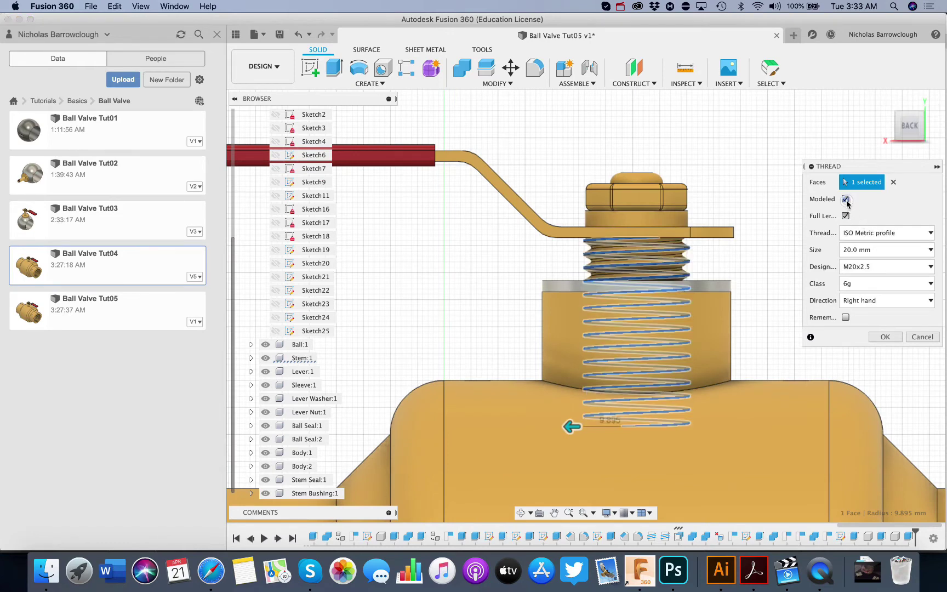
left_click(845, 216)
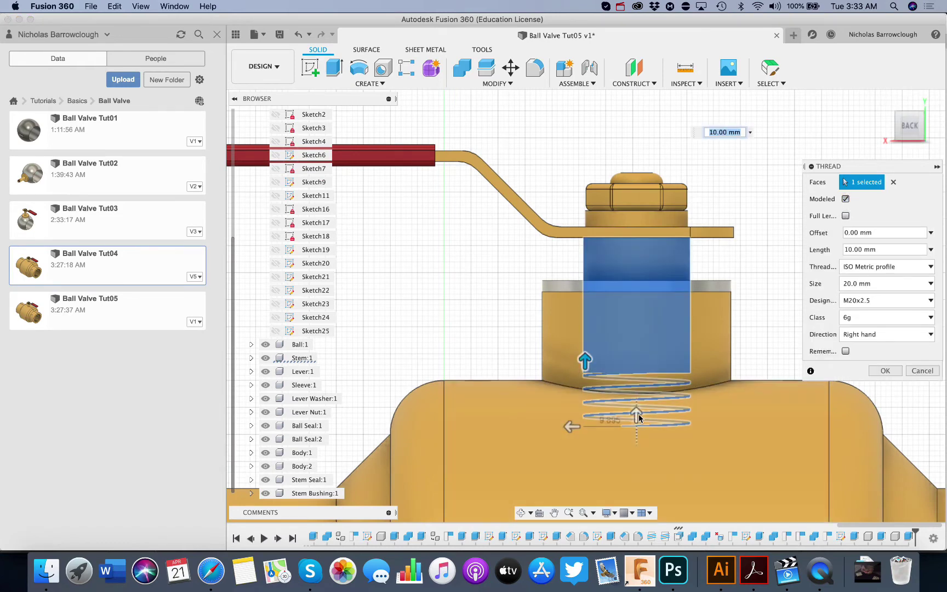
left_click_drag(585, 360, 571, 228)
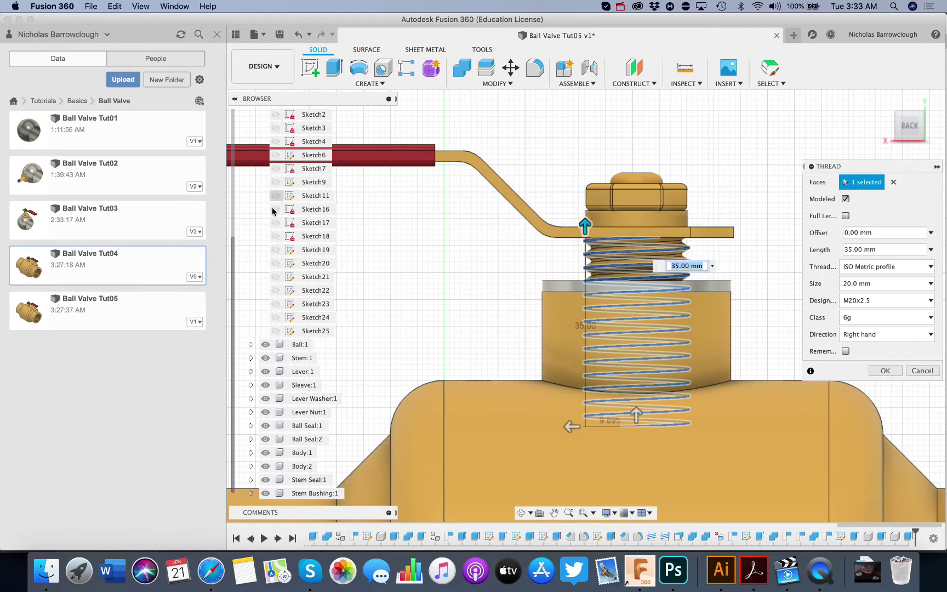
Step: Hide the lever and lever washer, and inspect the stem's thread preview around the lever nut and bushing
left_click(266, 372)
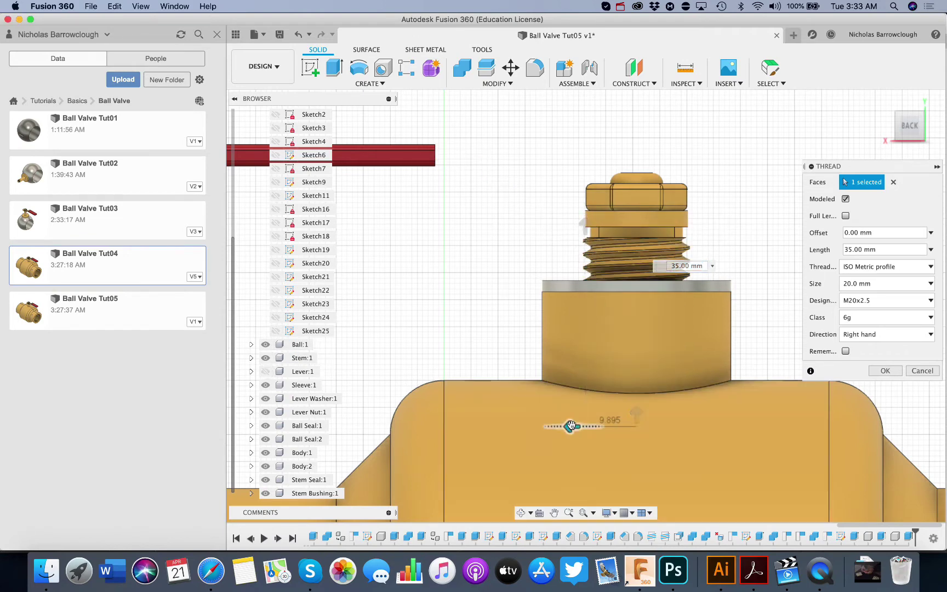
left_click(571, 426)
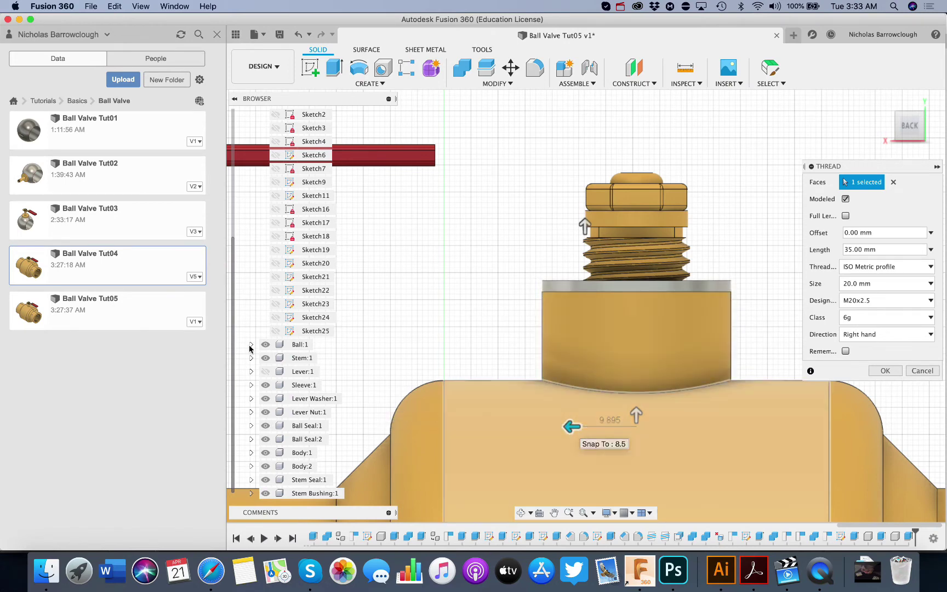
left_click(265, 401)
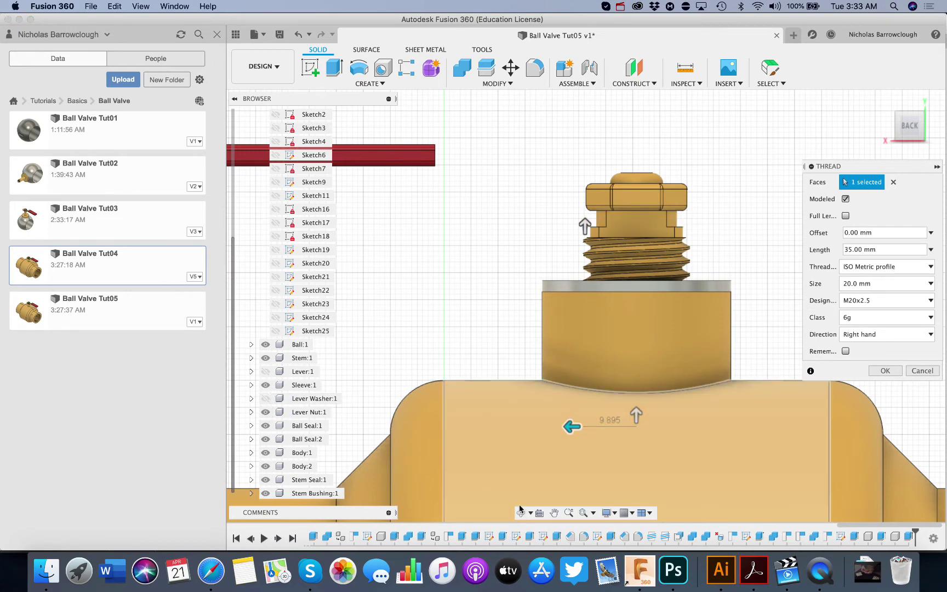
left_click(520, 512)
left_click_drag(600, 247, 616, 259)
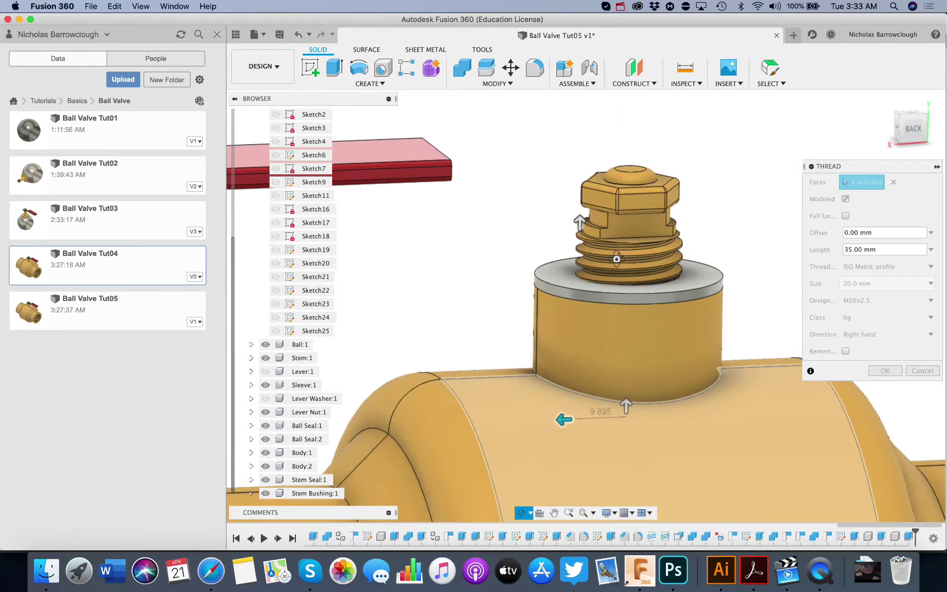
key("Escape")
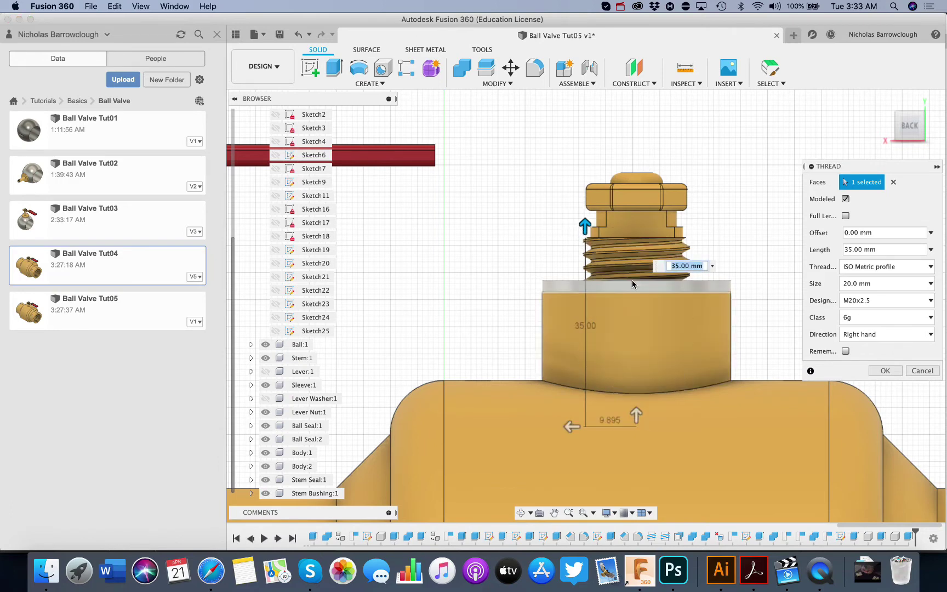
Step: Offset the start of the stem thread by 26.77 mm so it begins at the top of the stem bushing
left_click_drag(636, 417, 647, 272)
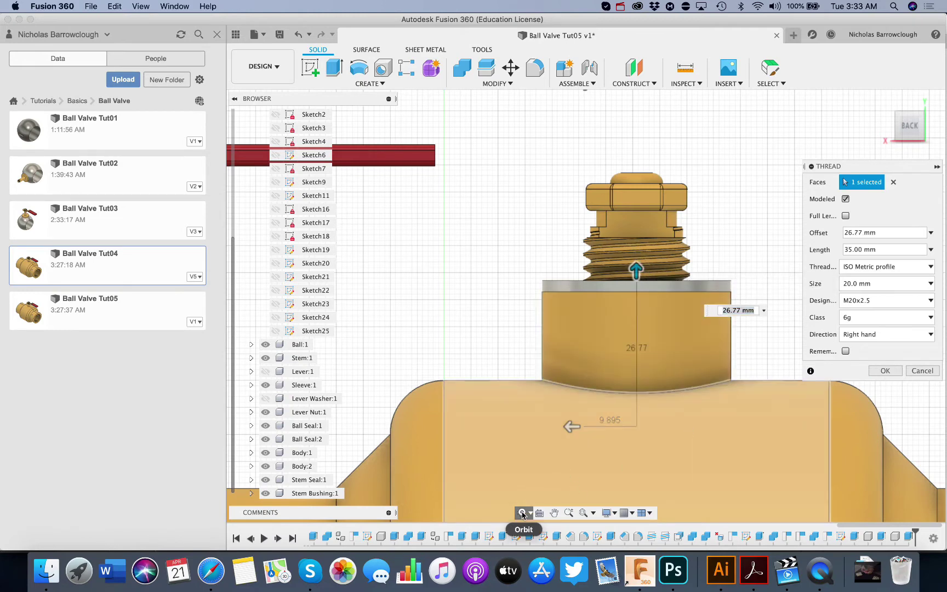
left_click(522, 512)
mouse_move(628, 239)
left_mouse_down()
mouse_move(650, 252)
mouse_move(642, 245)
left_mouse_up()
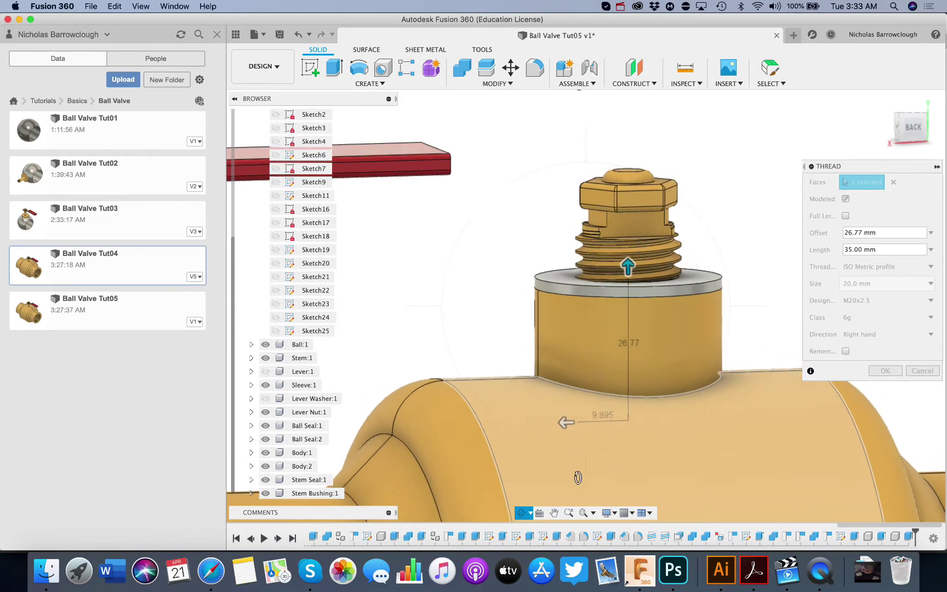
left_click(555, 512)
left_click_drag(670, 264, 668, 313)
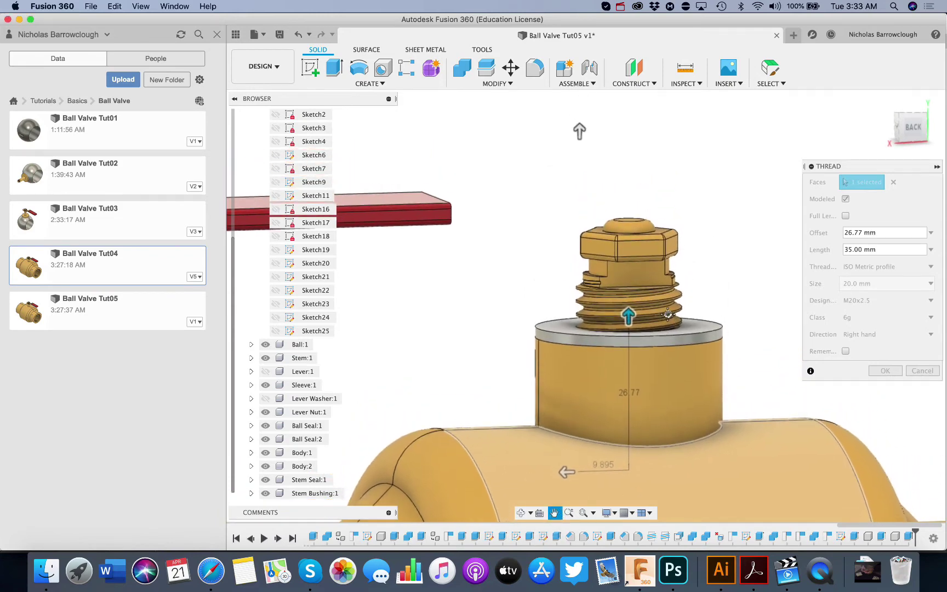
key("Escape")
Step: Shorten the stem thread to 8.247 mm so it ends just past the shoulder, and create the thread
left_click_drag(580, 136, 582, 281)
left_click(911, 127)
left_click(568, 512)
left_click_drag(652, 329, 658, 311)
key("Escape")
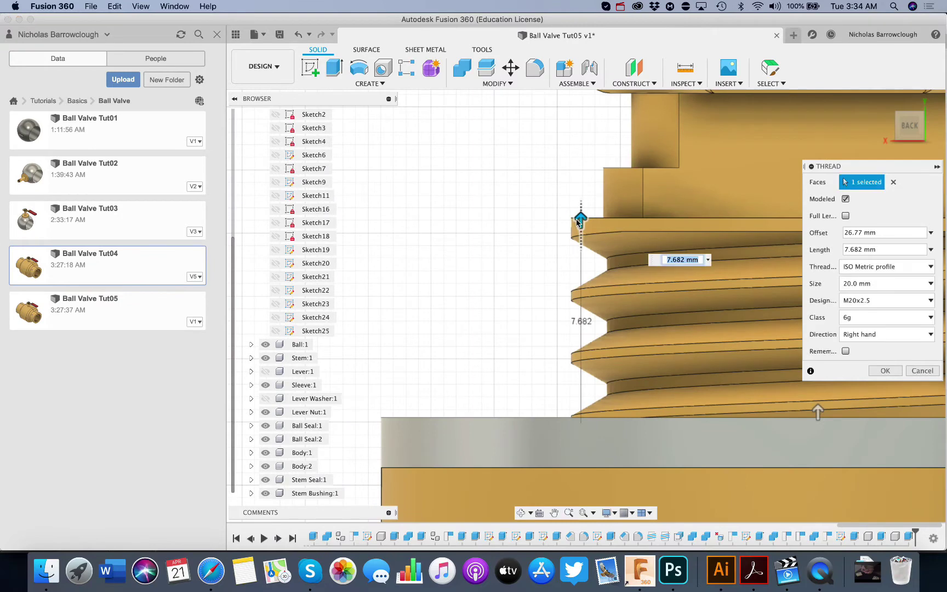
left_click_drag(577, 221, 577, 205)
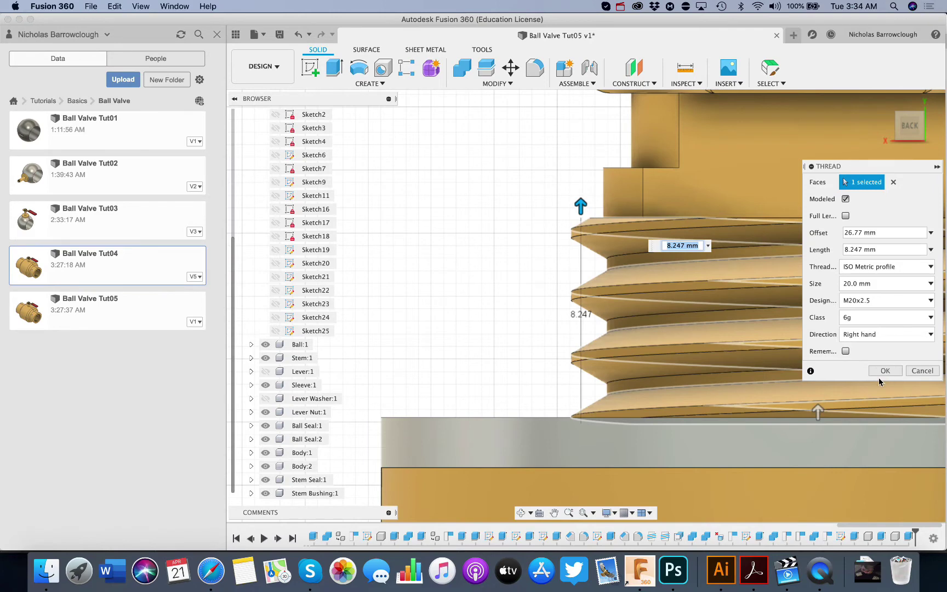
left_click(884, 371)
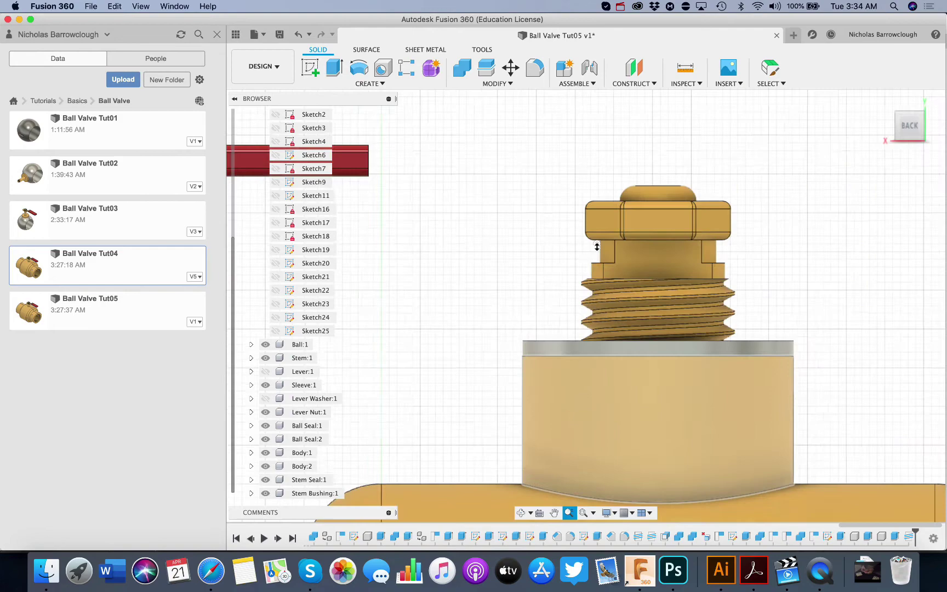
Step: Hide the stem seal and stem bushing to inspect the threaded stem inside the body neck, and show both again
scroll(597, 247, "down", 5)
left_click(520, 512)
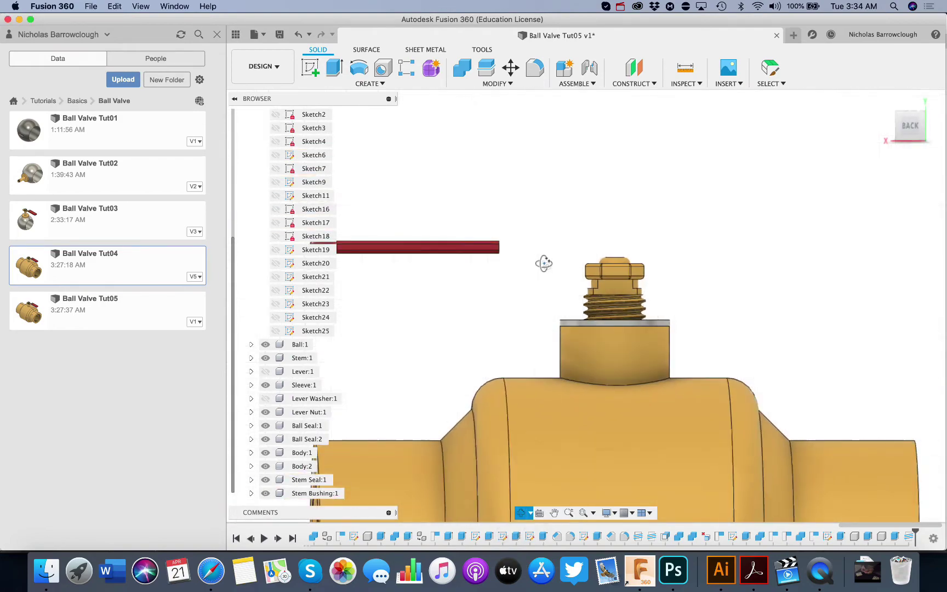
left_click_drag(543, 263, 564, 291)
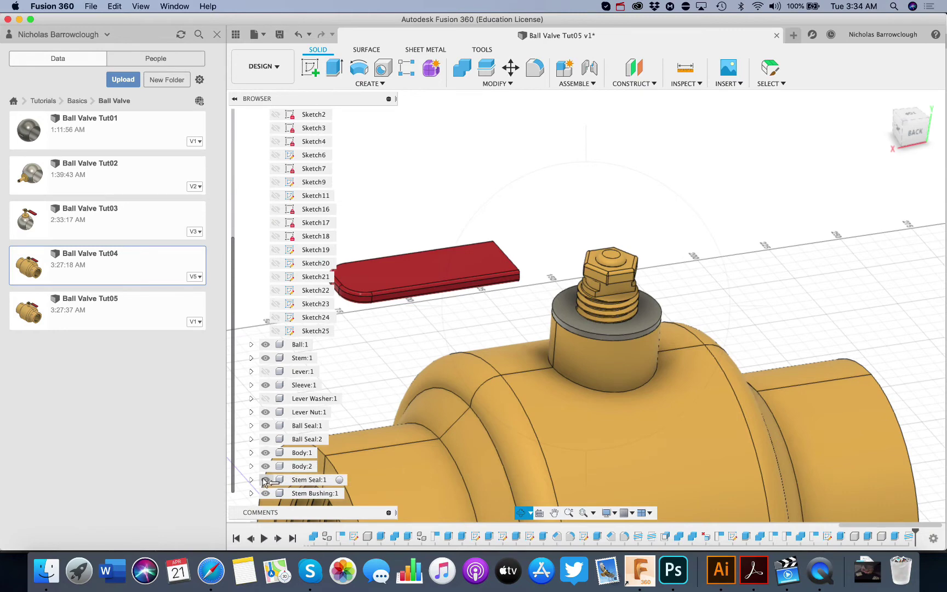
left_click(267, 494)
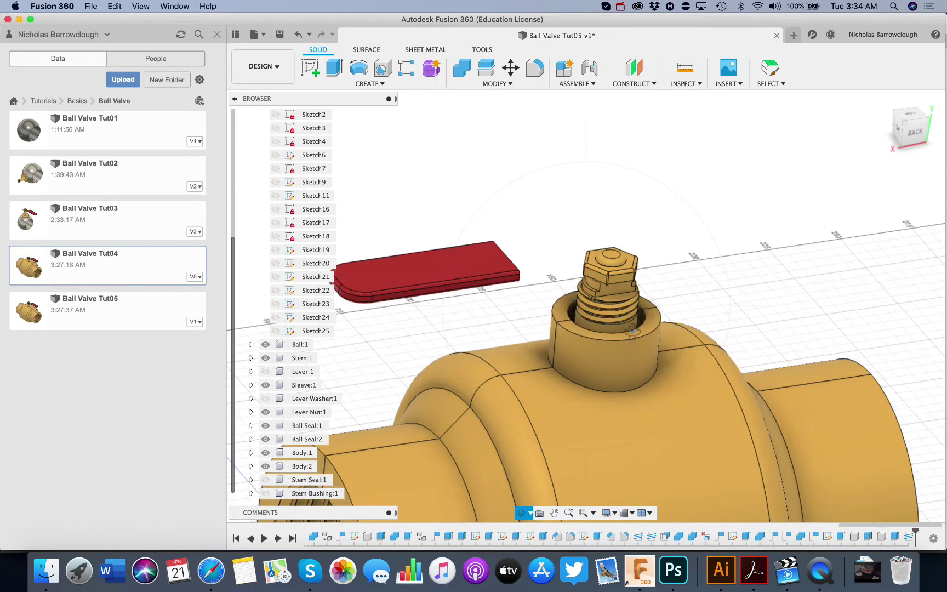
left_click_drag(562, 491, 251, 493)
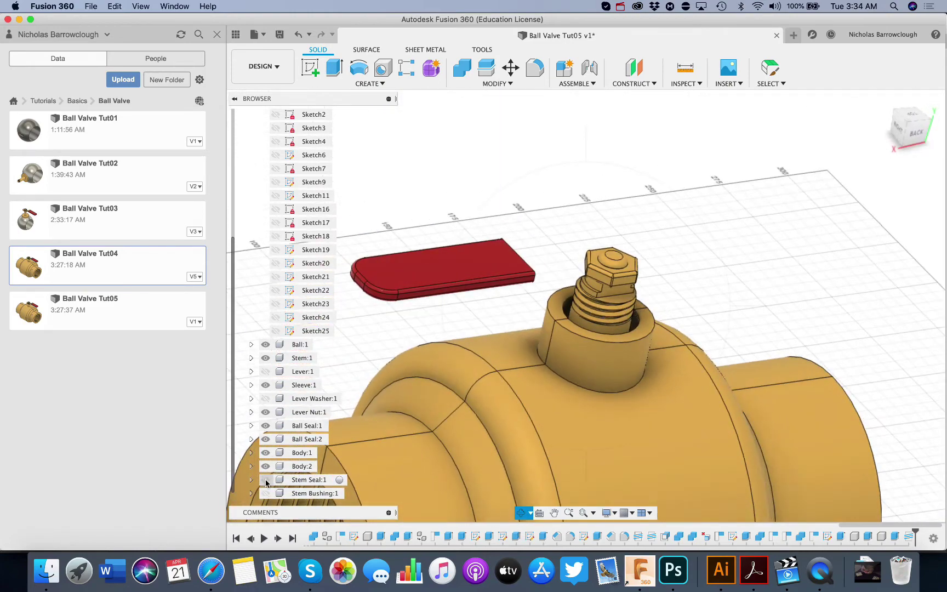
left_click(266, 480)
left_click(265, 494)
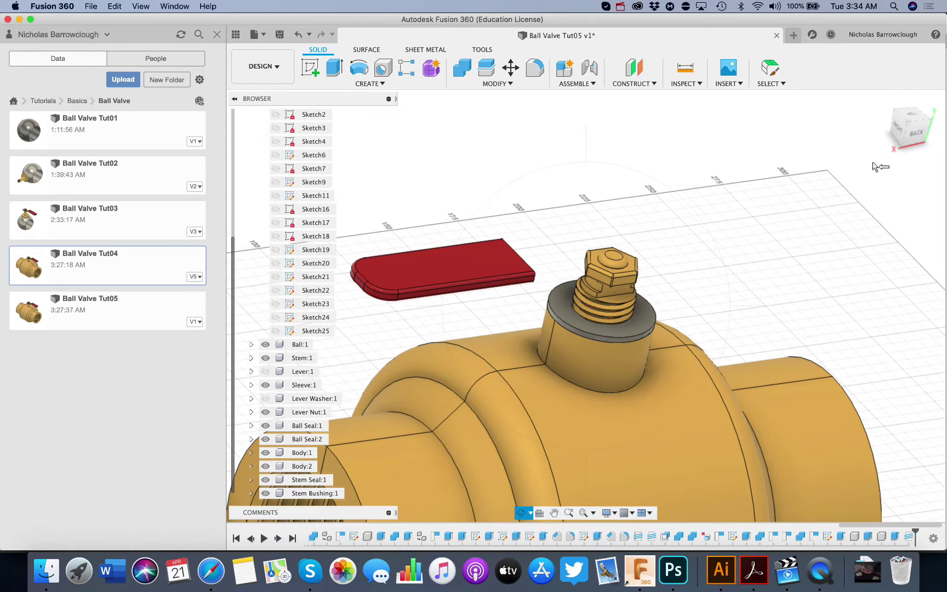
Step: Sketch an inscribed six-sided polygon of 17.5 mm radius on the stem bushing's top face, centred on the stem, and finish the sketch
left_click(913, 116)
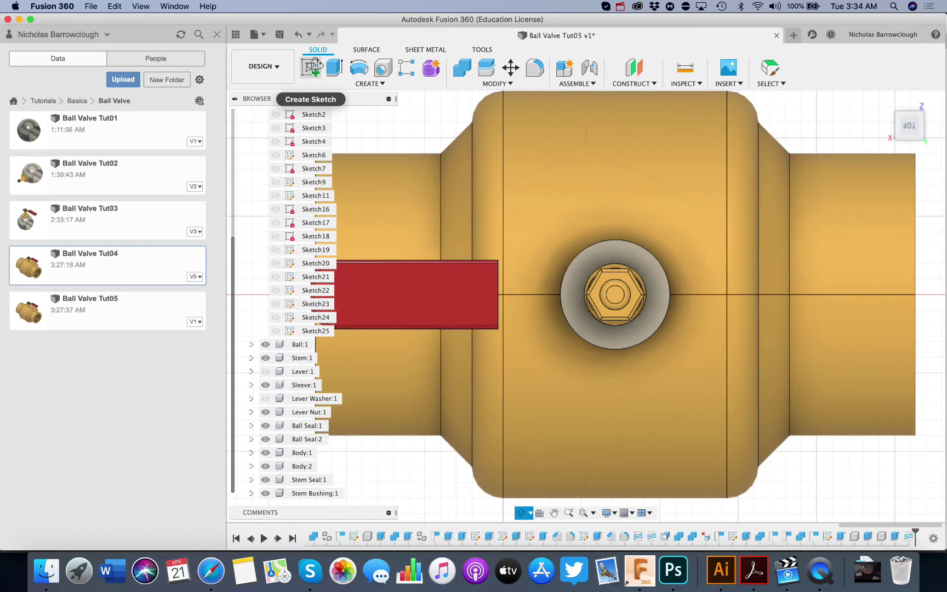
left_click(311, 67)
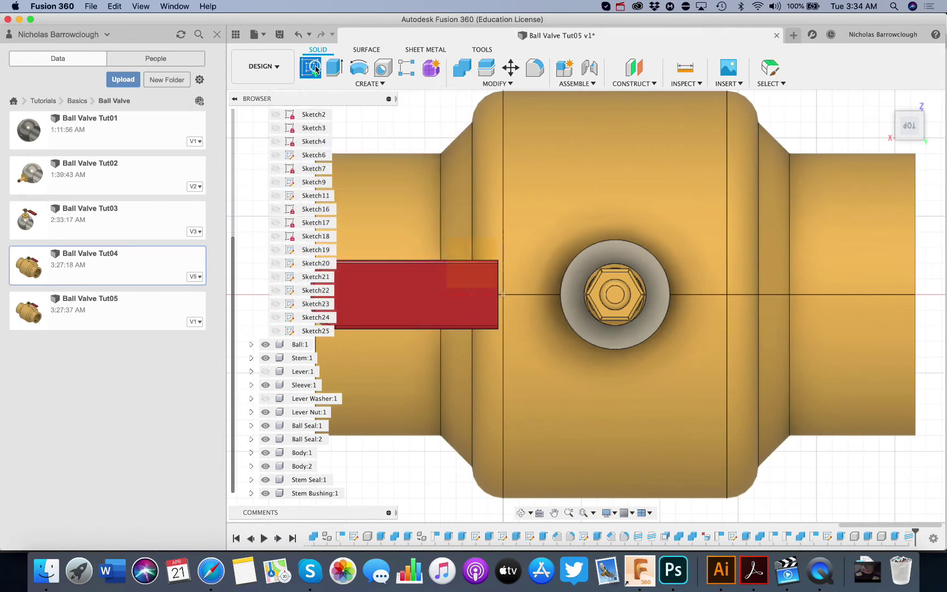
left_click(605, 255)
left_click(362, 83)
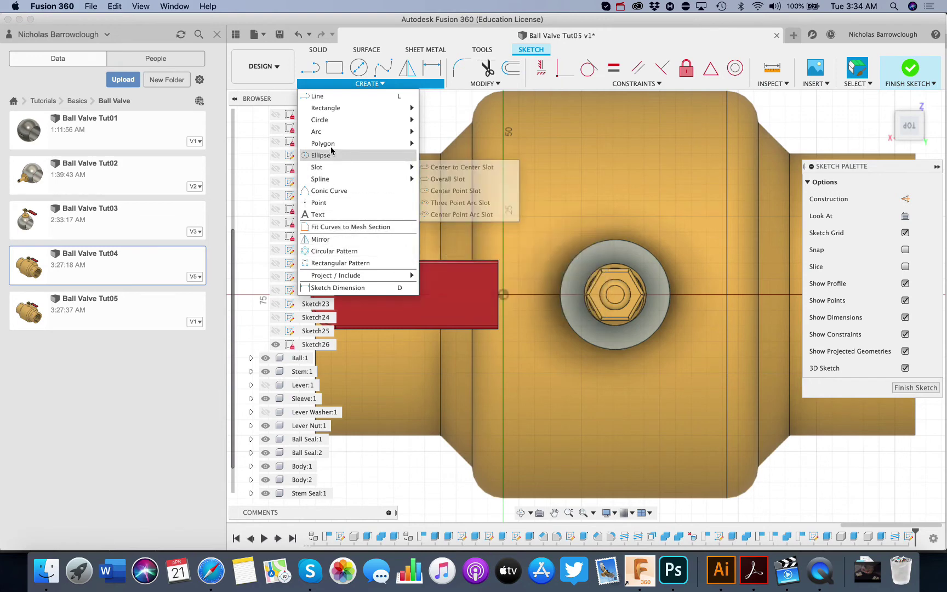
mouse_move(323, 143)
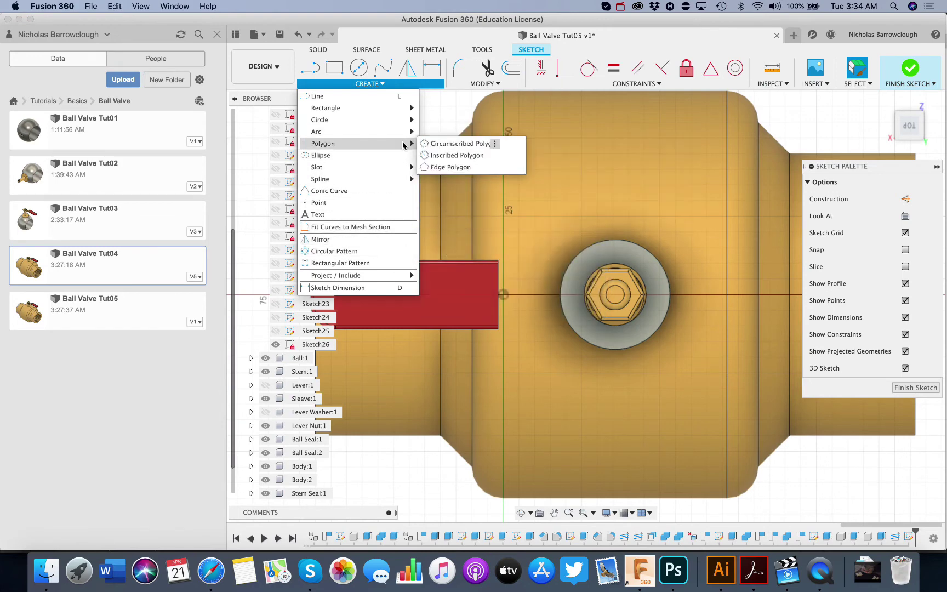
left_click(450, 154)
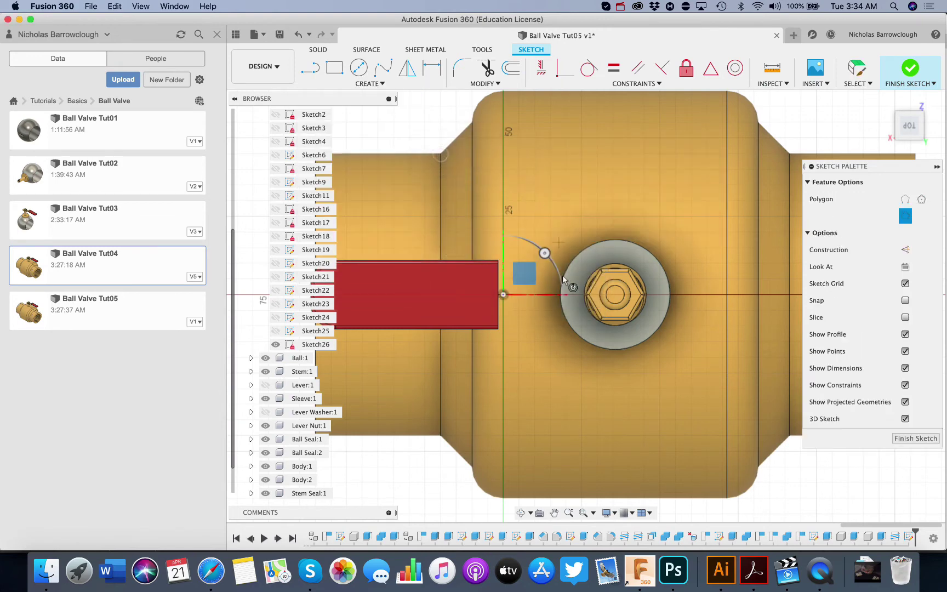
left_click(615, 294)
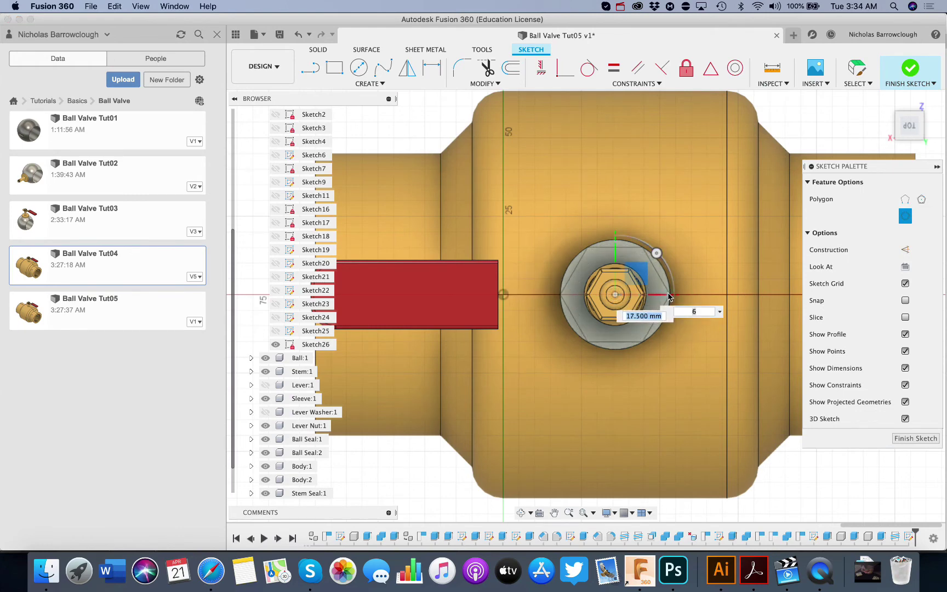
left_click(668, 296)
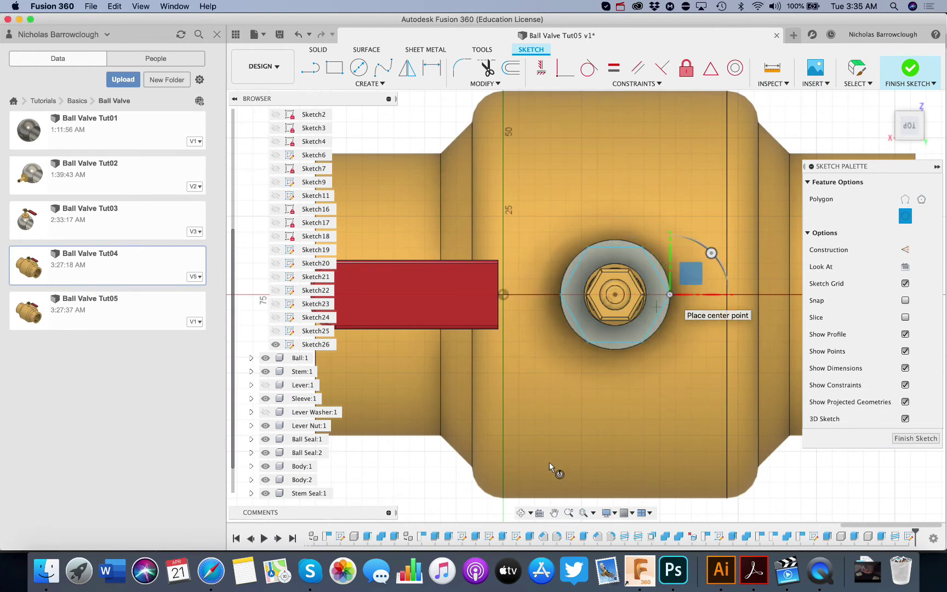
left_click(521, 512)
left_click_drag(621, 292, 641, 220)
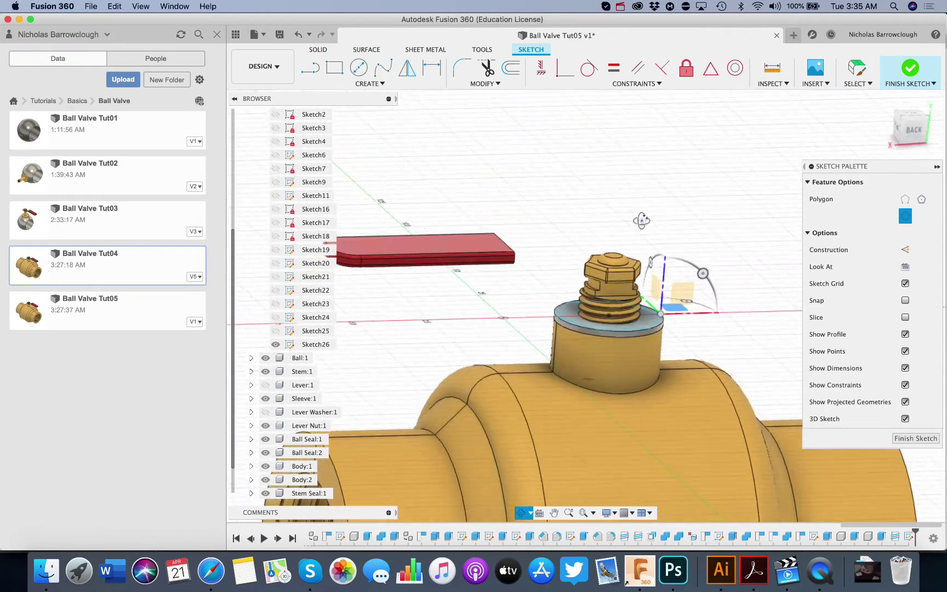
left_click(915, 439)
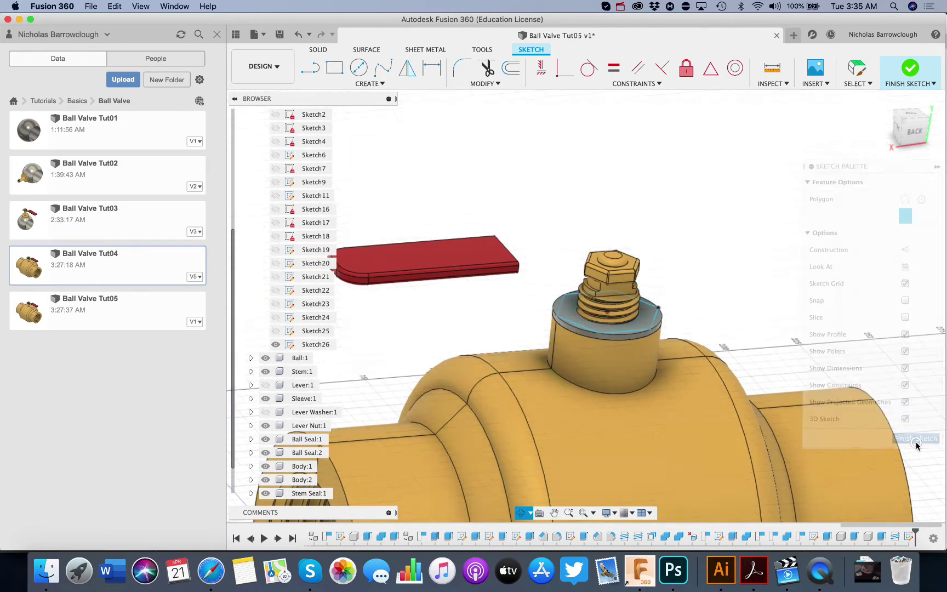
Step: Set up an 8 mm upward extrusion of the full hexagon including its inner circle, hiding the stem while selecting the profiles
left_click(334, 68)
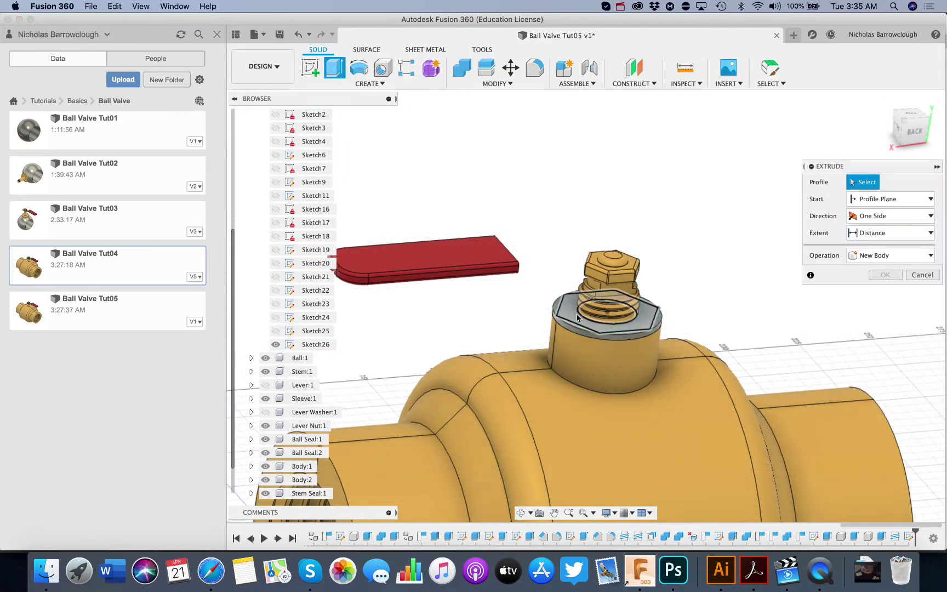
left_click(594, 320)
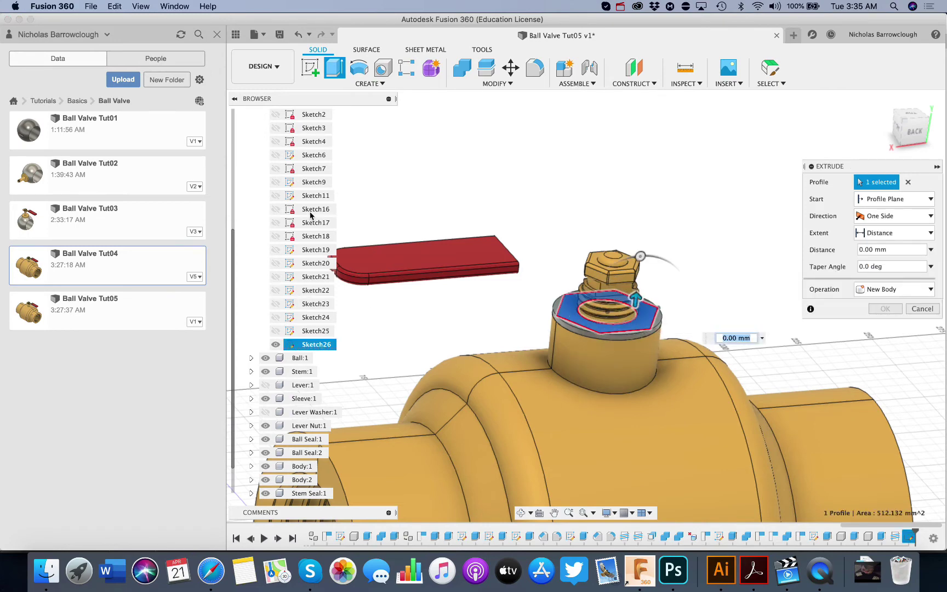
left_click(266, 372)
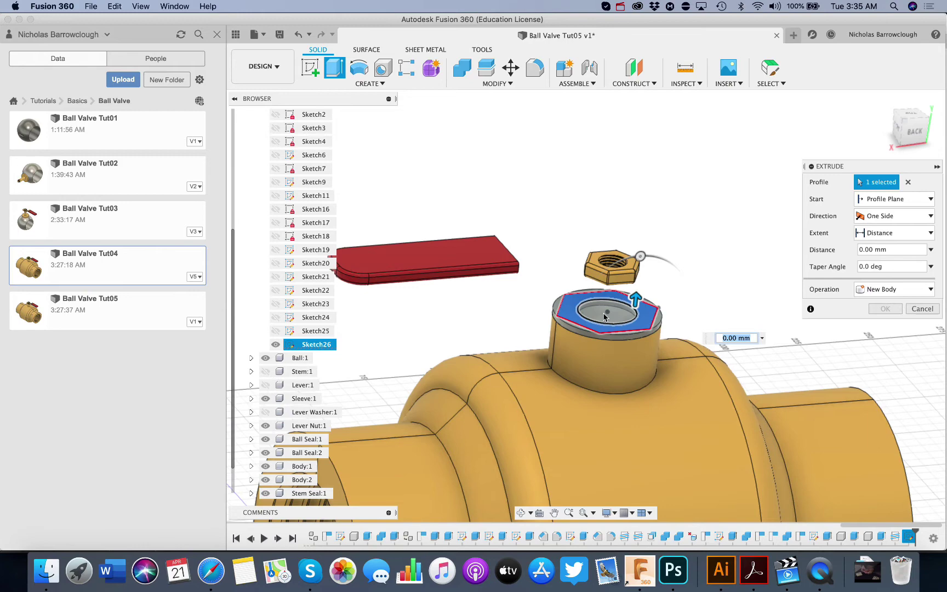
left_click(597, 315)
left_click_drag(610, 302, 609, 277)
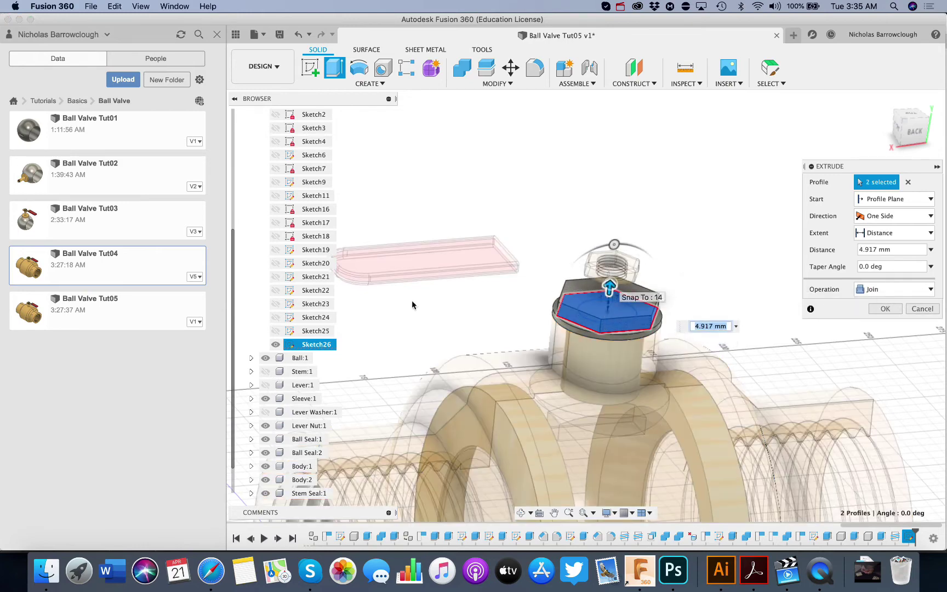
left_click(266, 371)
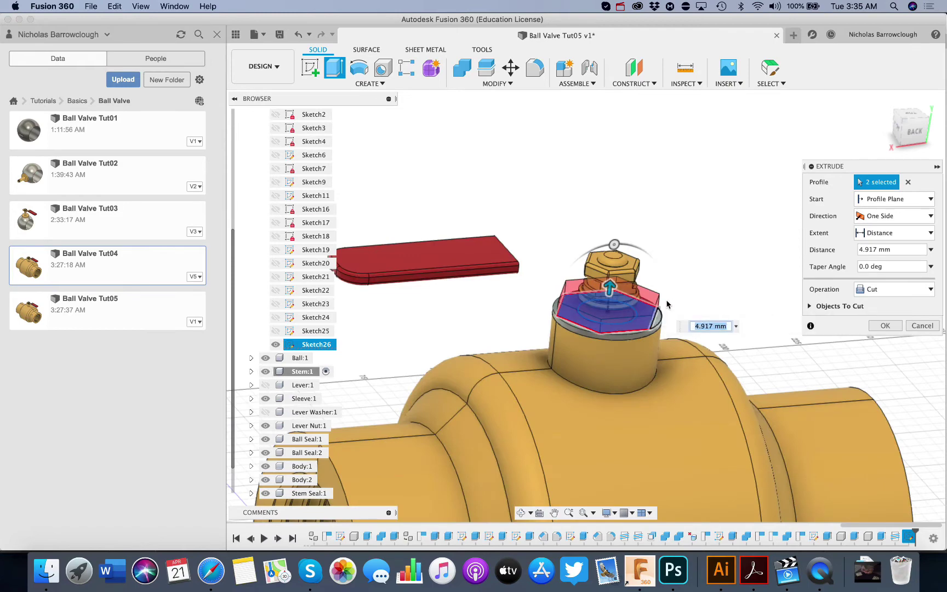
left_click(581, 291)
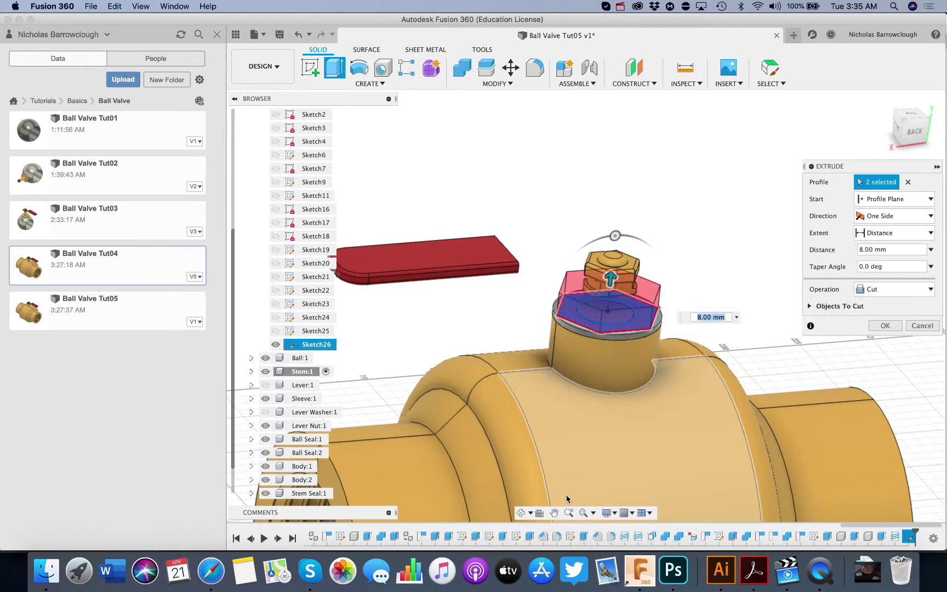
Step: Create the 8 mm hexagon extrusion as a new component instead of a cut
left_click(569, 512)
left_click_drag(610, 202, 609, 269)
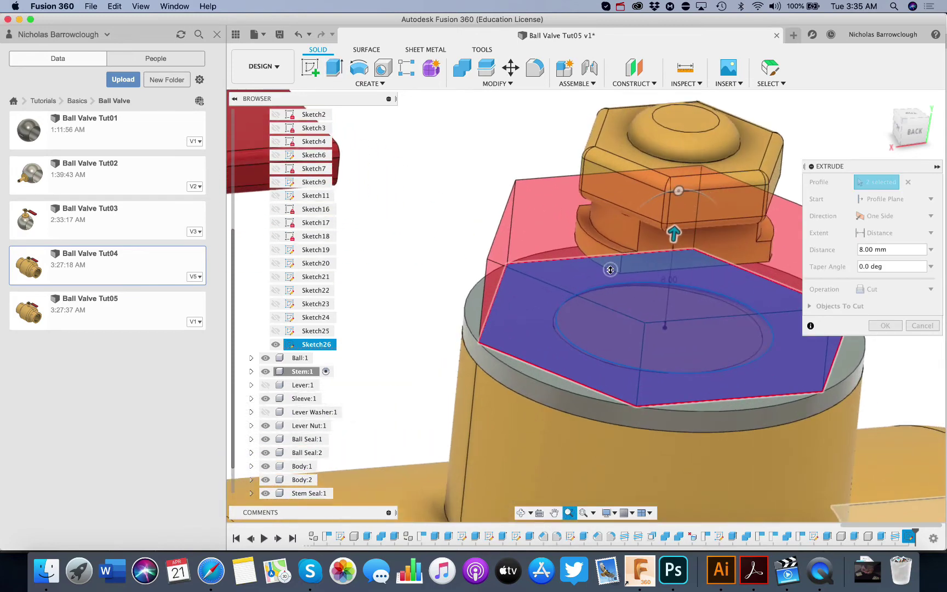
key("Escape")
left_click_drag(673, 235, 672, 264)
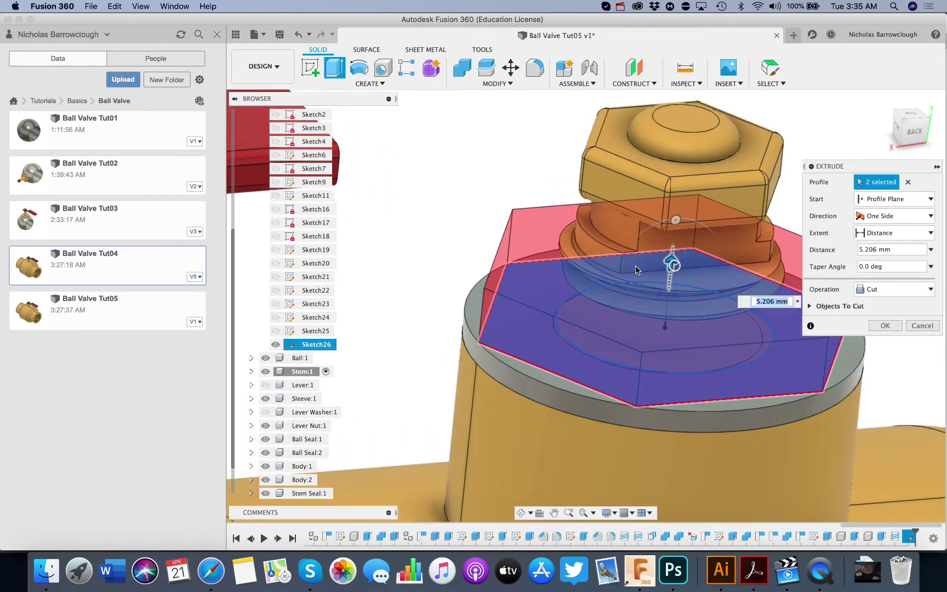
left_click(575, 243)
left_click(886, 290)
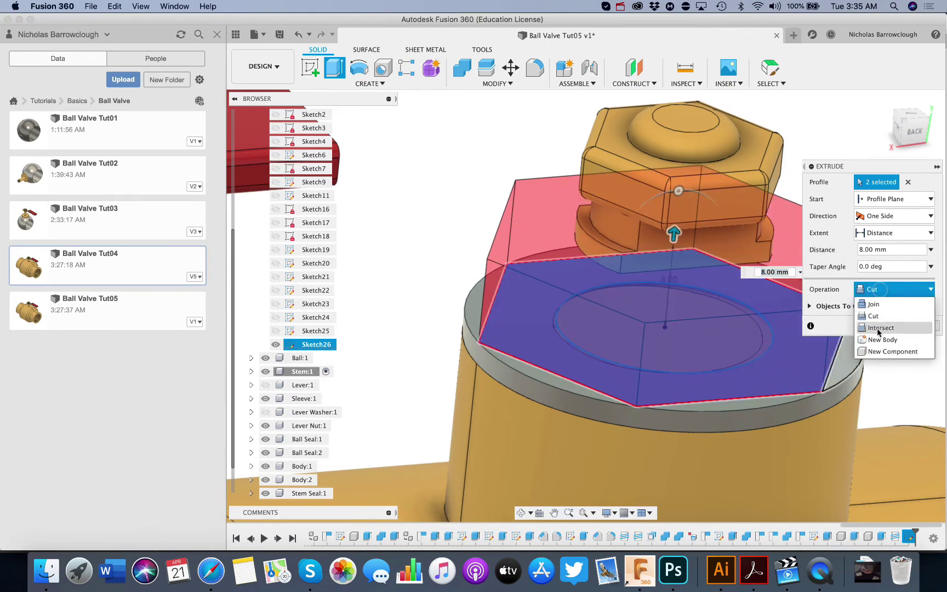
left_click(878, 351)
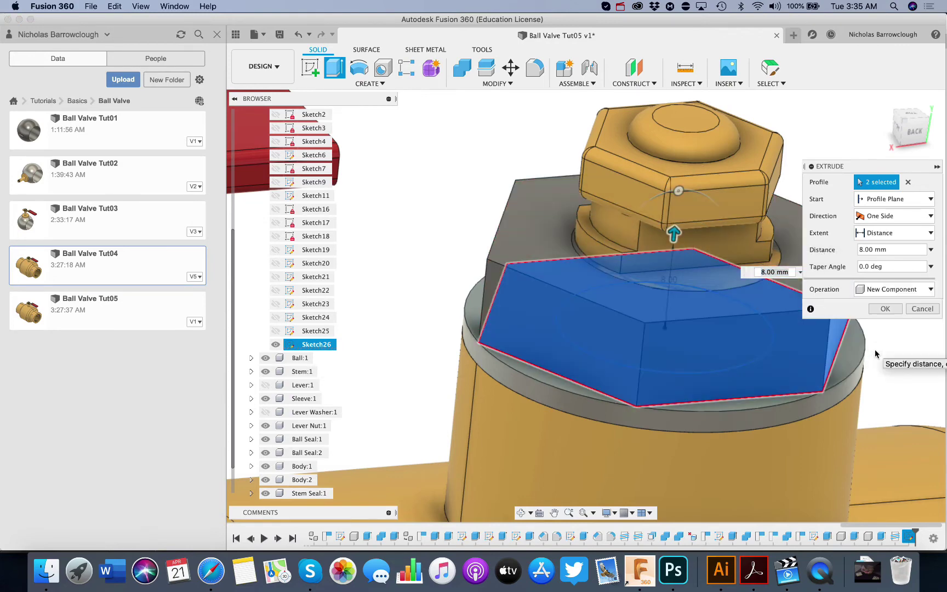
left_click(885, 308)
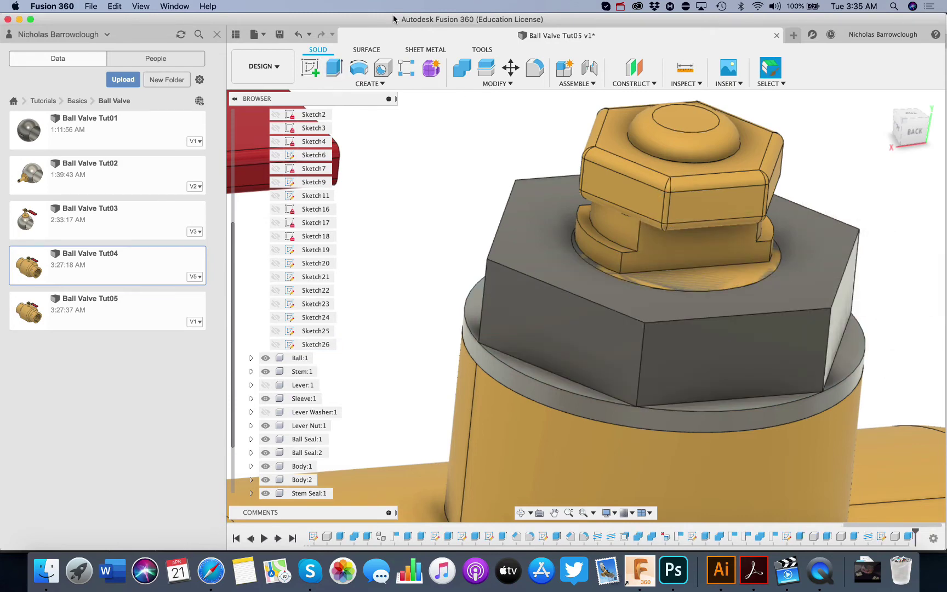
Step: Extrude the hexagonal nut's top face by -1 mm as a cut, hiding the stem so it is spared, and show the stem again
left_click(334, 68)
left_click(535, 253)
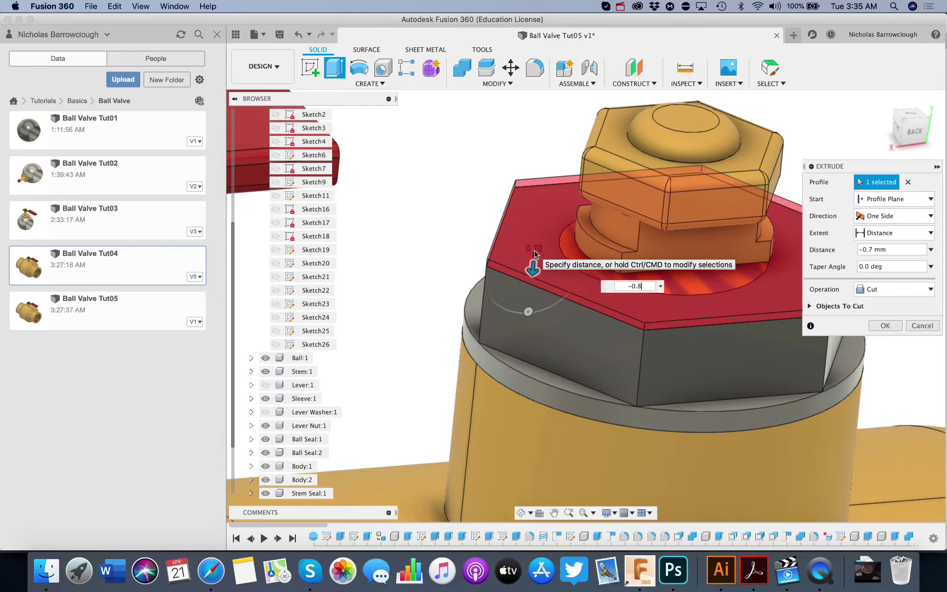
type("9")
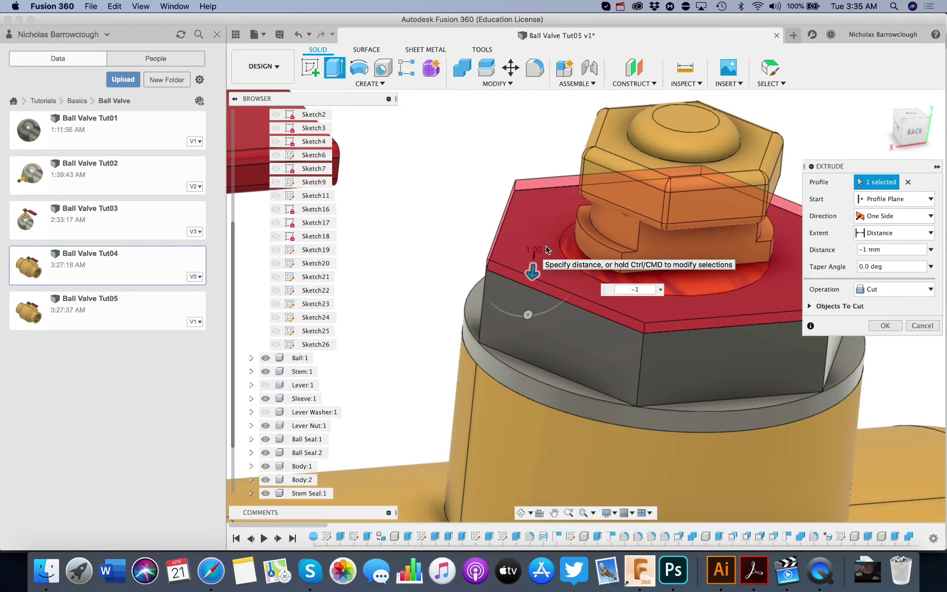
left_click(265, 371)
left_click(884, 326)
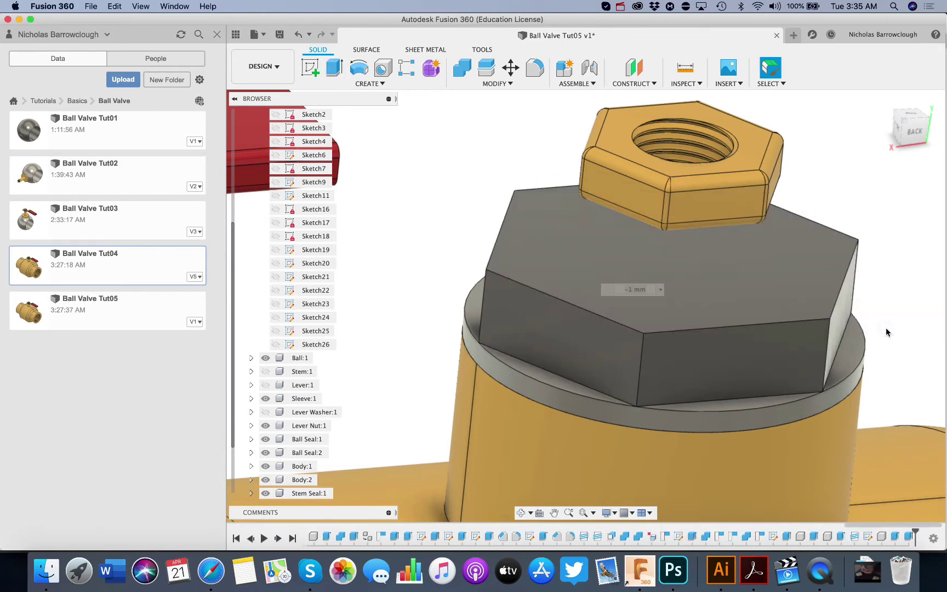
left_click(265, 372)
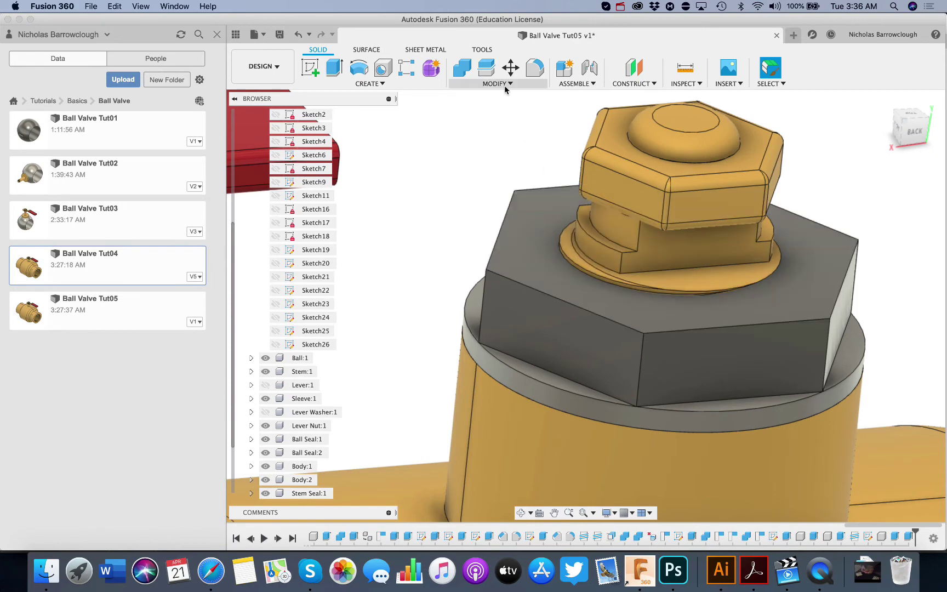
Step: Cut the threaded stem's shape out of the hexagonal nut with Combine, keeping the stem as the tool body
left_click(461, 66)
left_click(529, 275)
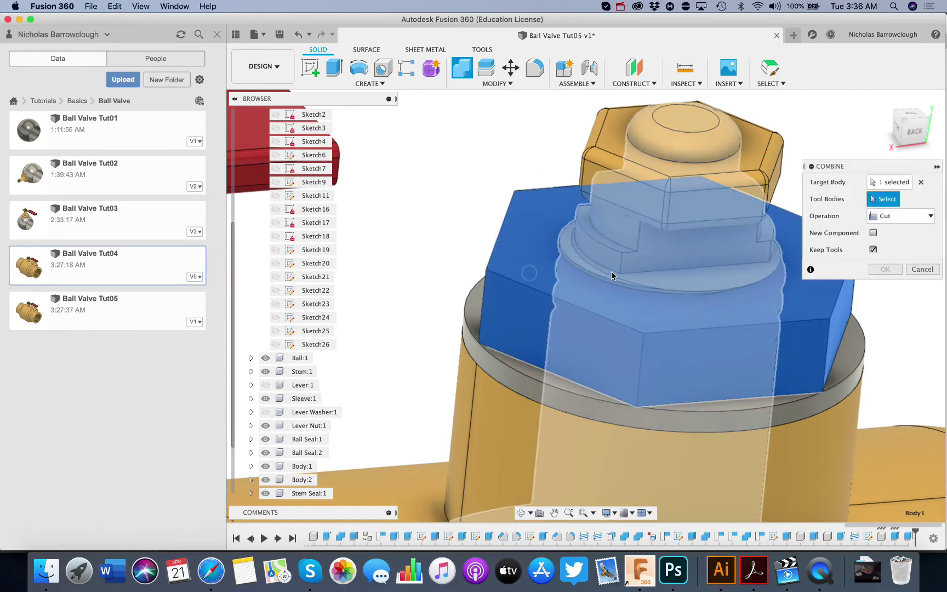
left_click(612, 270)
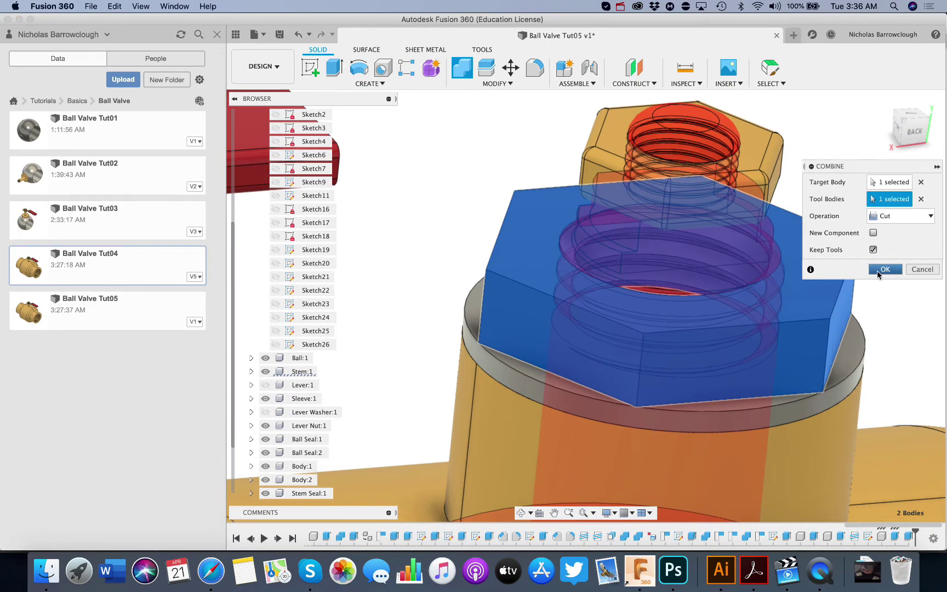
left_click(889, 270)
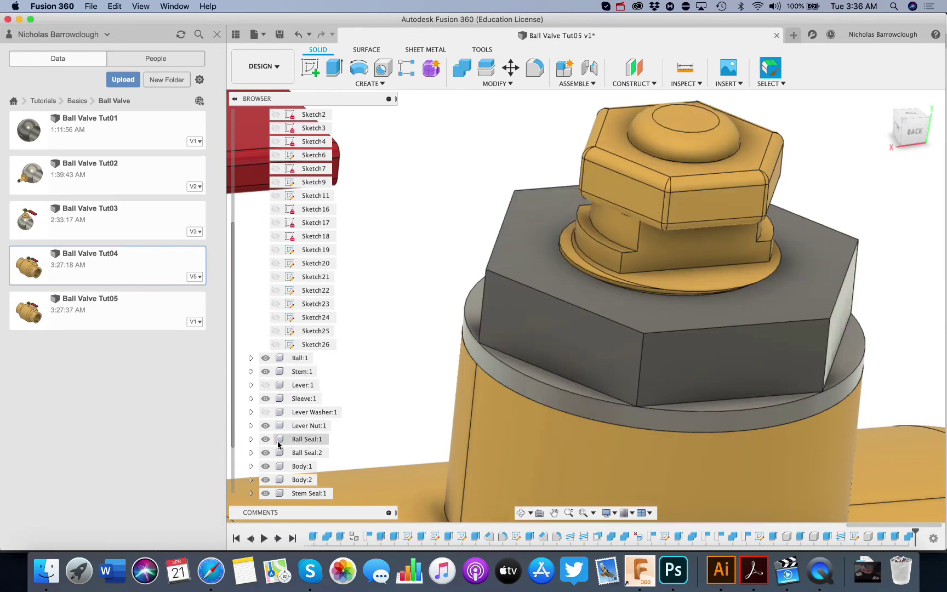
Step: Hide the stem to inspect the thread cut inside the hexagonal nut, and show the stem again
left_click(265, 371)
left_click(520, 512)
mouse_move(676, 290)
left_mouse_down()
mouse_move(685, 258)
mouse_move(676, 290)
left_mouse_up()
key("Escape")
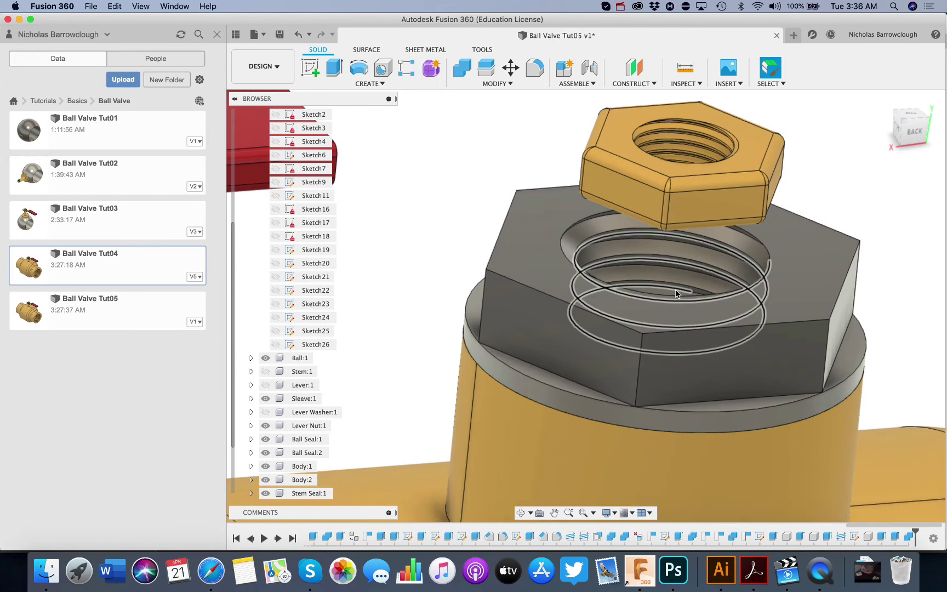
left_click(265, 371)
Step: Show the lever and lever washer and examine the gap between the lever and the hexagonal nut
left_click(266, 385)
left_click(265, 412)
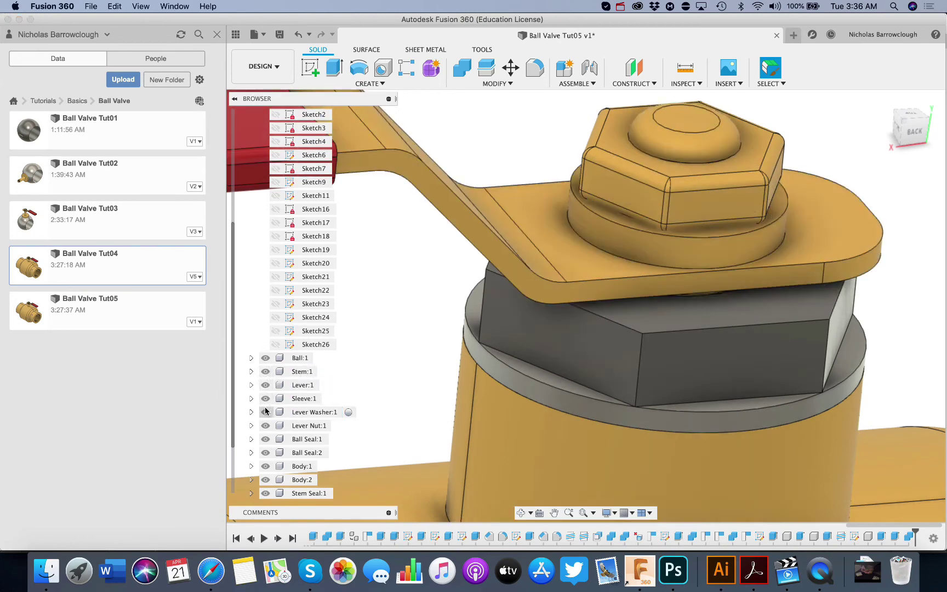
left_click(520, 512)
left_click_drag(621, 339, 613, 317)
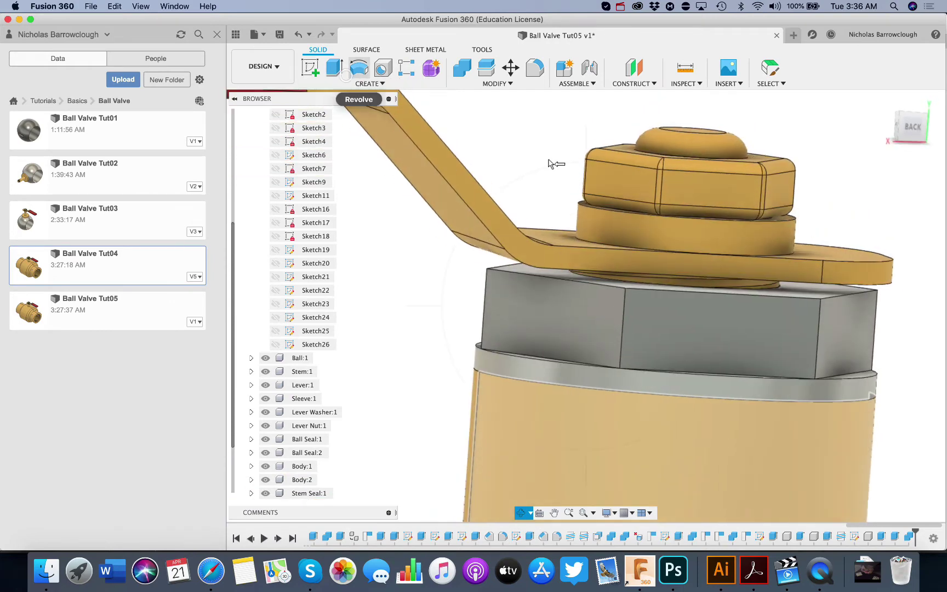
left_click(334, 67)
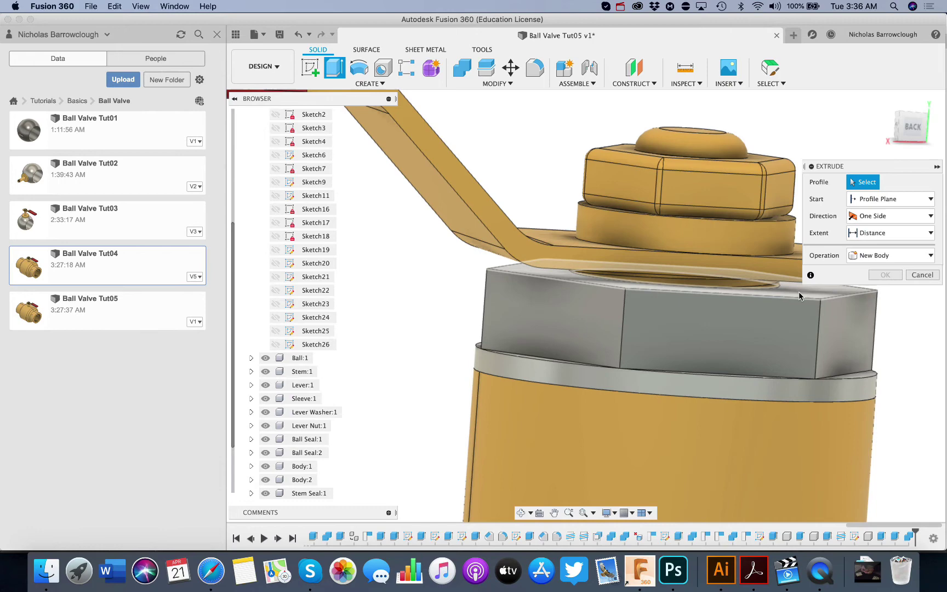
left_click(517, 512)
left_click_drag(630, 372, 636, 349)
key("Escape")
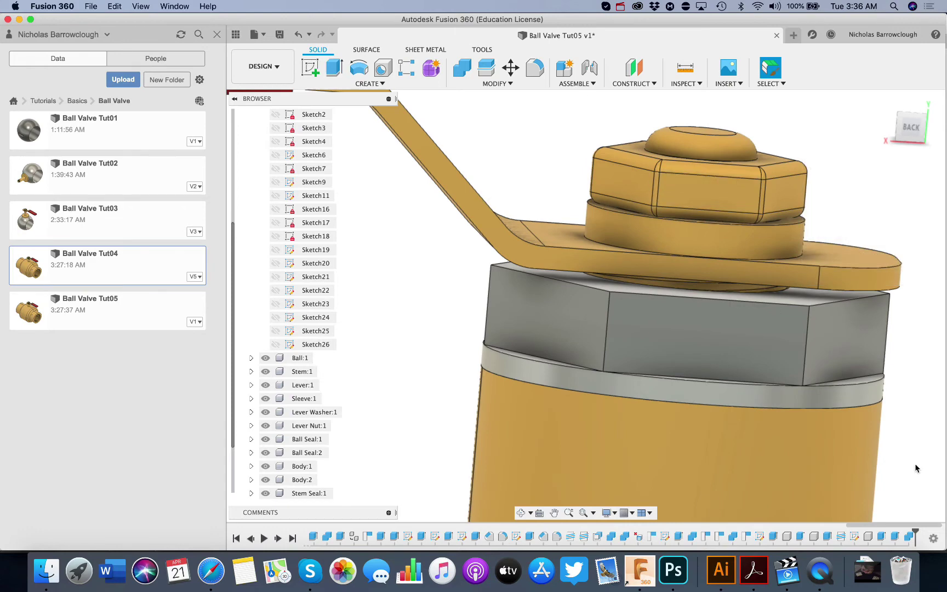
Step: Delete the Combine cut from the timeline and extrude the hexagonal nut's top face 1 mm upward, joined to the nut
right_click(906, 539)
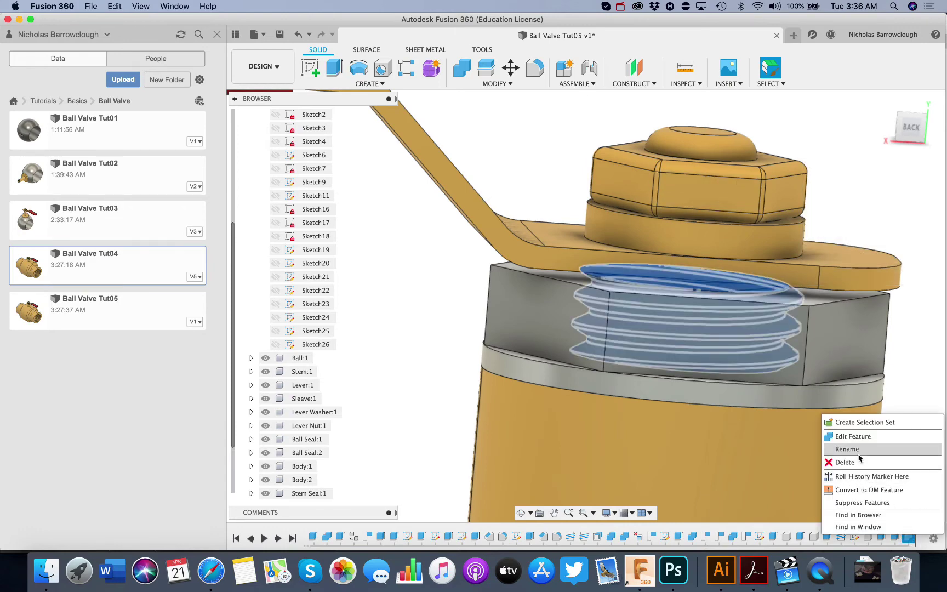
left_click(846, 462)
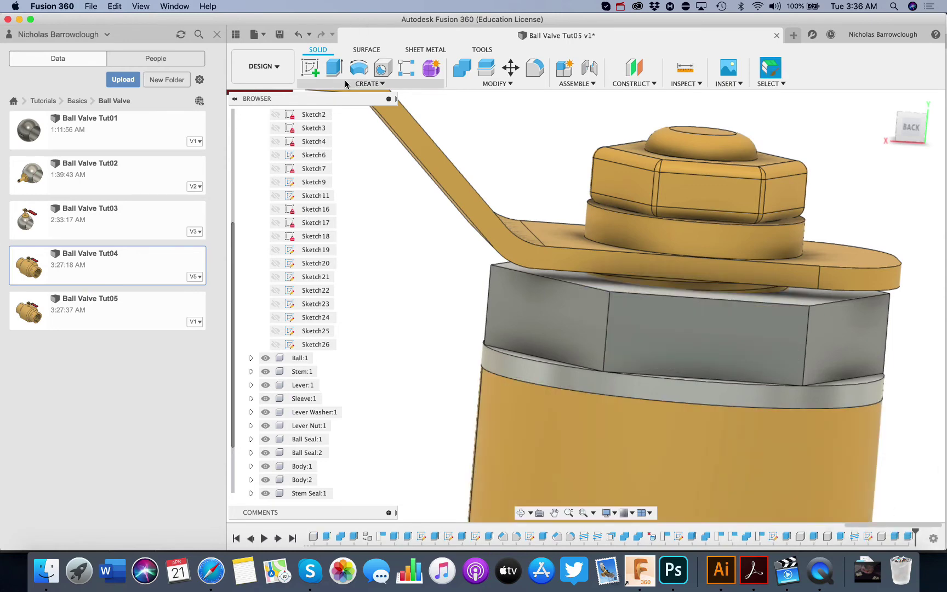
left_click(334, 69)
left_click(784, 295)
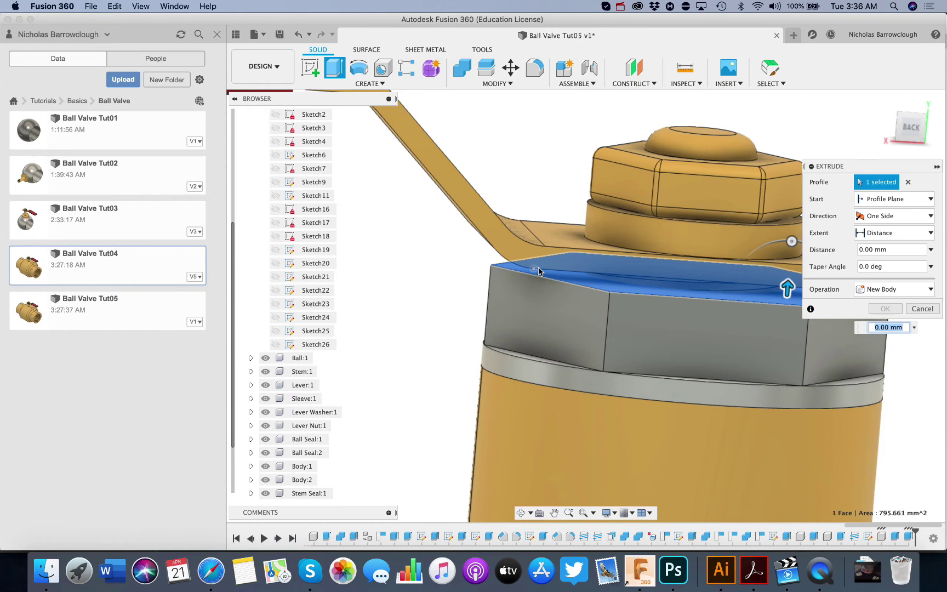
left_click_drag(786, 288, 786, 277)
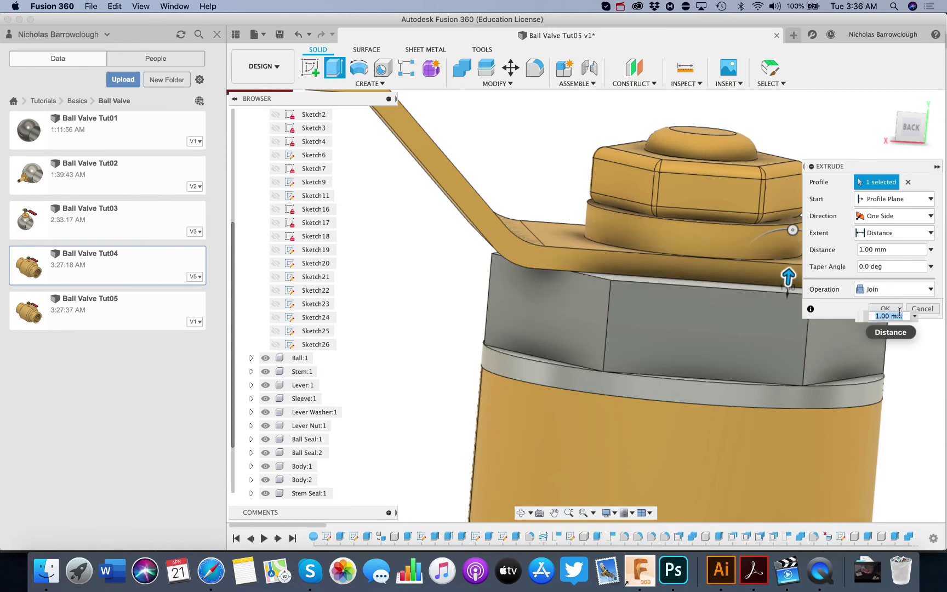
left_click(885, 308)
Step: Subtract the stem from the raised hexagonal nut with a Combine cut, keeping the tool body
left_click(462, 70)
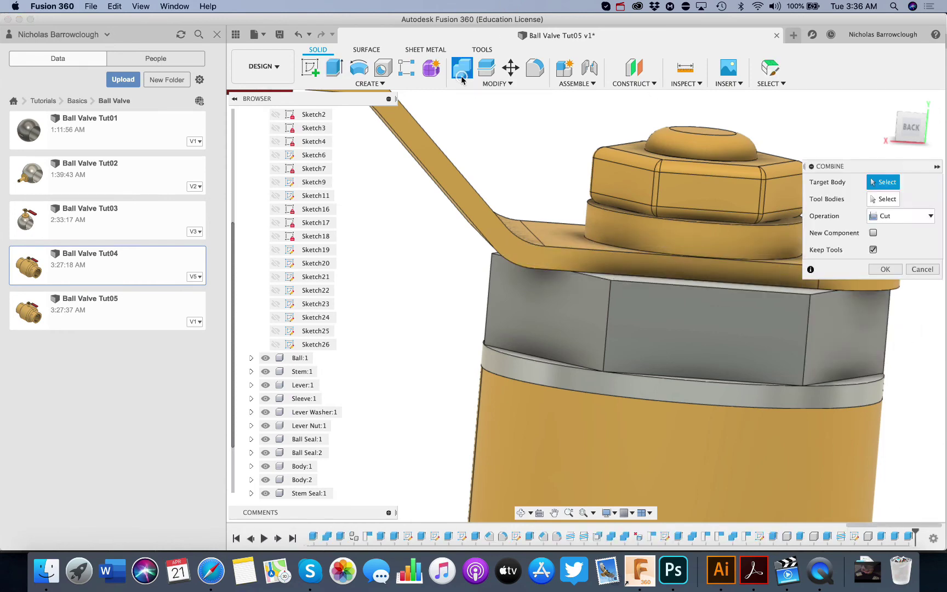
left_click(668, 331)
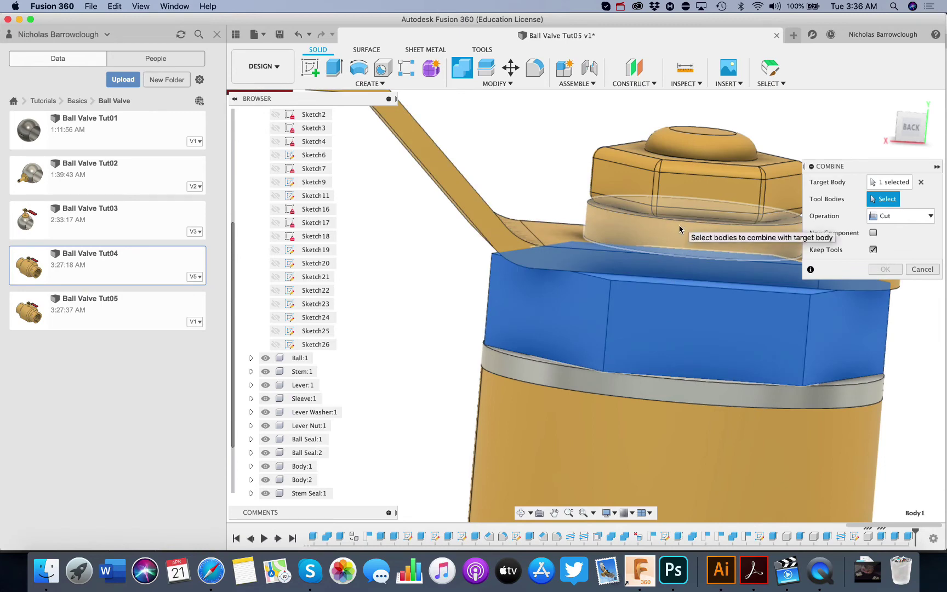
left_click(689, 147)
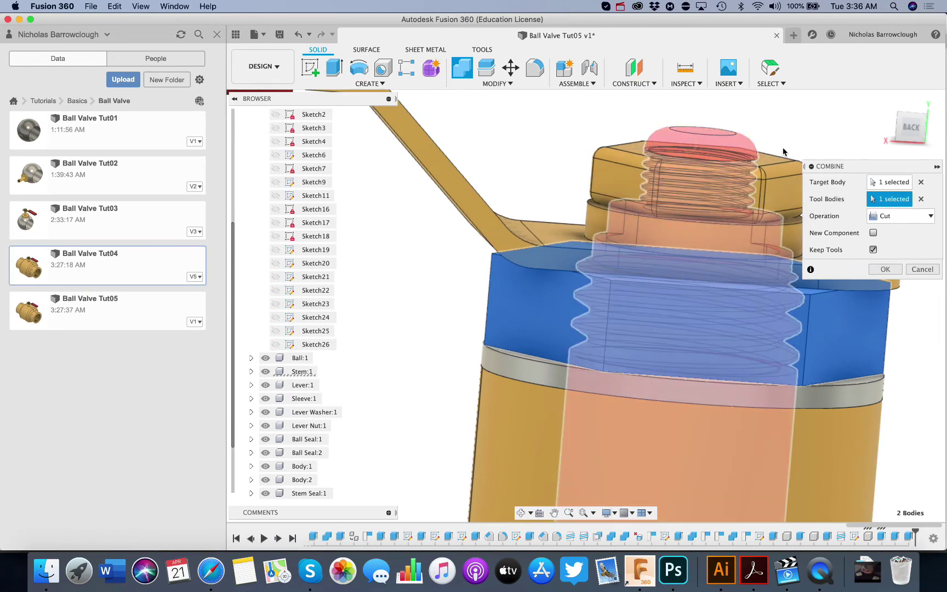
left_click(885, 269)
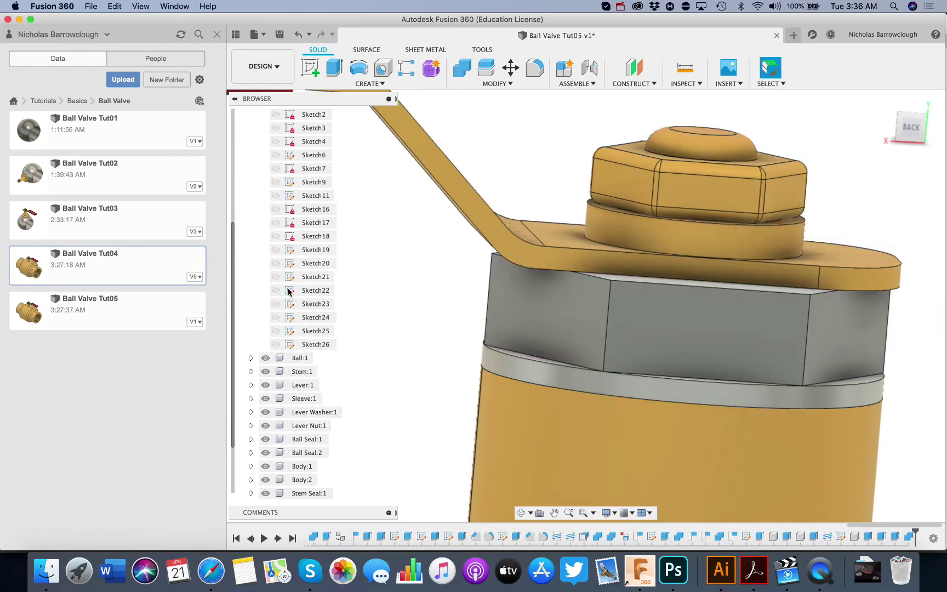
Step: Fillet the six vertical corner edges of the hexagonal nut beneath the lever with a 1 mm radius
left_click(529, 68)
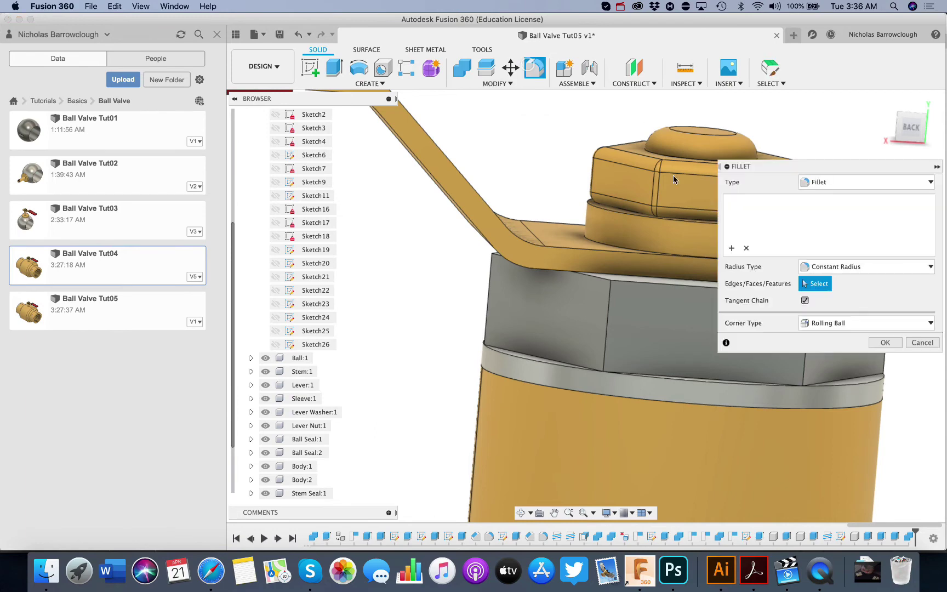
left_click(606, 305)
left_click(489, 284)
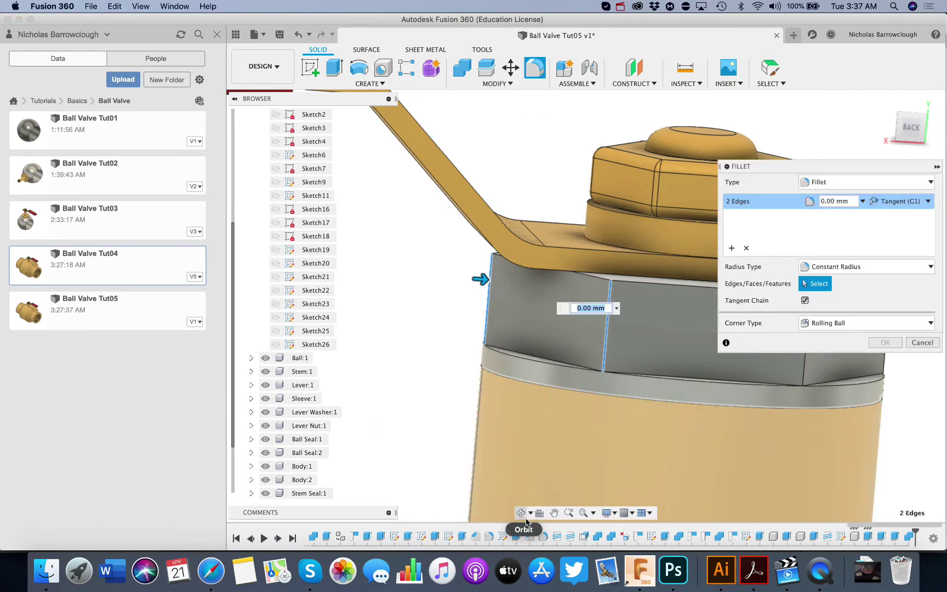
left_click(521, 512)
left_click_drag(564, 329, 712, 369)
key("Escape")
left_click(609, 395)
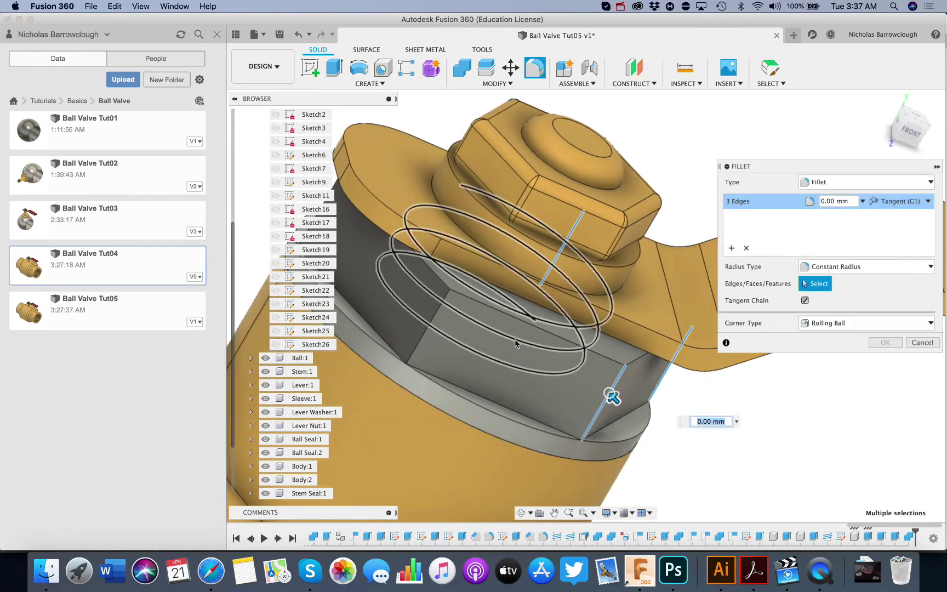
left_click(432, 321)
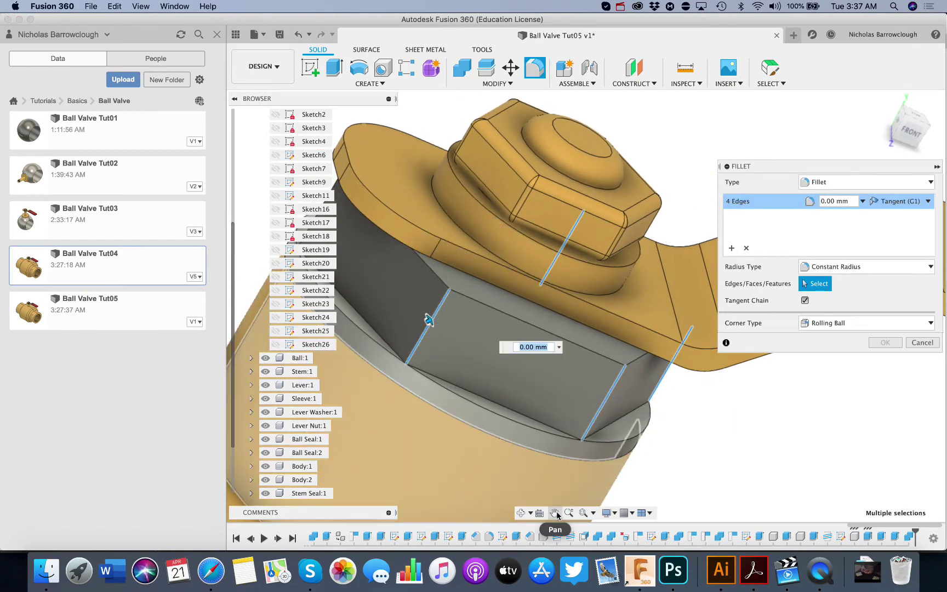
left_click(520, 513)
left_click_drag(503, 332, 590, 385)
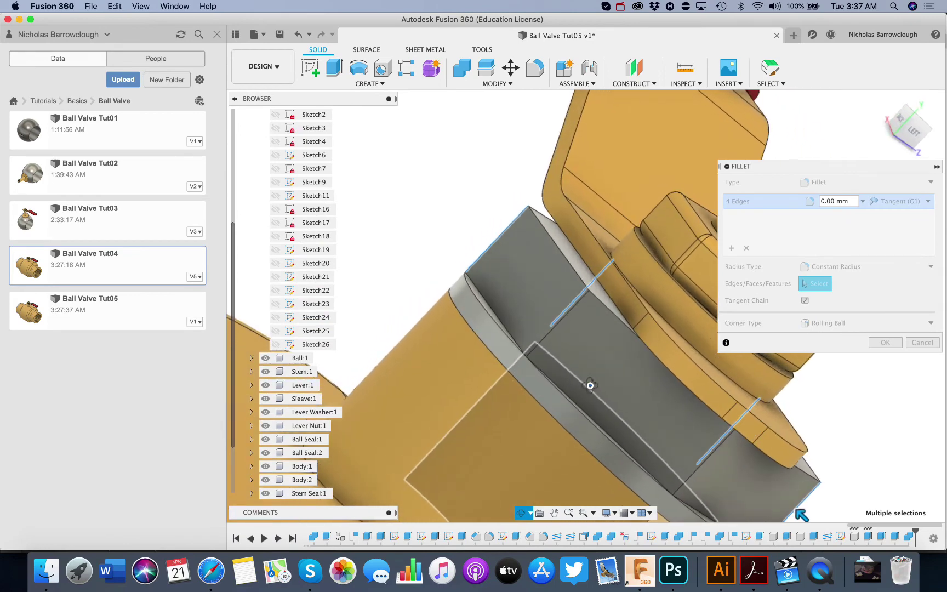
key("Escape")
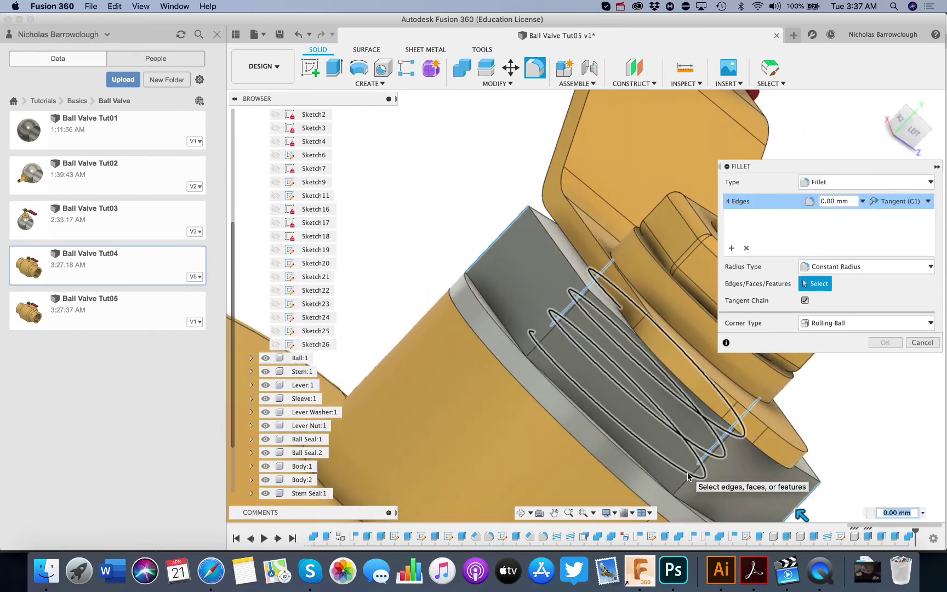
left_click(683, 486)
left_click(538, 349)
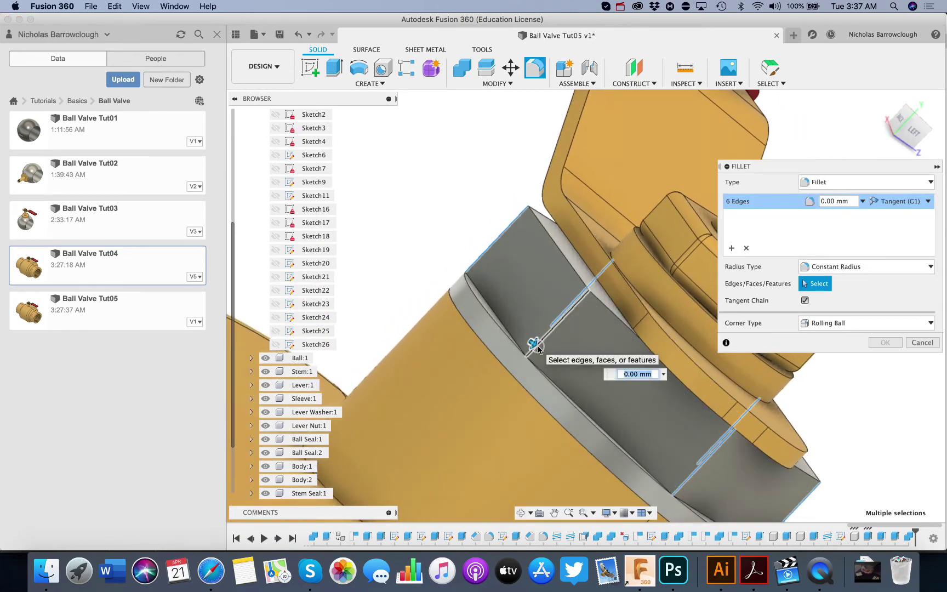
type("1")
key("Return")
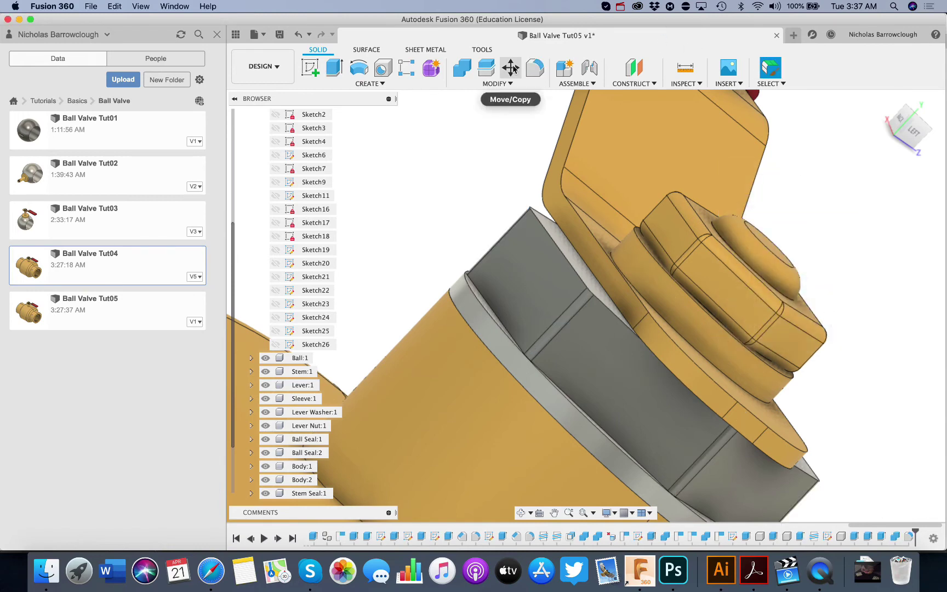
Step: Fillet the upper and lower perimeter edges of the hexagonal nut with a 1.5 mm radius
left_click(530, 69)
left_click(559, 250)
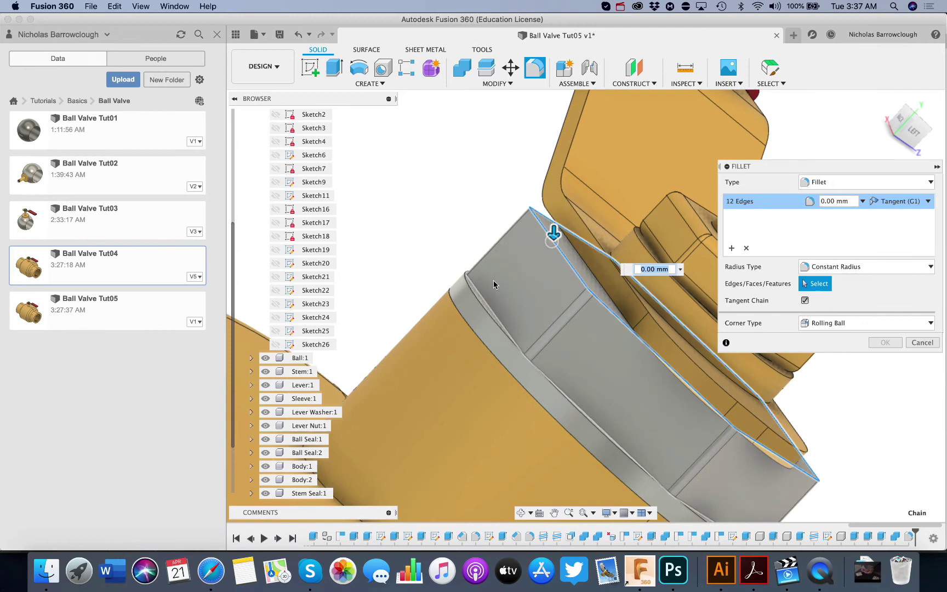
left_click(480, 294)
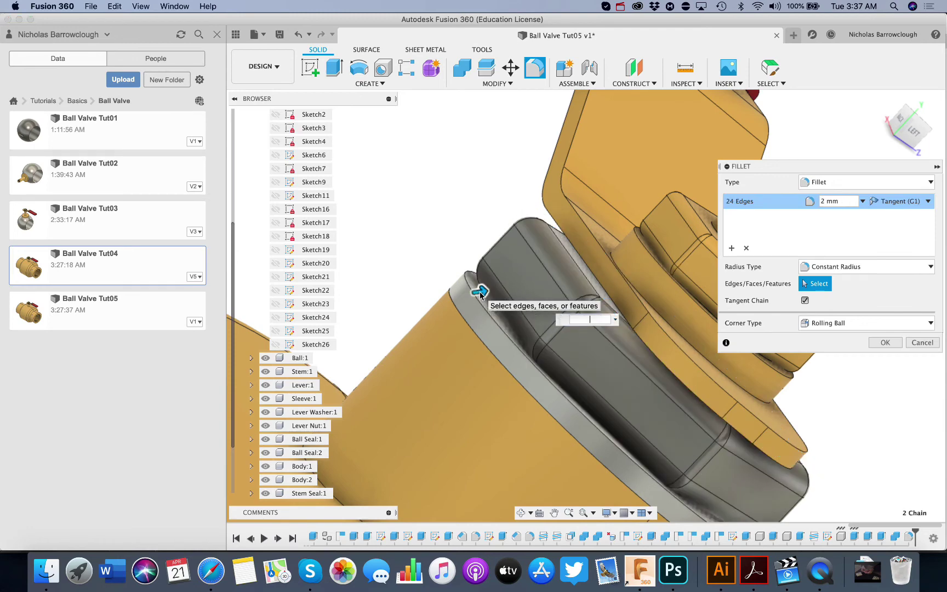
key("Return")
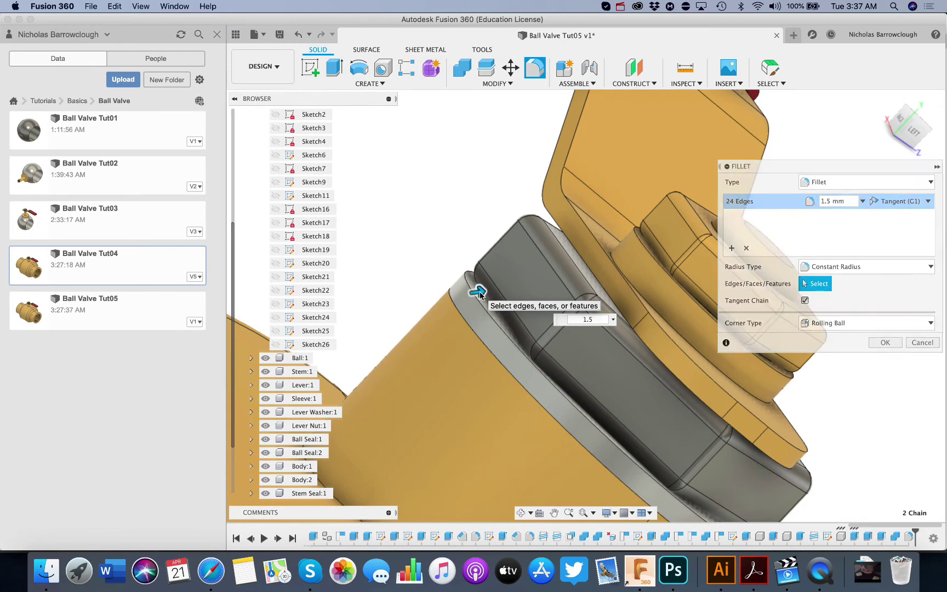
Step: Rename the hexagonal nut's component as Stem Nut
left_click(520, 512)
left_click_drag(531, 460, 535, 256)
left_click(568, 513)
left_click_drag(611, 356, 614, 268)
key("Escape")
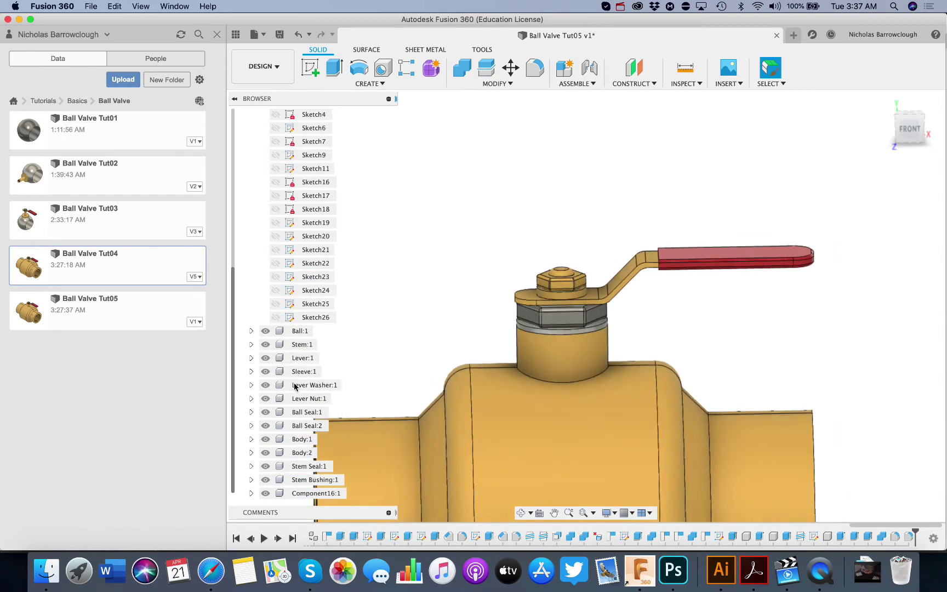
double_click(301, 493)
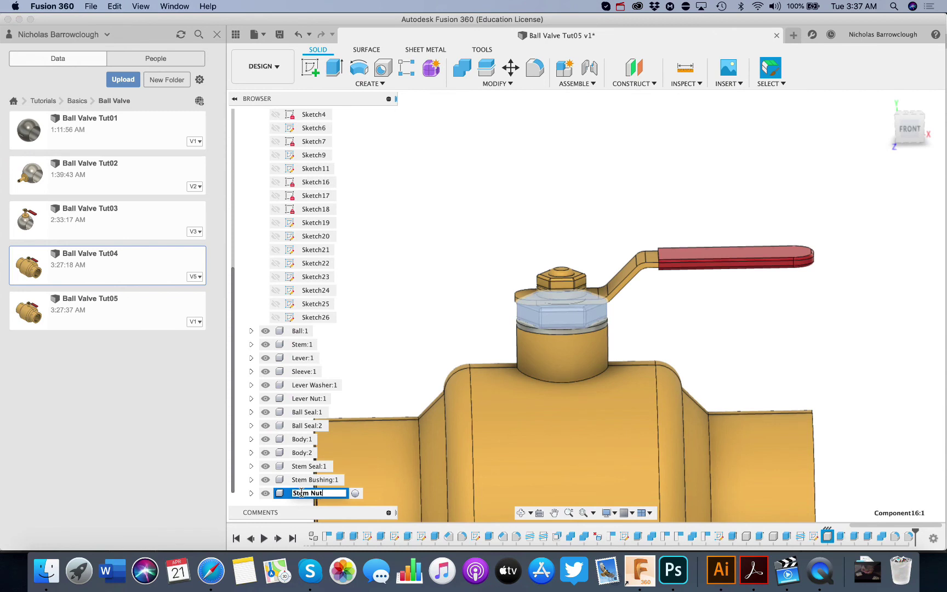
type("Stem Nut")
key("Return")
Step: Apply a grey metal appearance already used in this design to the Stem Nut component
right_click(308, 493)
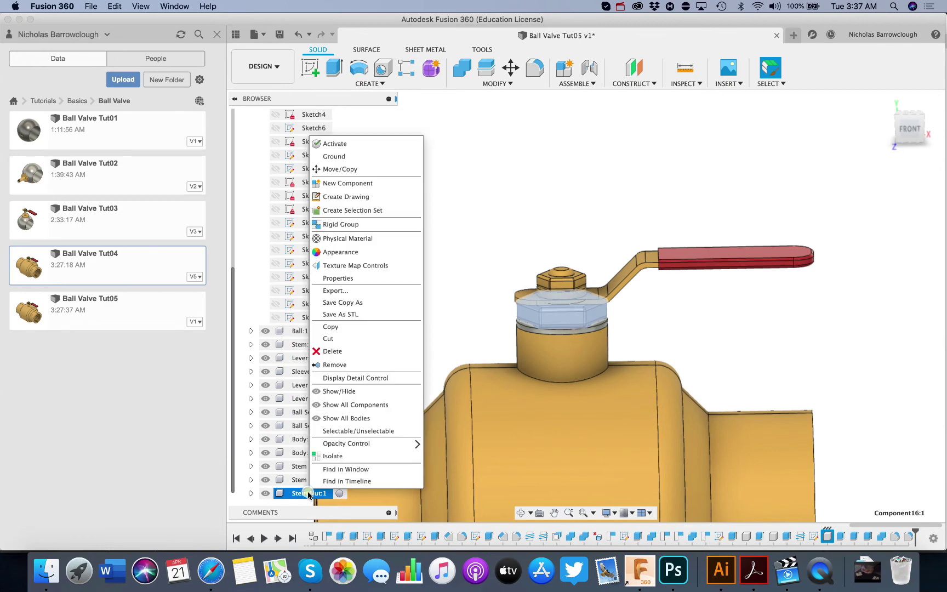
left_click(337, 252)
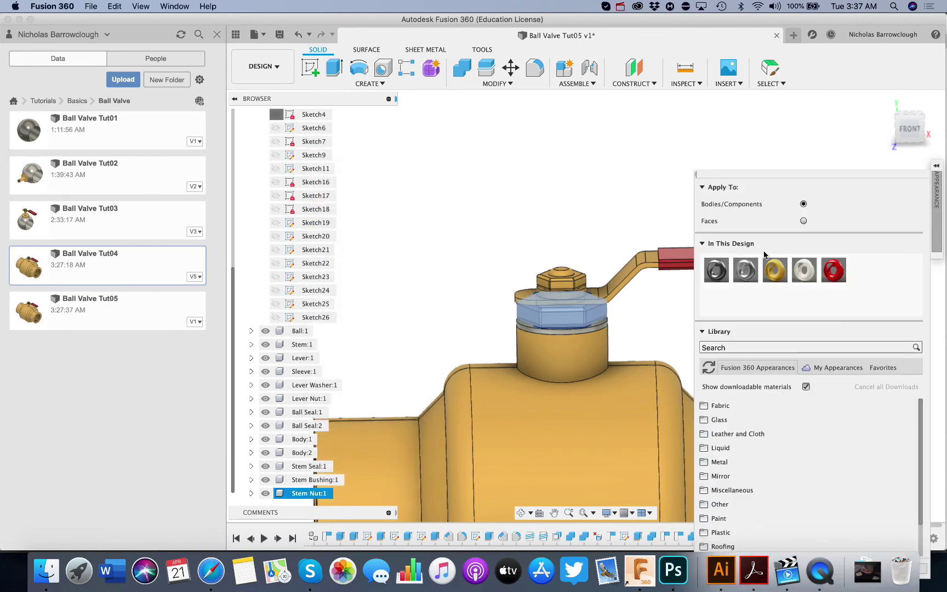
left_click_drag(745, 269, 564, 319)
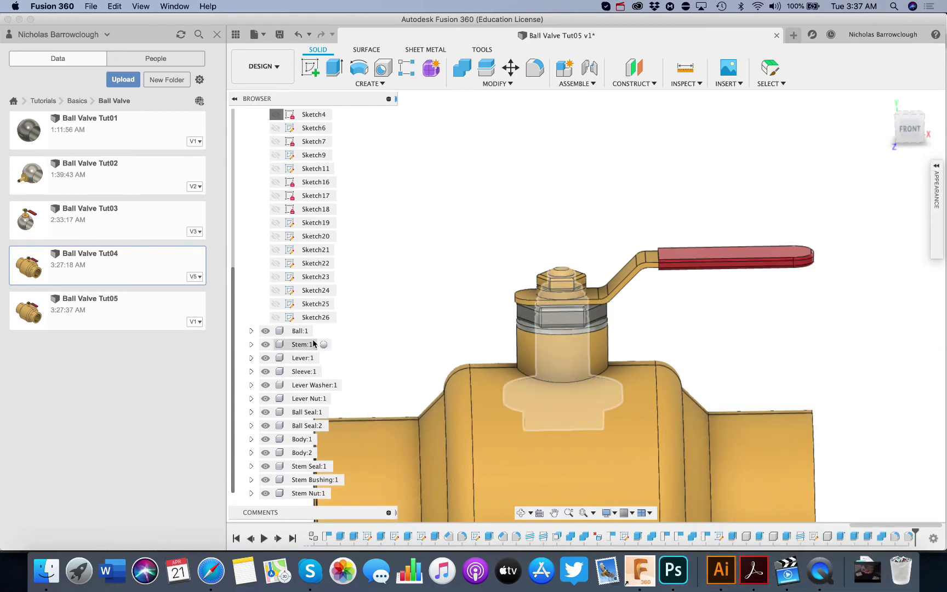
Step: Collapse the Sketches folder and apply the Steel - Satin appearance to the Lever Washer component
scroll(257, 175, "up", 5)
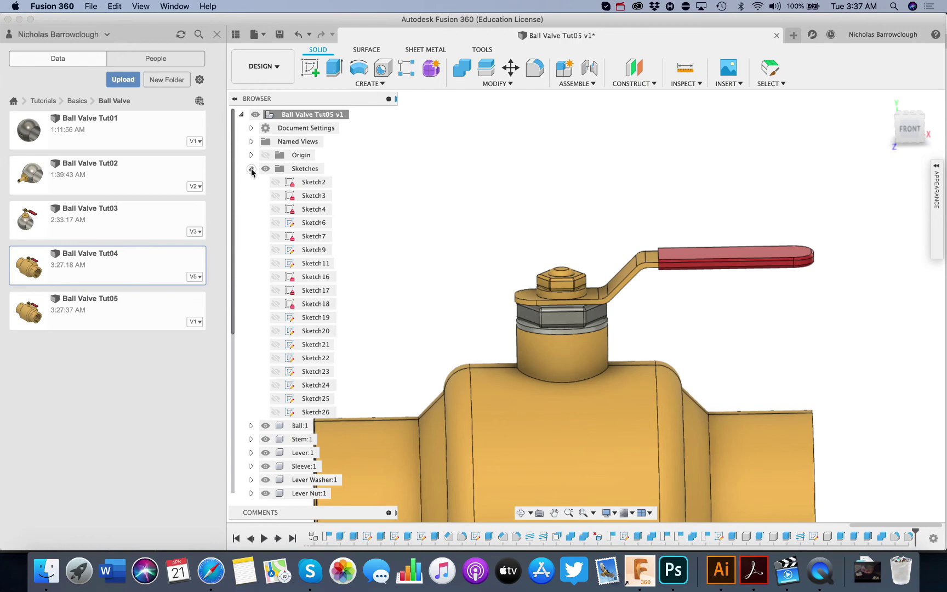
left_click(251, 169)
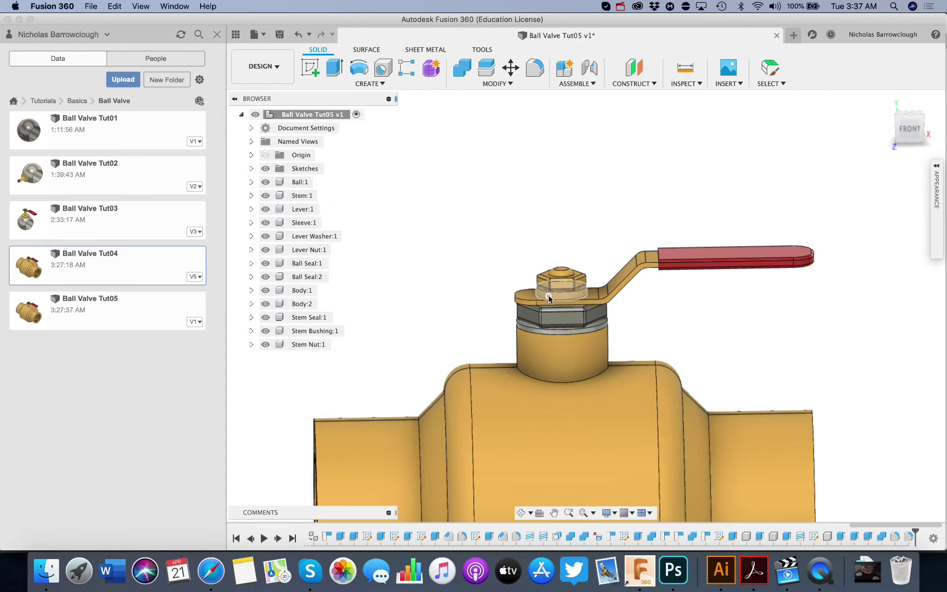
left_click(315, 239)
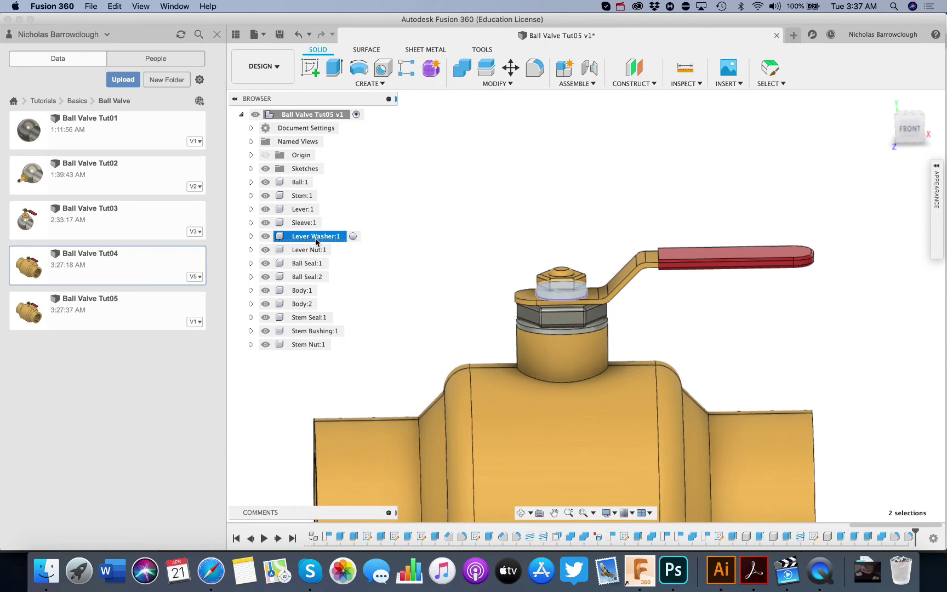
left_click(310, 249, "shift")
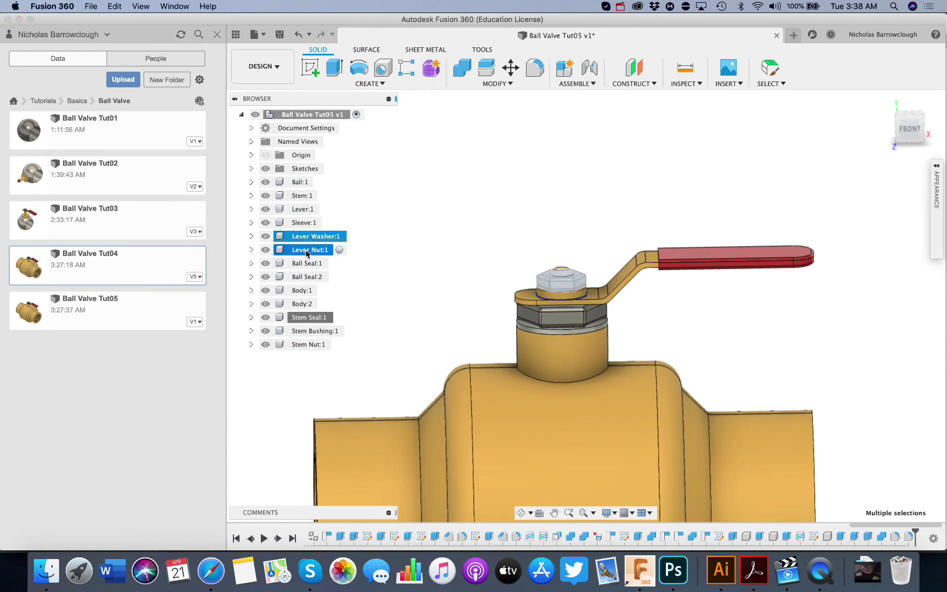
left_click(305, 239)
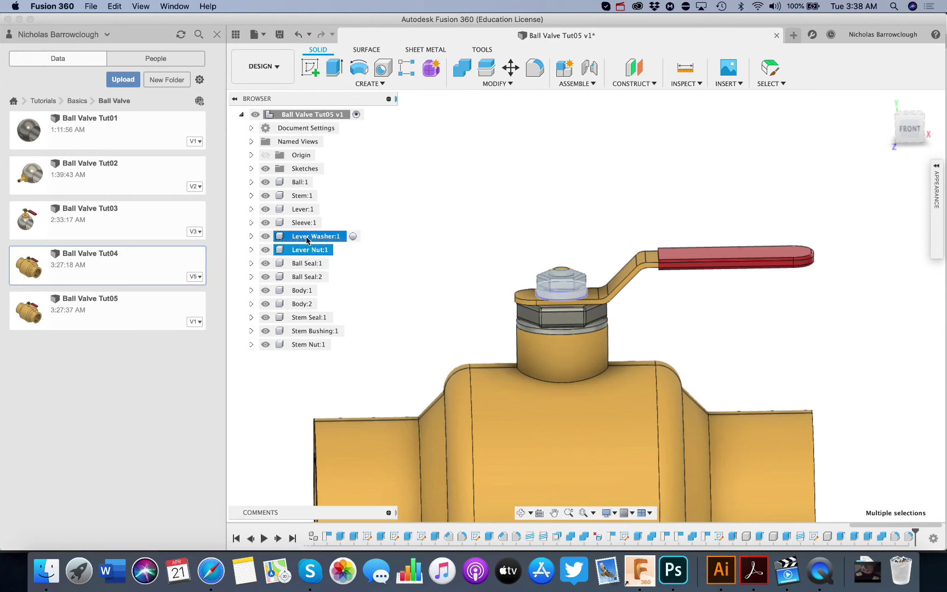
right_click(307, 240)
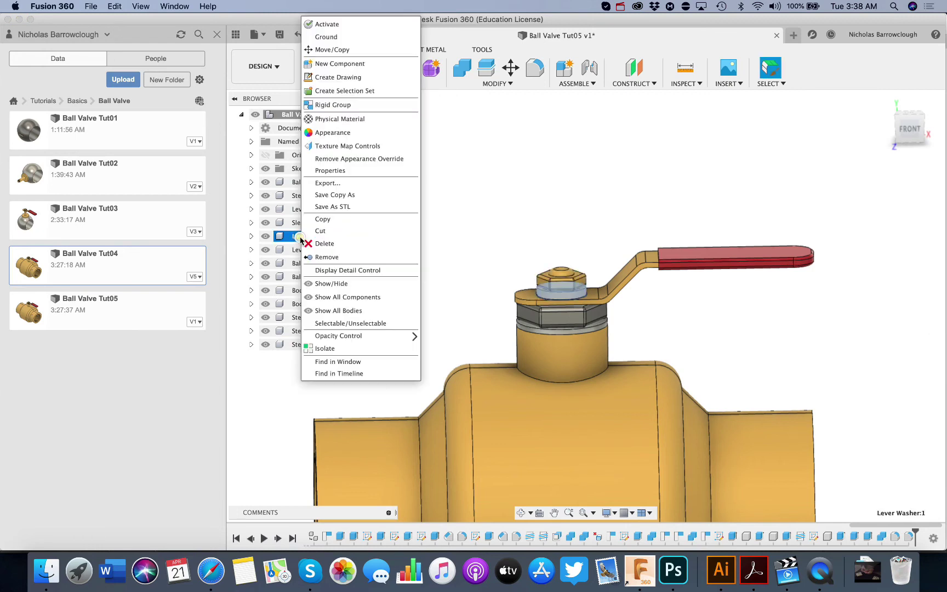
left_click(329, 133)
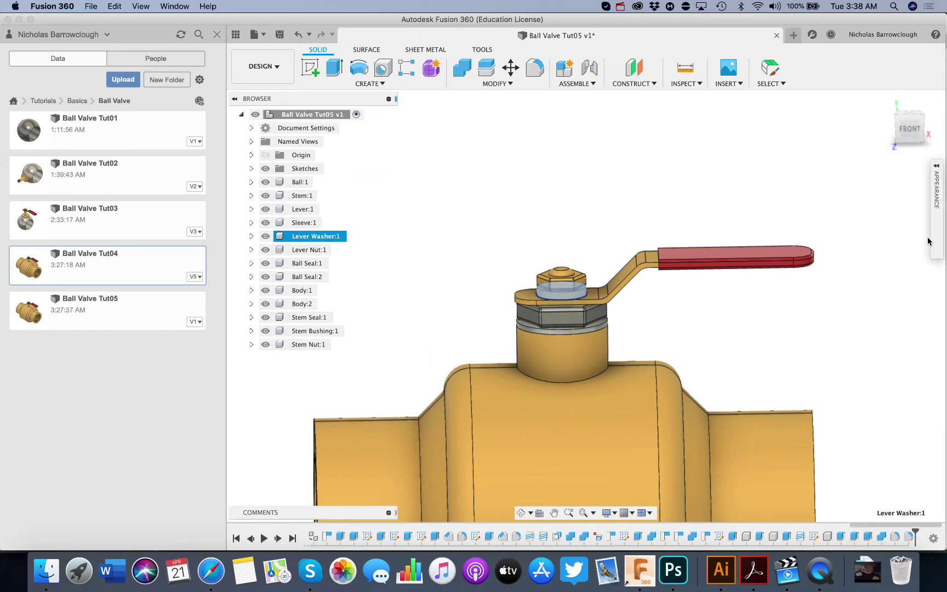
left_click(936, 167)
left_click_drag(729, 265, 560, 280)
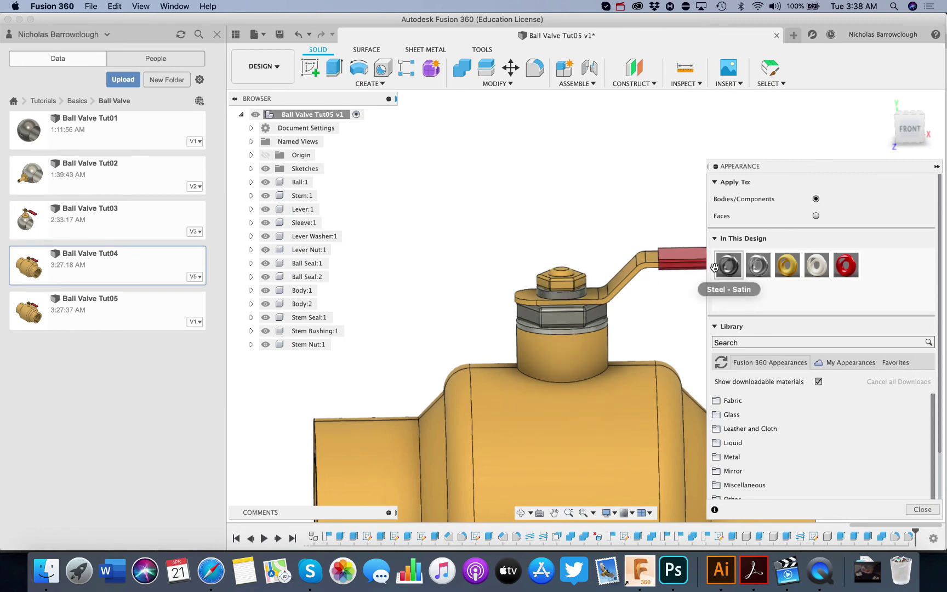
Step: Apply the Steel - Satin appearance to the Lever Nut component and close the appearance settings
left_click_drag(729, 264, 561, 285)
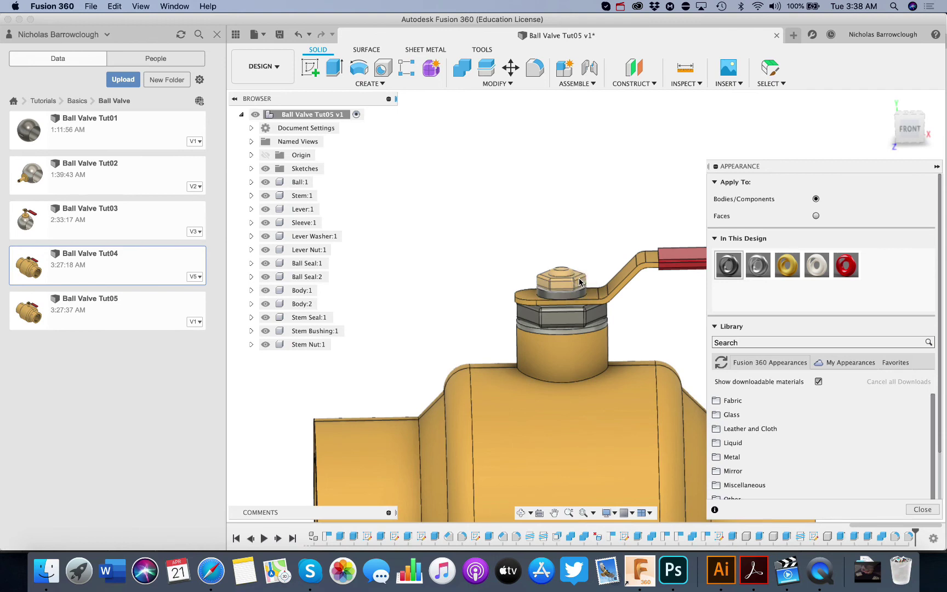
left_click_drag(729, 265, 313, 253)
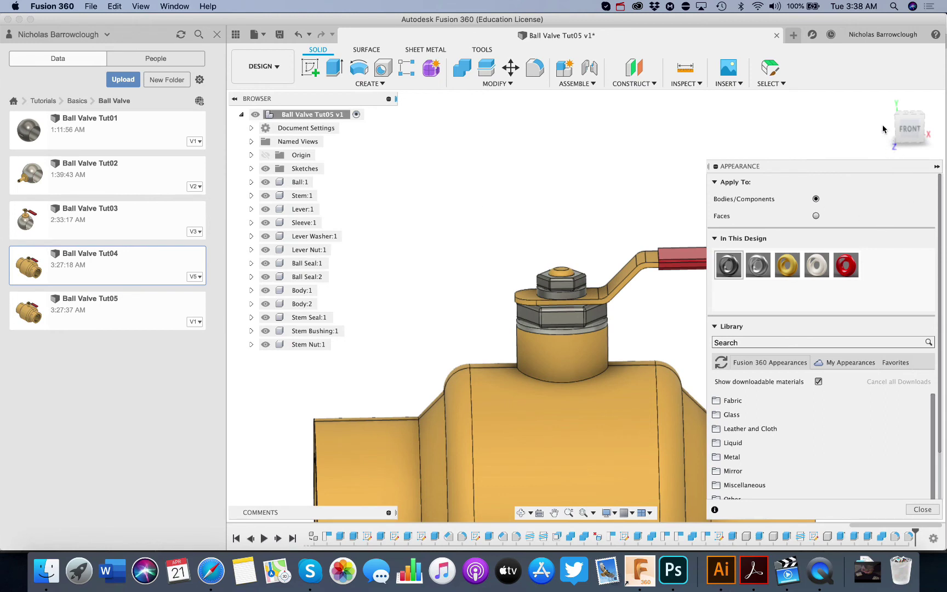
left_click(929, 512)
left_click(926, 510)
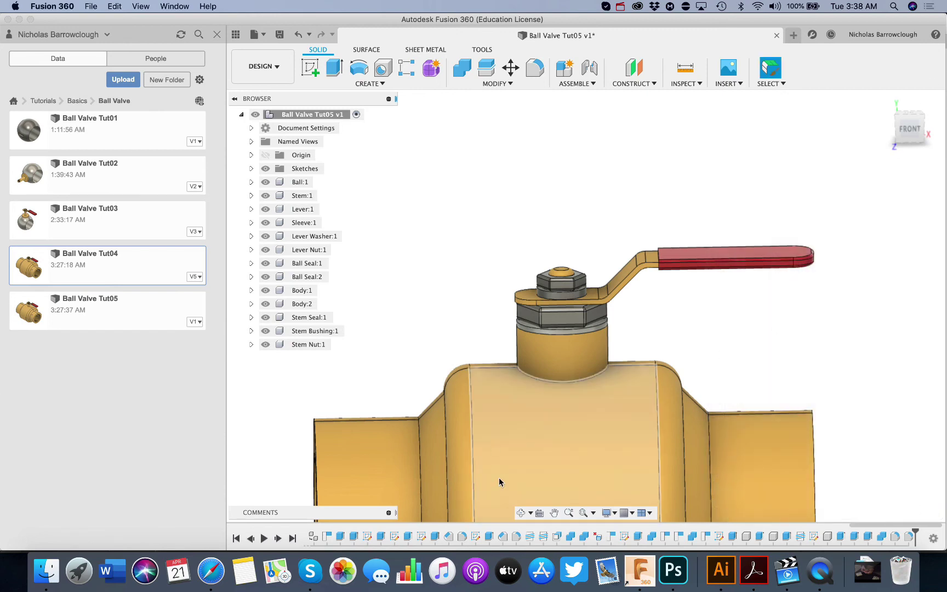
Step: Apply the Brass - Matte appearance to the Stem Nut and Lever Washer components
left_click(568, 512)
left_click_drag(602, 307, 605, 392)
left_click(553, 512)
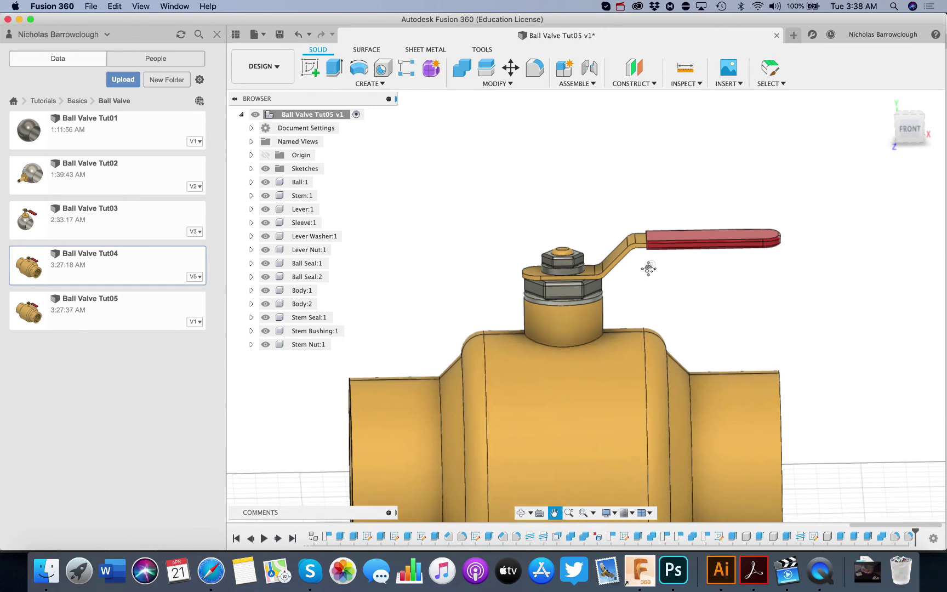
left_click_drag(647, 266, 670, 168)
key("Escape")
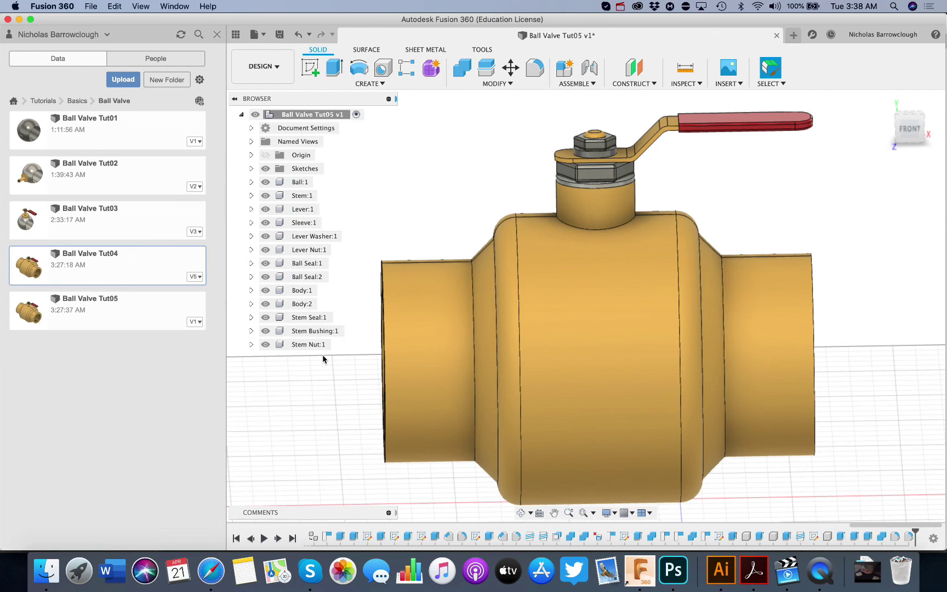
left_click(303, 344)
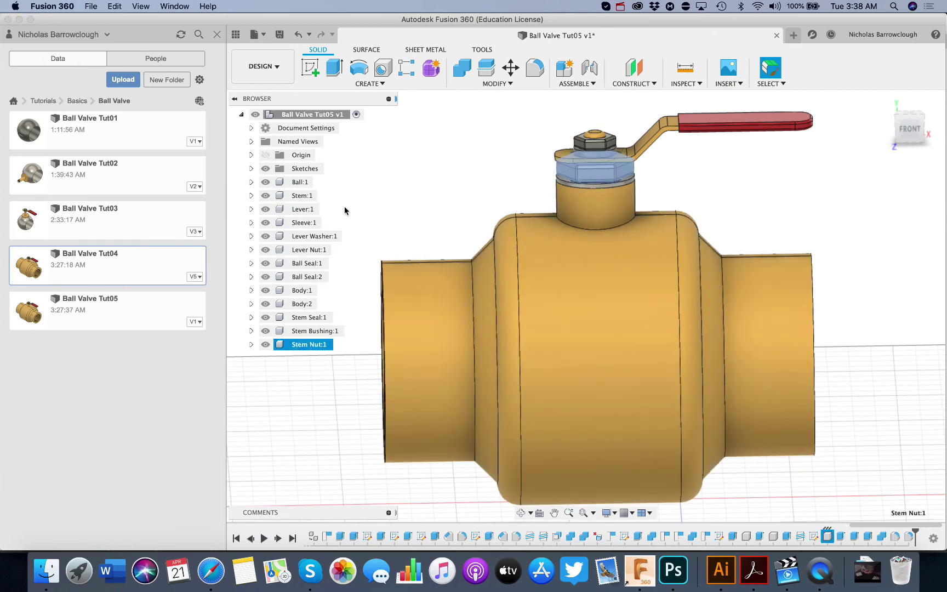
left_click(363, 196)
left_click(307, 347)
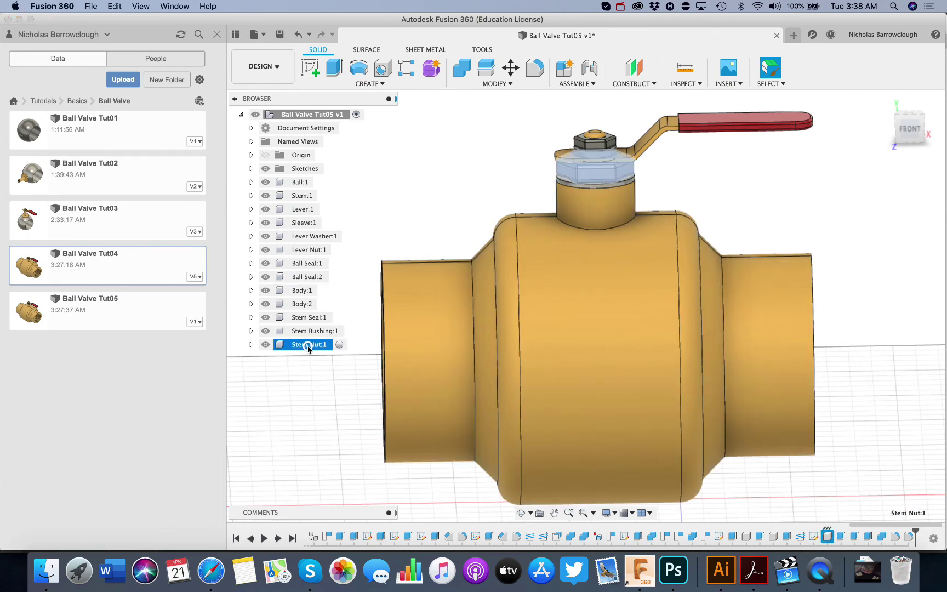
right_click(306, 346)
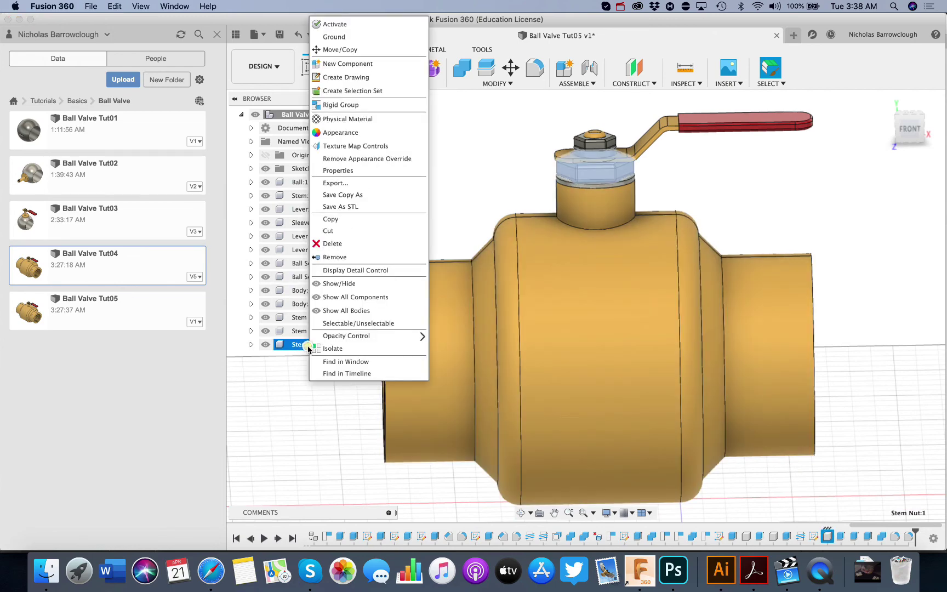
left_click(338, 133)
left_click_drag(789, 252, 301, 347)
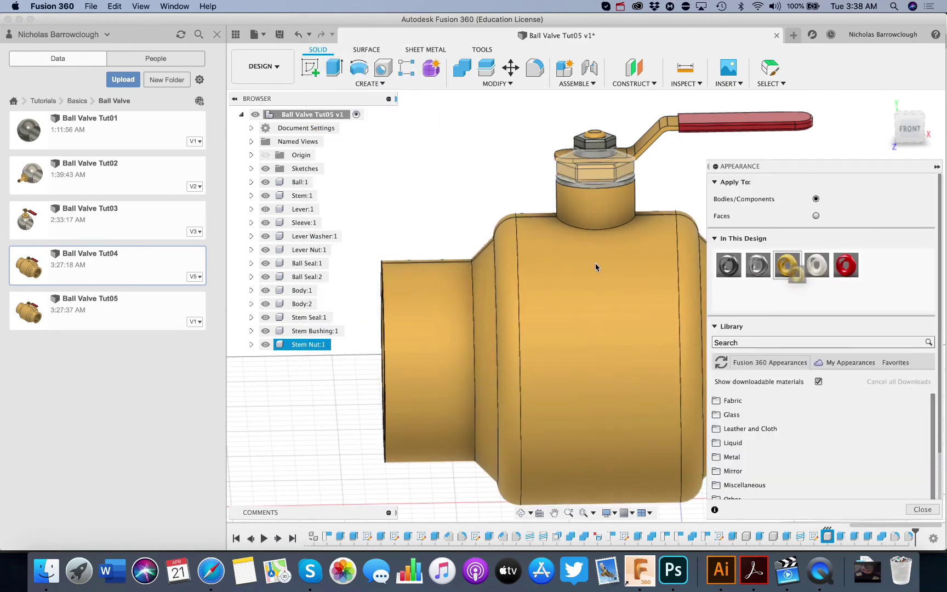
left_click_drag(787, 264, 491, 224)
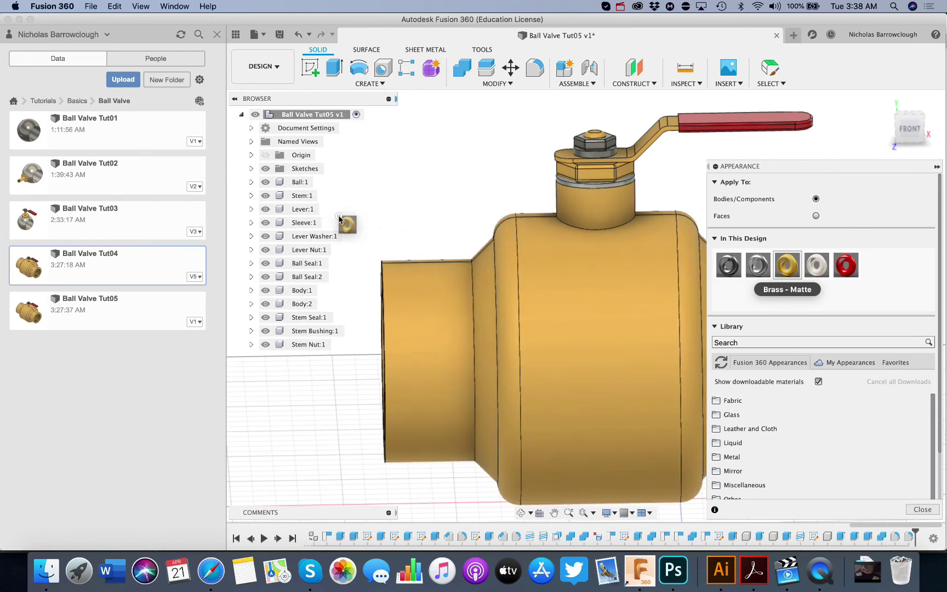
left_click_drag(339, 219, 315, 236)
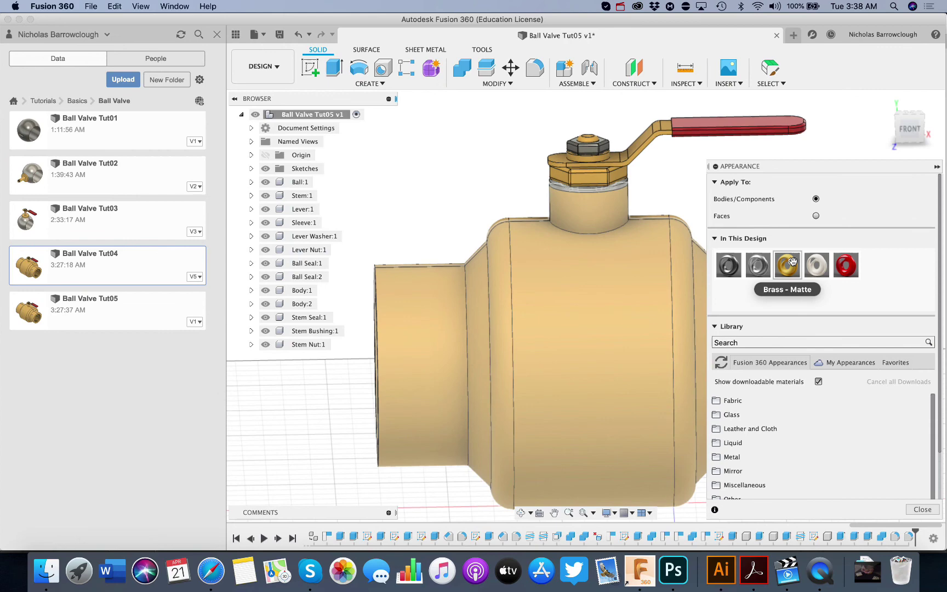
Step: Apply the Brass - Matte appearance to the Lever Nut component and close the appearance settings
left_click_drag(788, 265, 312, 250)
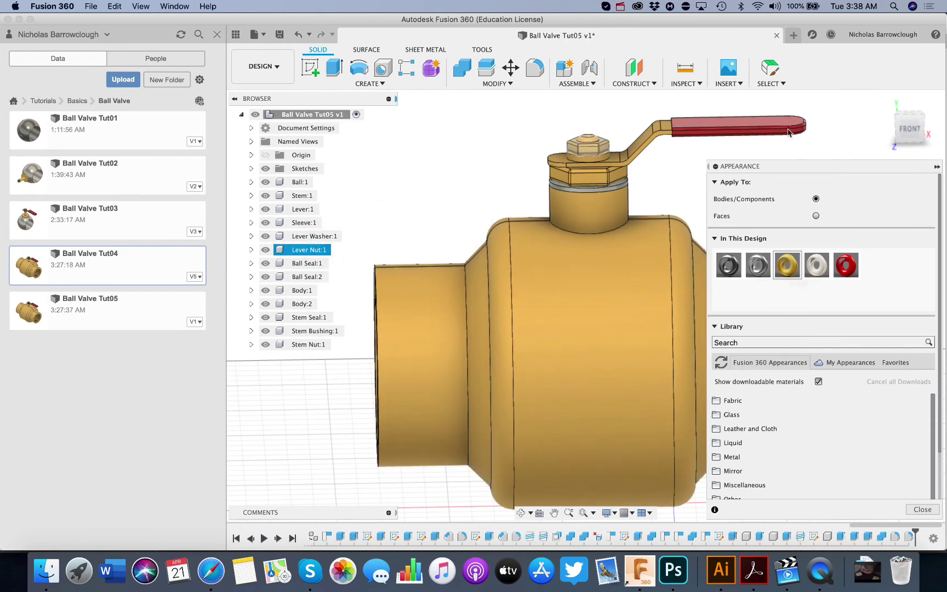
scroll(789, 134, "up", 3)
left_click(922, 509)
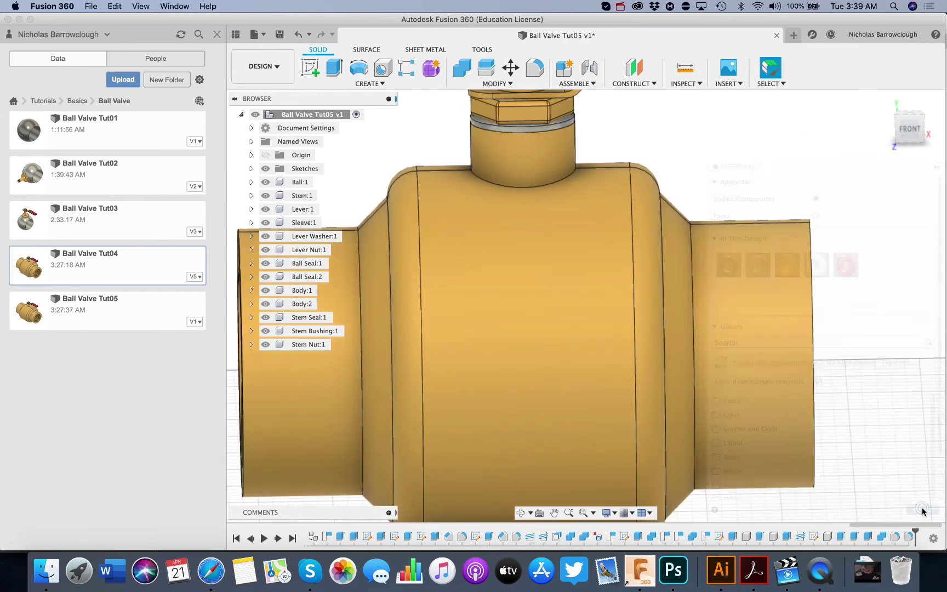
Step: Temporarily hide the Body:2 component to examine the ball, seals and stem inside the valve, and show it again
left_click(569, 512)
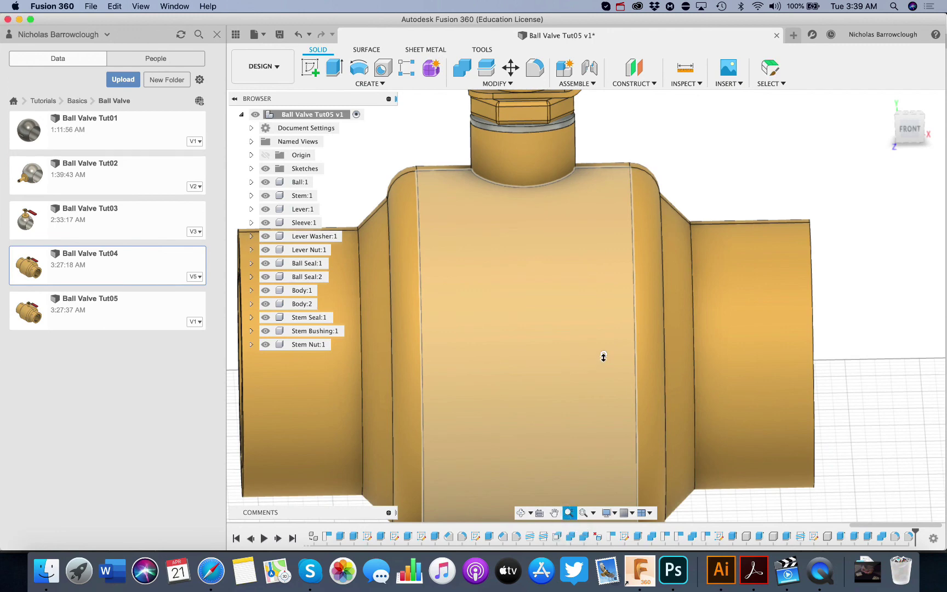
left_click_drag(603, 357, 596, 313)
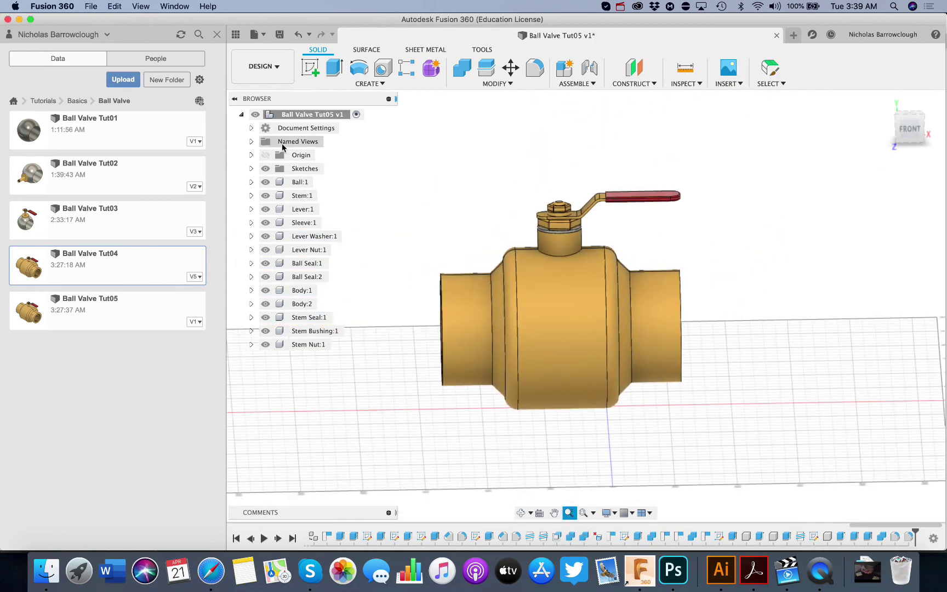
left_click(266, 303)
left_click(520, 512)
left_click_drag(502, 226, 687, 249)
mouse_move(603, 313)
left_mouse_down()
mouse_move(642, 300)
mouse_move(616, 308)
left_mouse_up()
left_click(569, 513)
left_click_drag(670, 196, 646, 290)
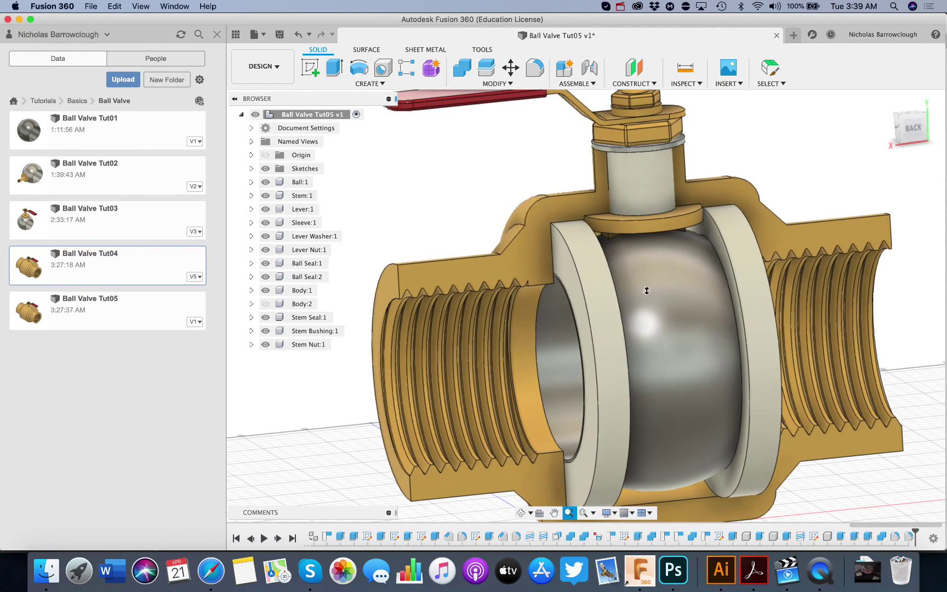
key("F6")
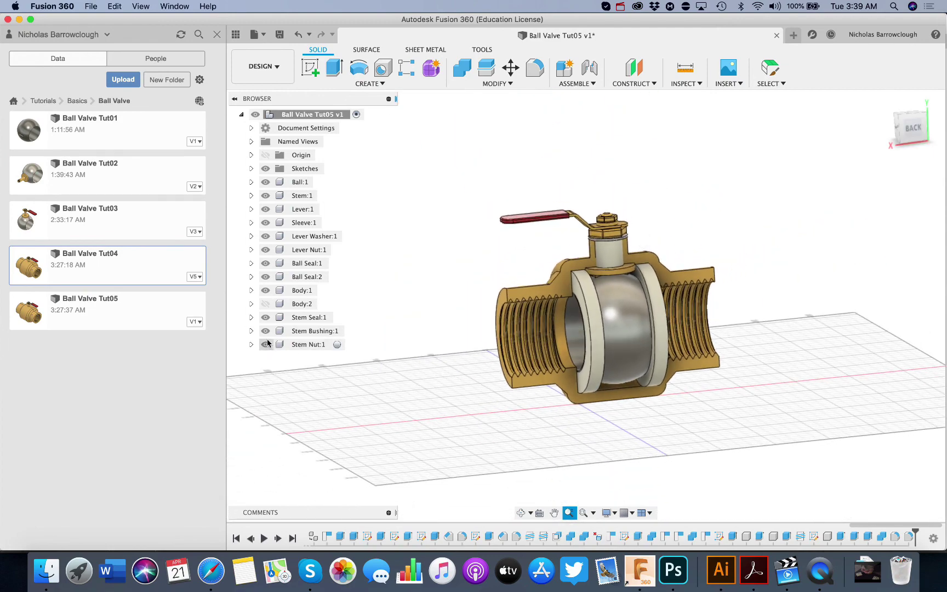
left_click(264, 304)
key("Escape")
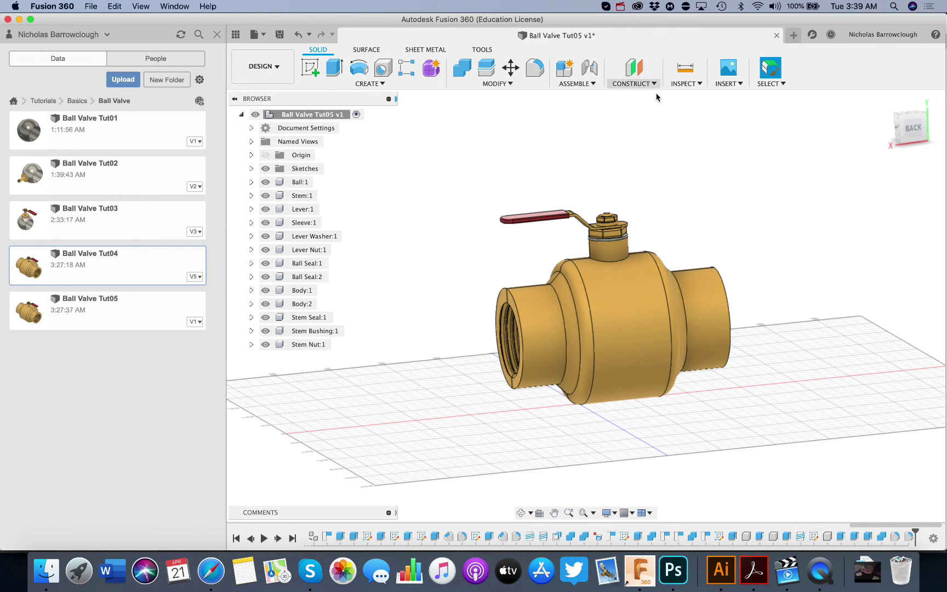
Step: Create a section analysis of the whole valve on the XY plane with 0.00 mm distance and hatching shown
left_click(685, 83)
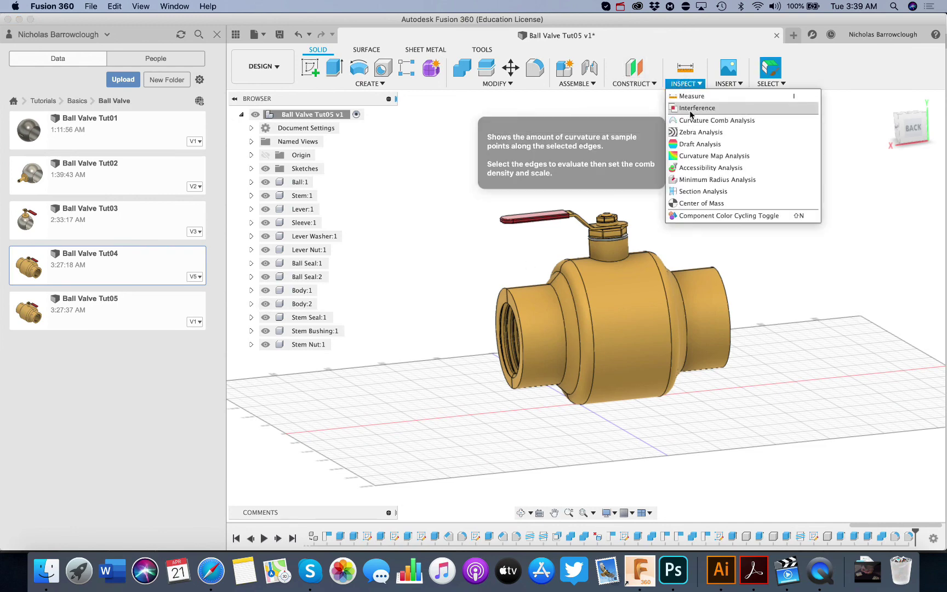
left_click(695, 191)
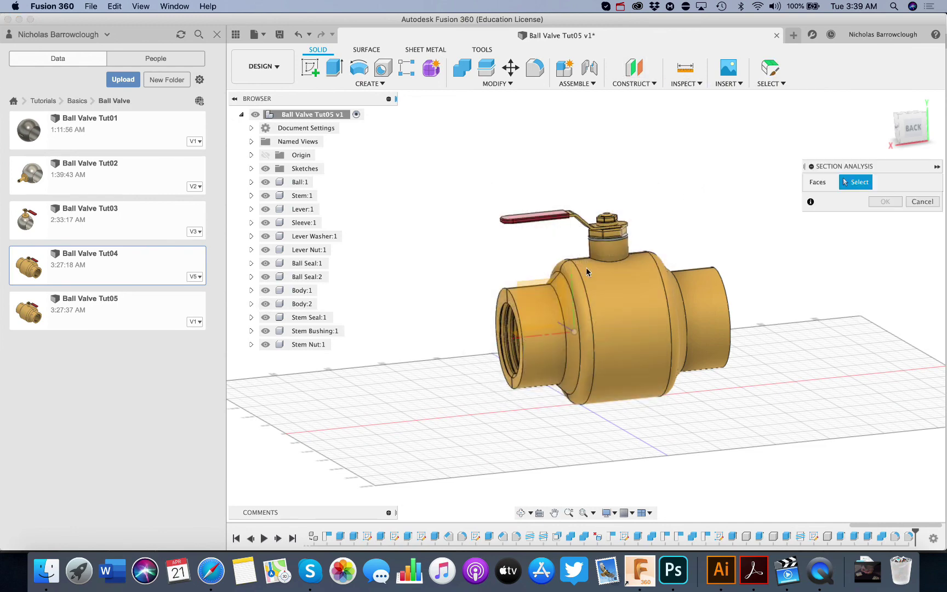
left_click(532, 286)
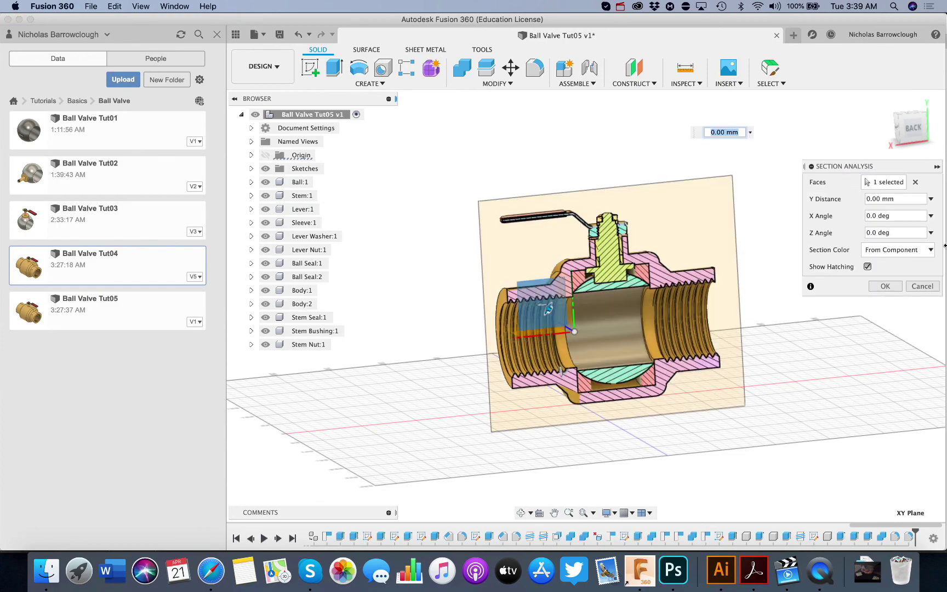
left_click(886, 286)
Step: Examine the sectioned valve assembly straight from the back and from an angled view
left_click(913, 131)
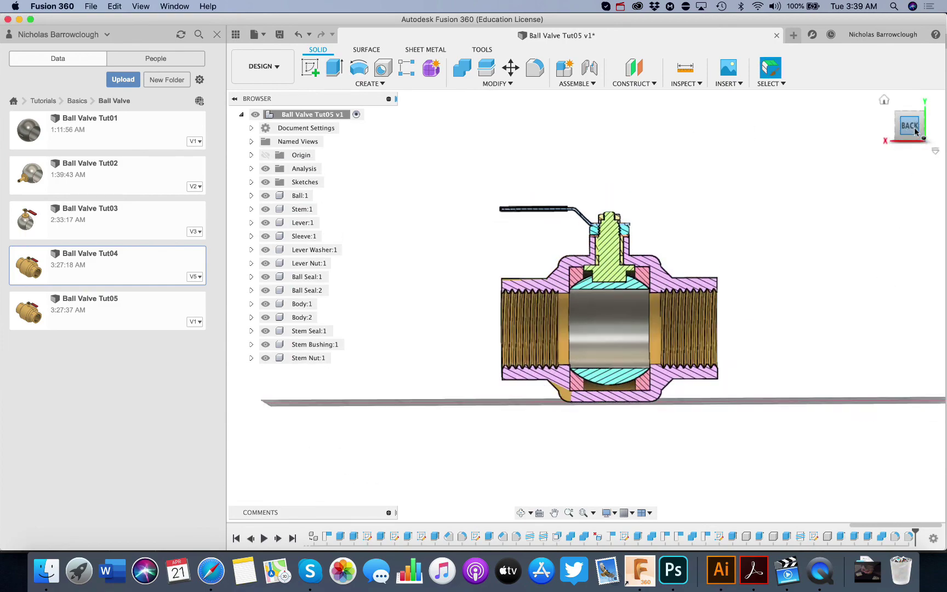
left_click(569, 512)
left_click_drag(682, 202, 682, 209)
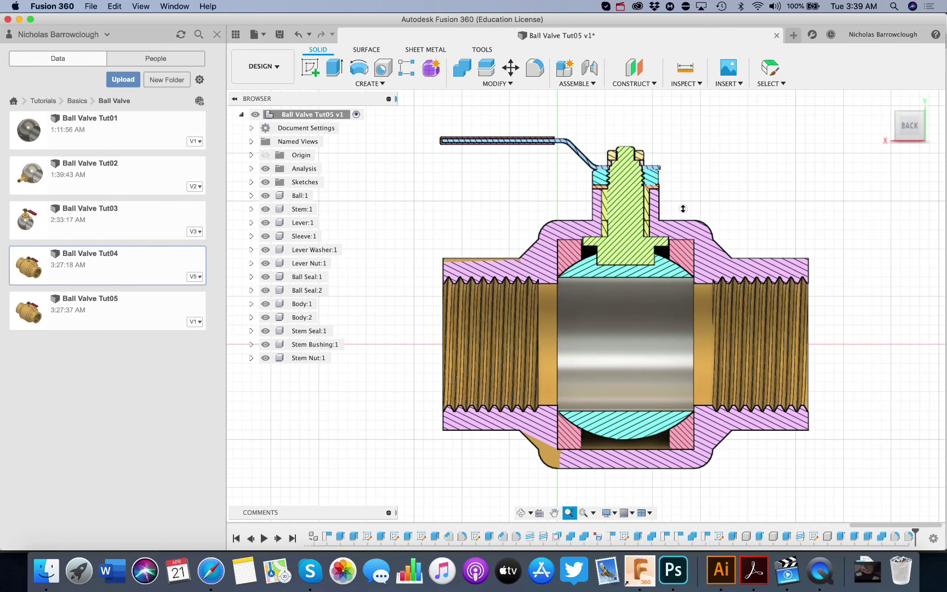
scroll(734, 227, "up", 1)
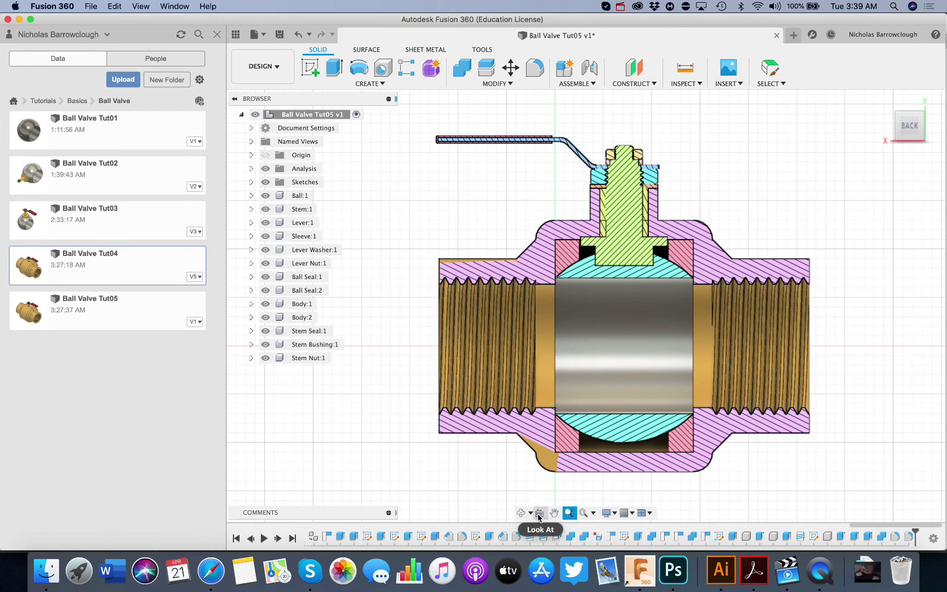
left_click(520, 513)
left_click_drag(580, 212, 605, 232)
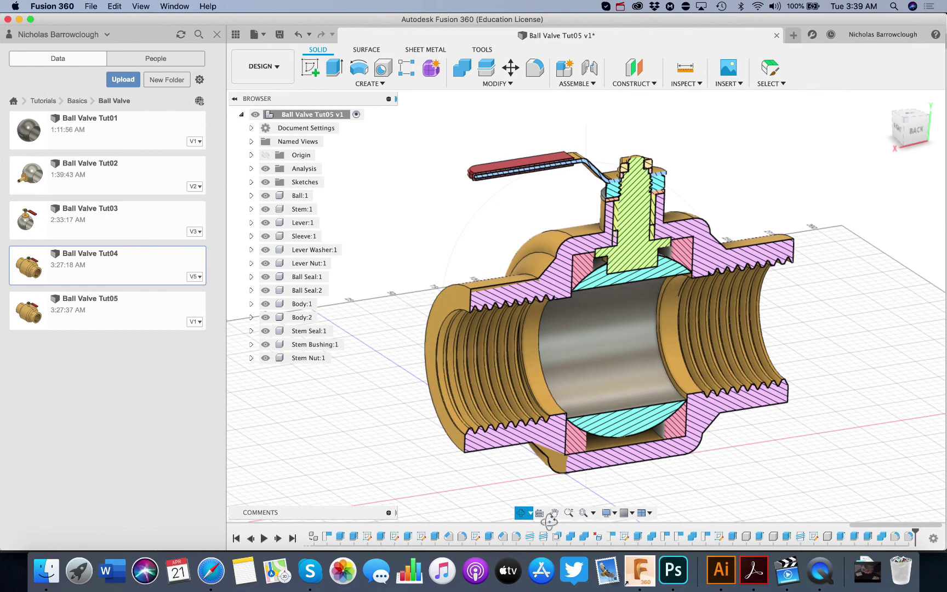
key("Escape")
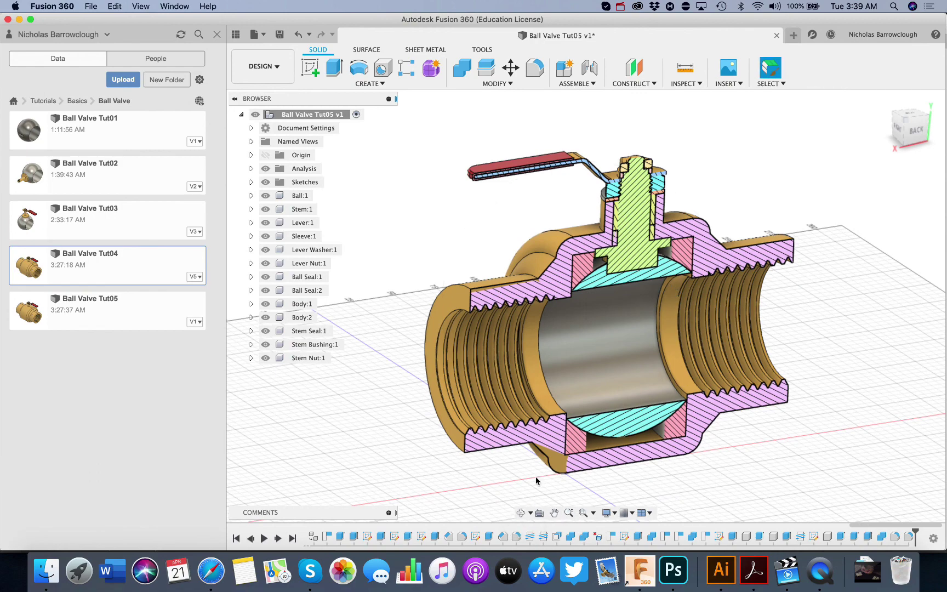